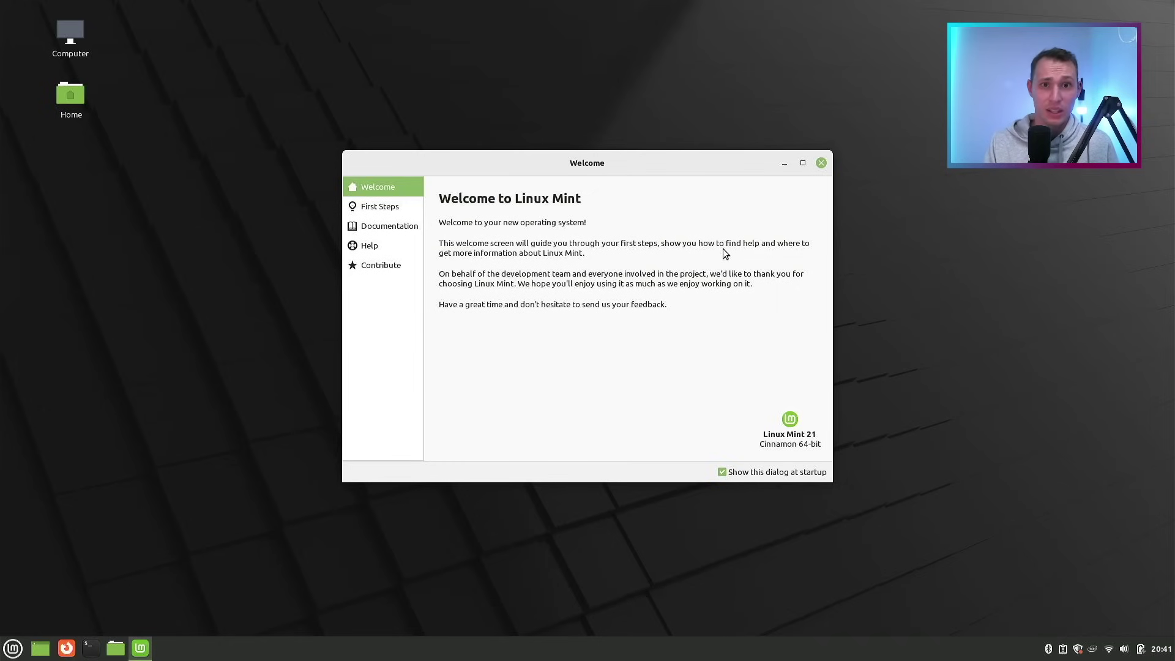
Close the Linux Mint Welcome window so only the empty Cinnamon desktop remains
left_click(821, 163)
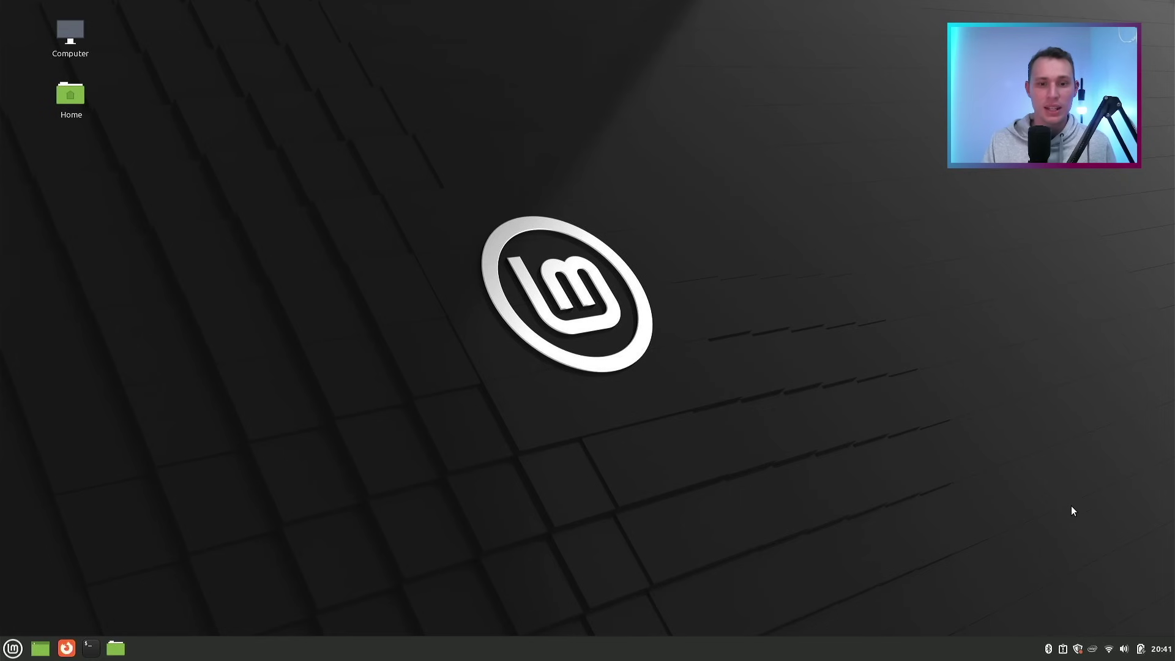
Open Update Manager from the tray and load the list of 52 updates totalling 386 MB
left_click(1078, 648)
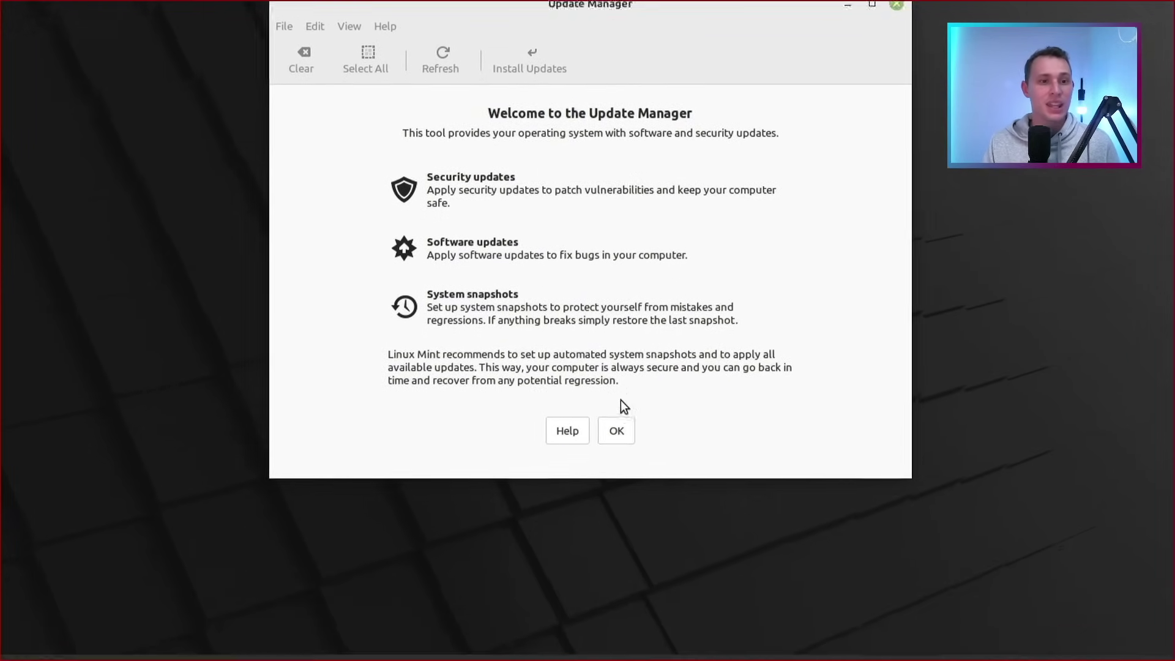
left_click(617, 509)
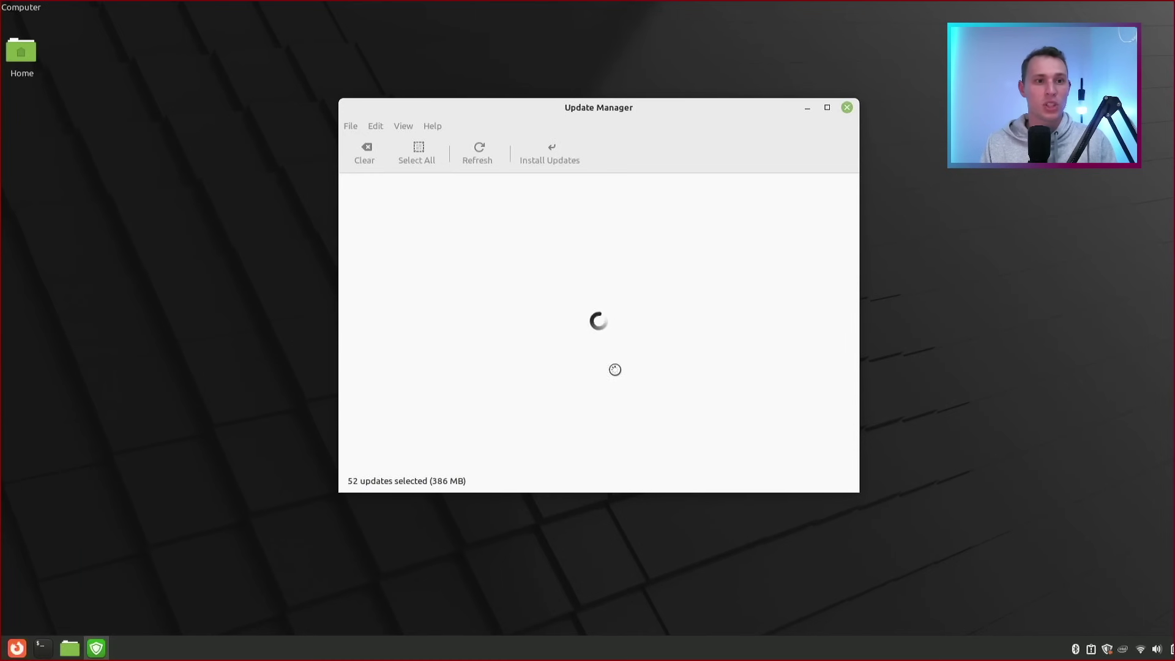
scroll(609, 331, "down", 2)
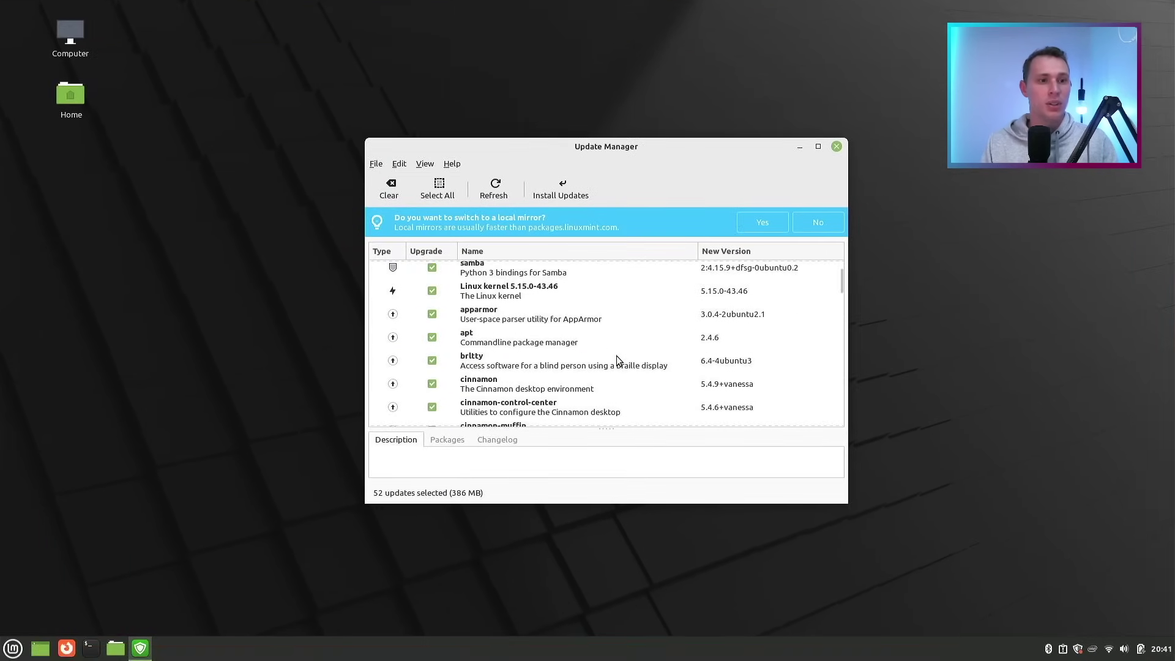
scroll(582, 332, "up", 2)
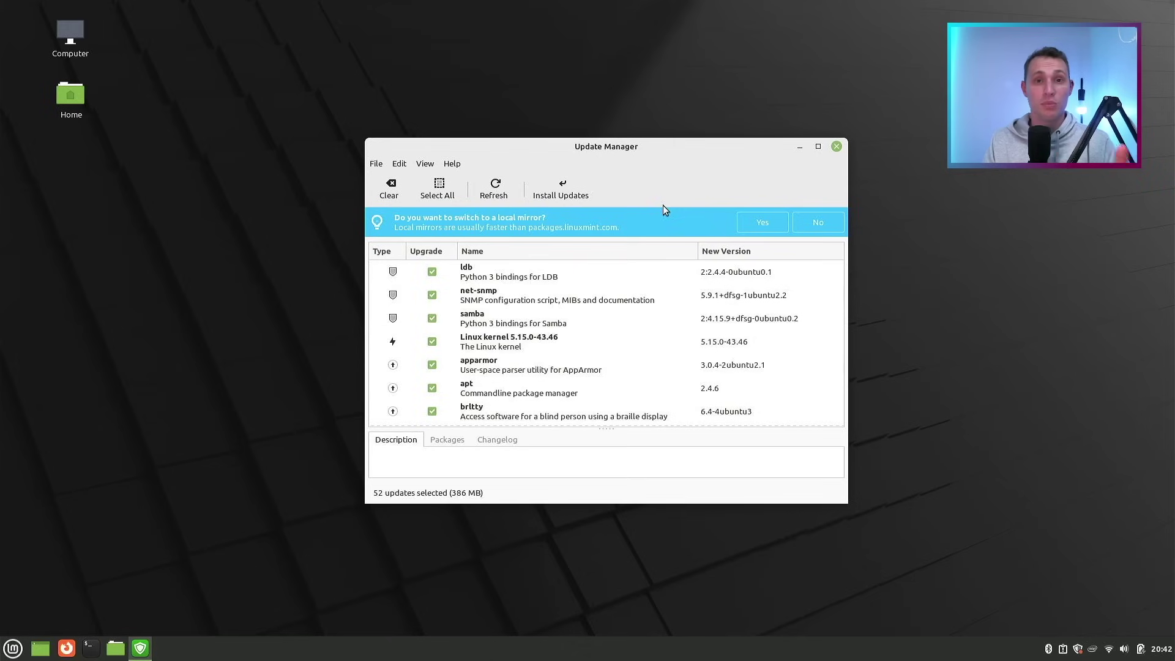
Accept the offer to switch to a faster local mirror and authenticate with the administrator password
left_click(754, 223)
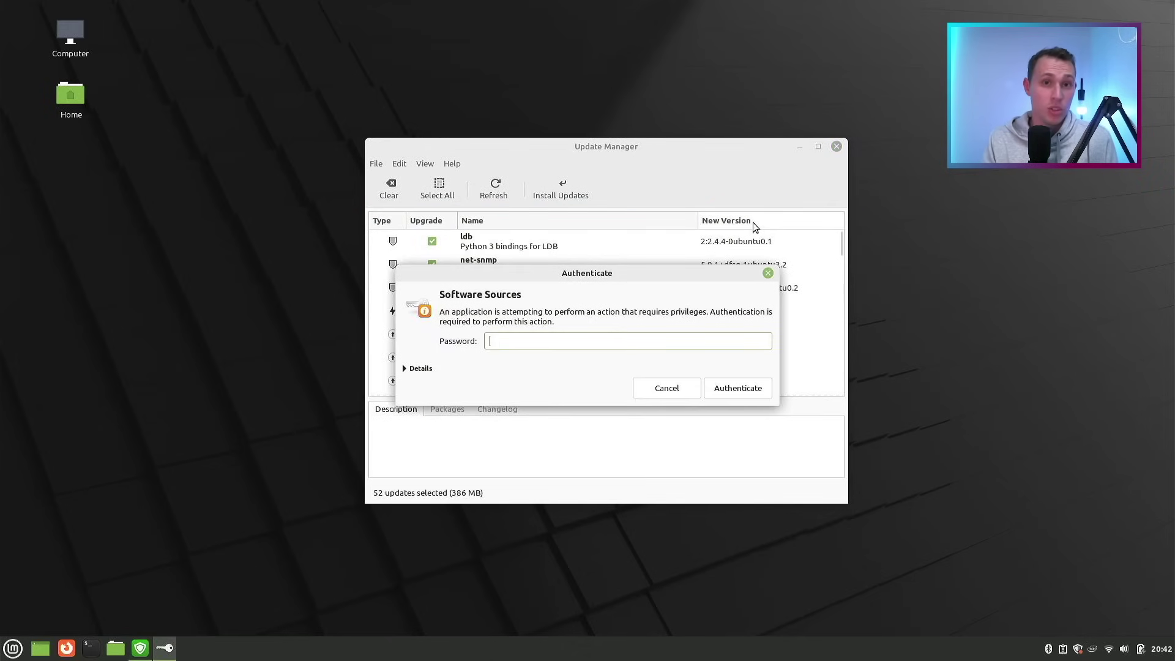
type("****")
key("Return")
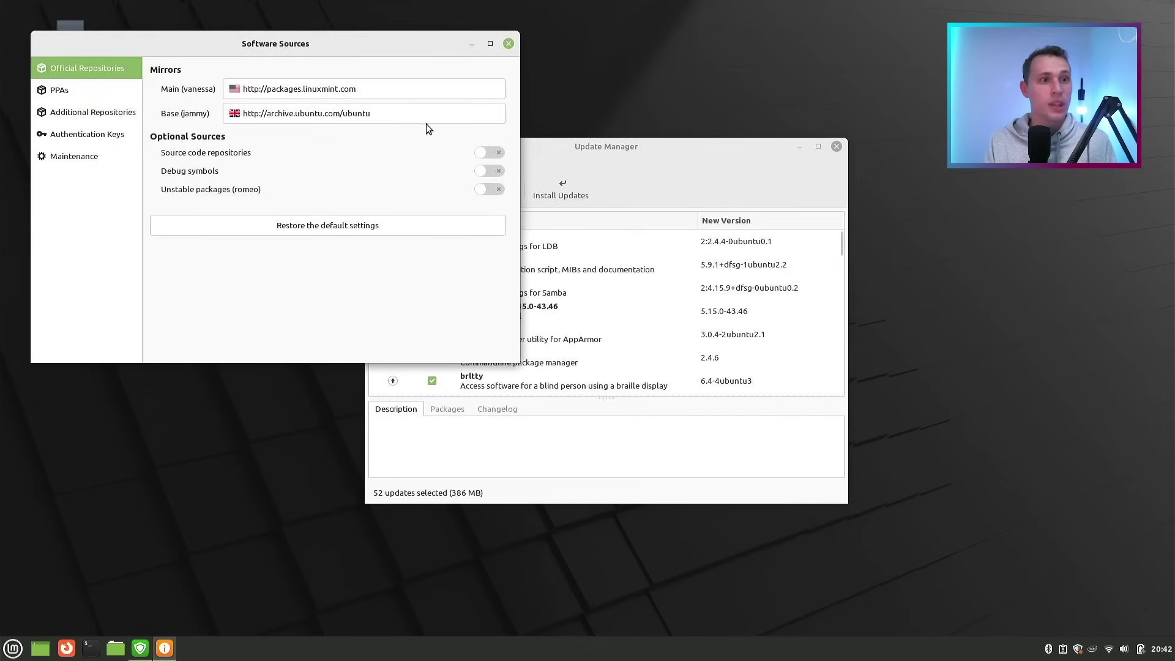
Set both the Main and Base mirrors to AARNet and refresh the package cache
left_click(360, 89)
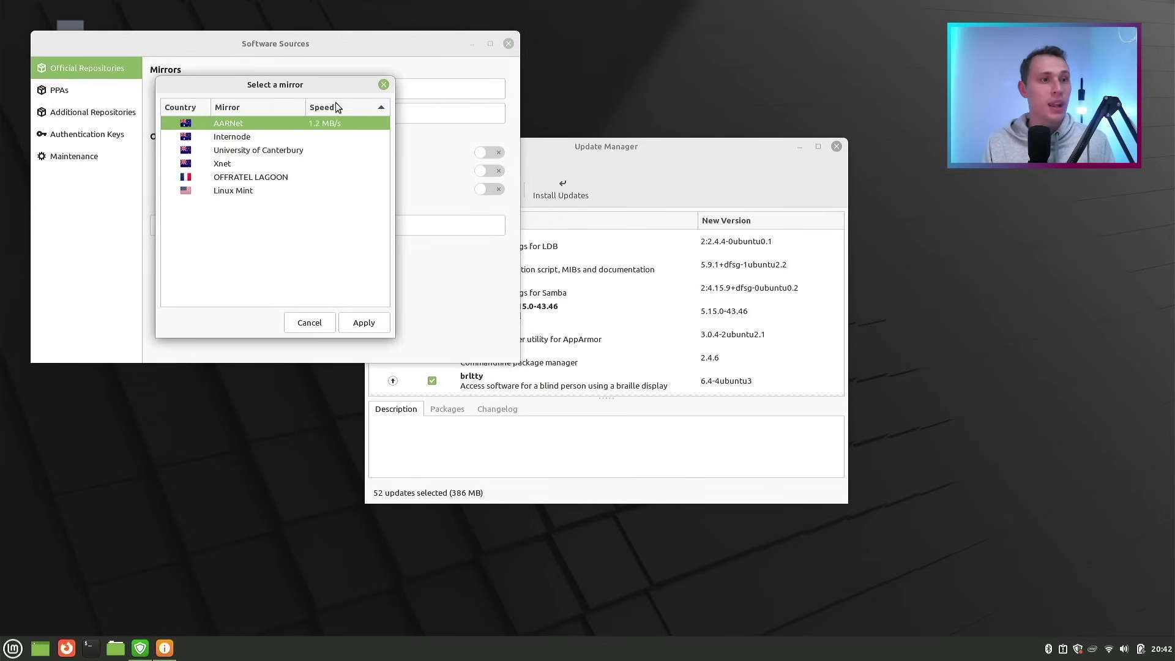
double_click(309, 122)
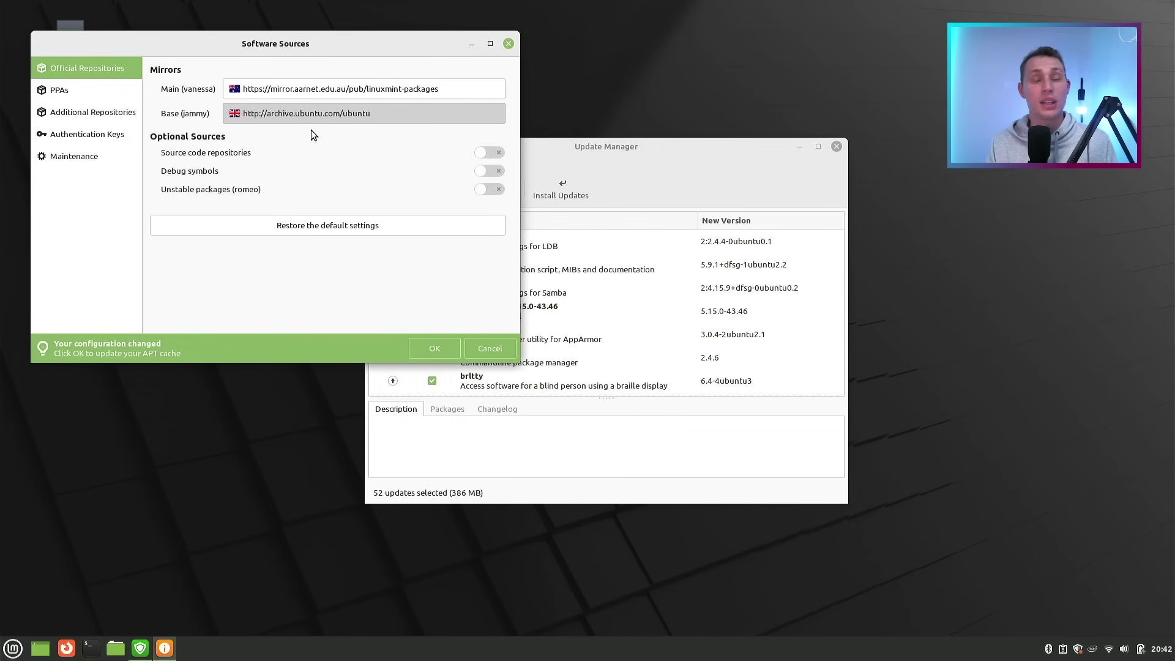
left_click(306, 119)
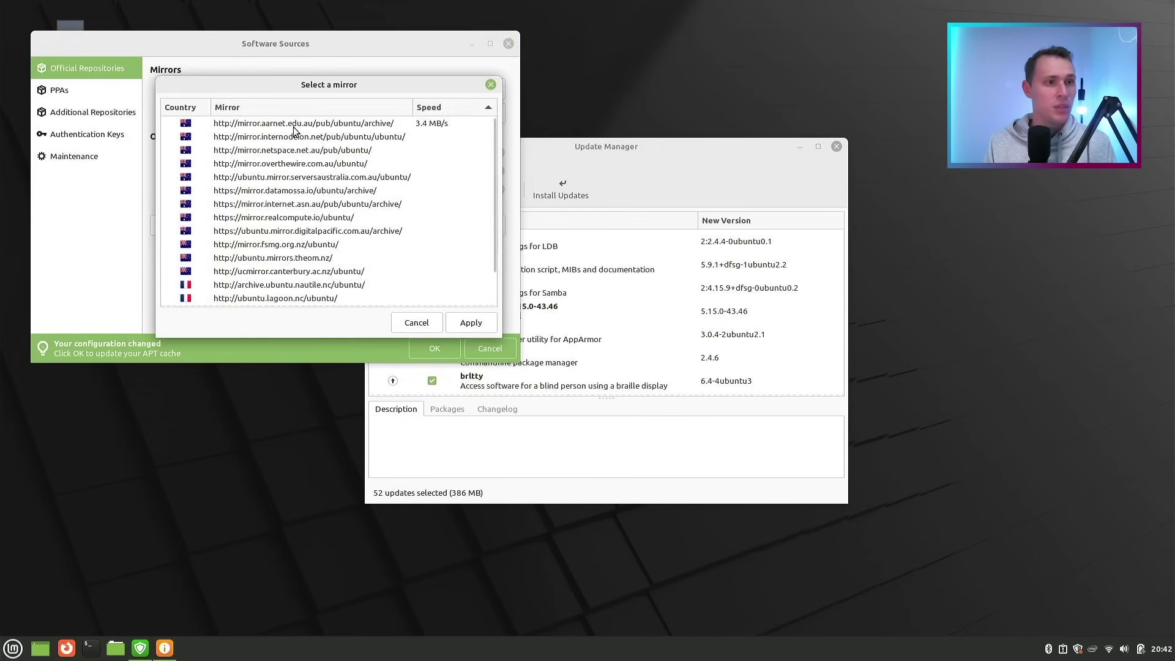
left_click(469, 323)
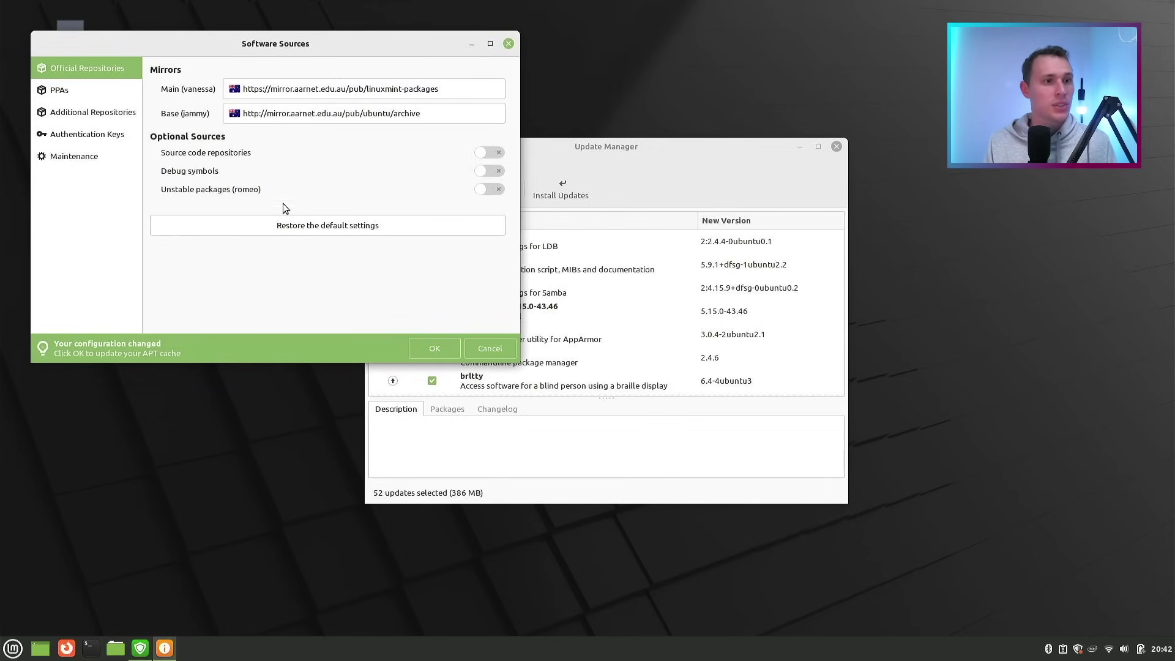
left_click(442, 346)
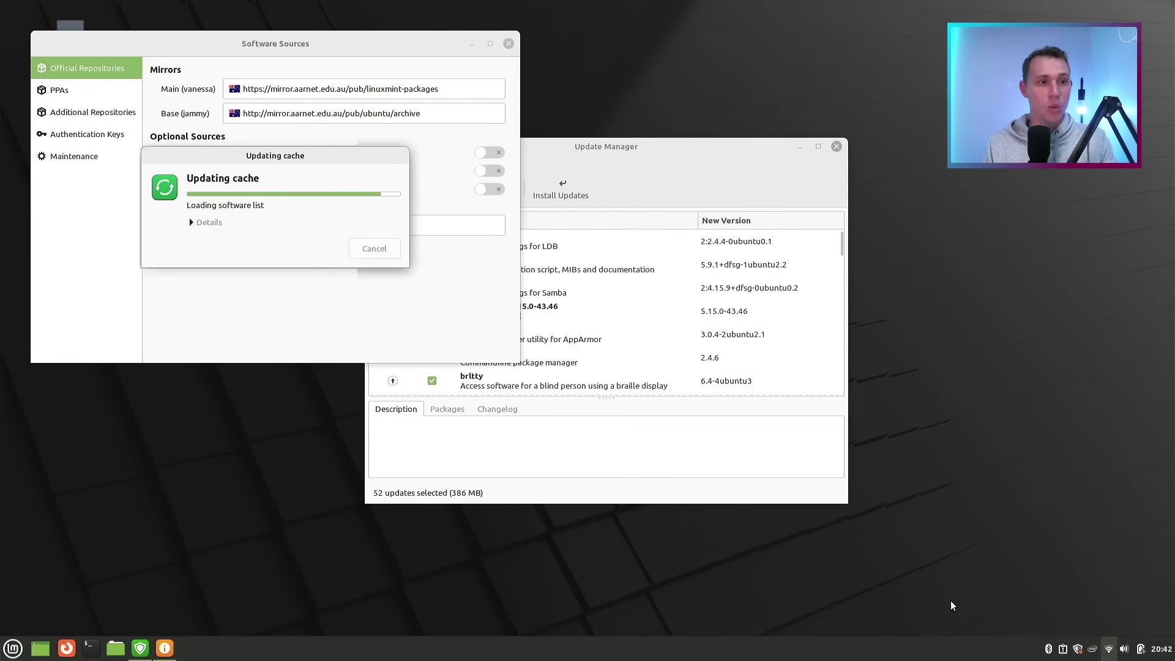
Launch Bluetooth Manager via a 'blu' search, let Bluetooth enable automatically, then close its window
left_click(639, 150)
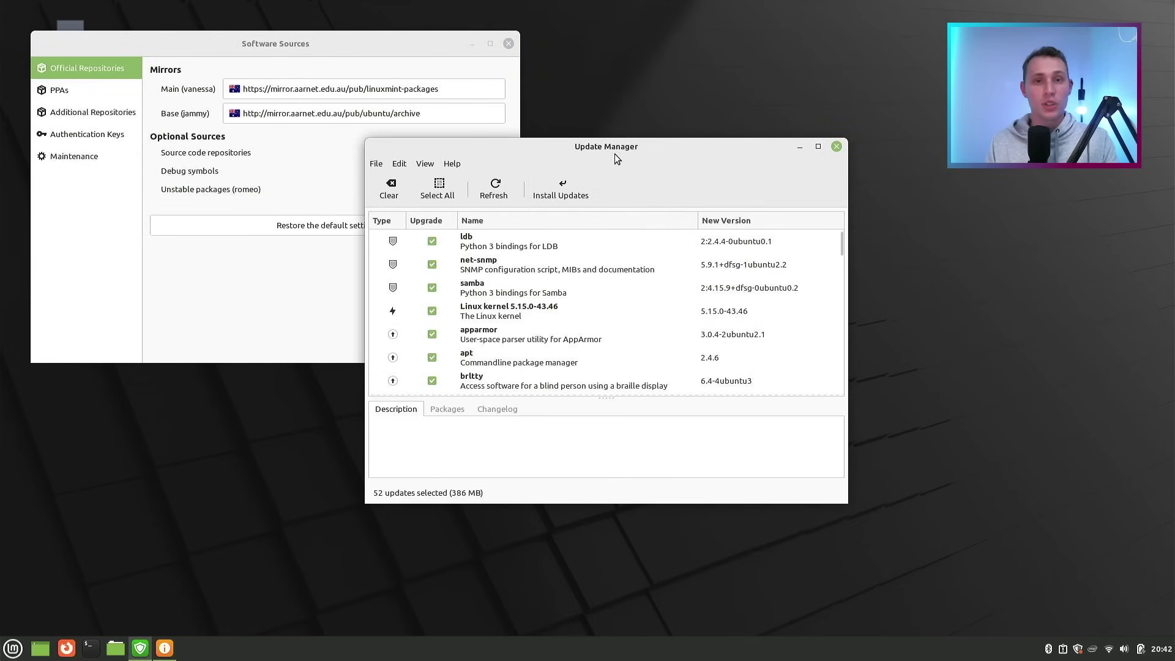
key("super")
type("bl")
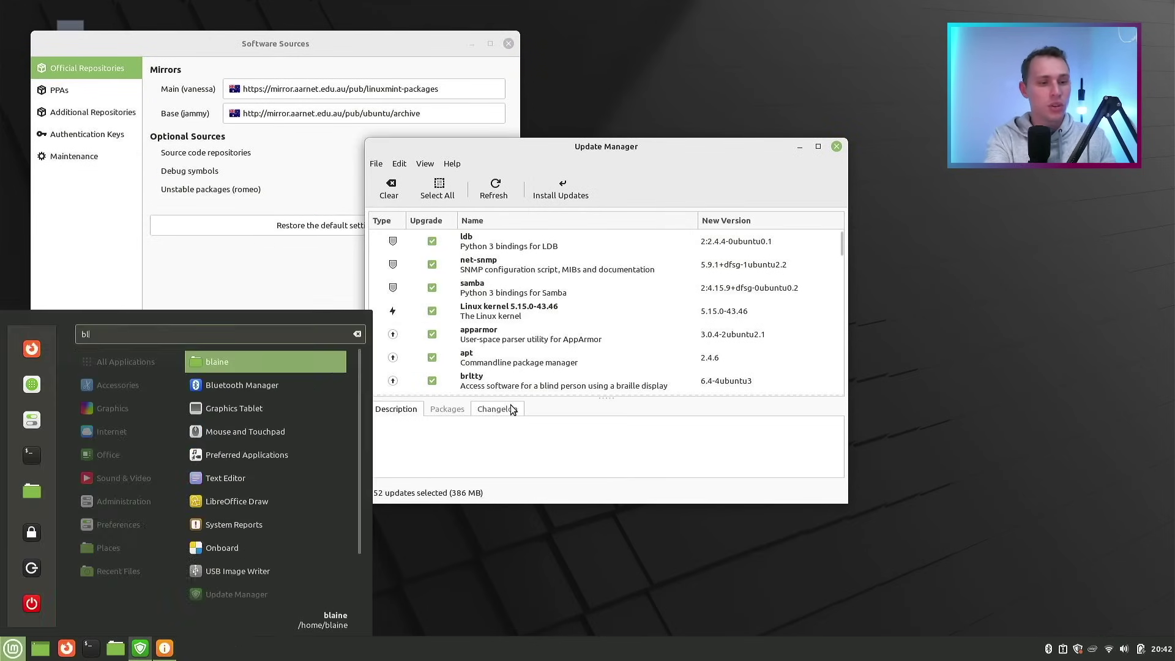
type("ue")
key("Return")
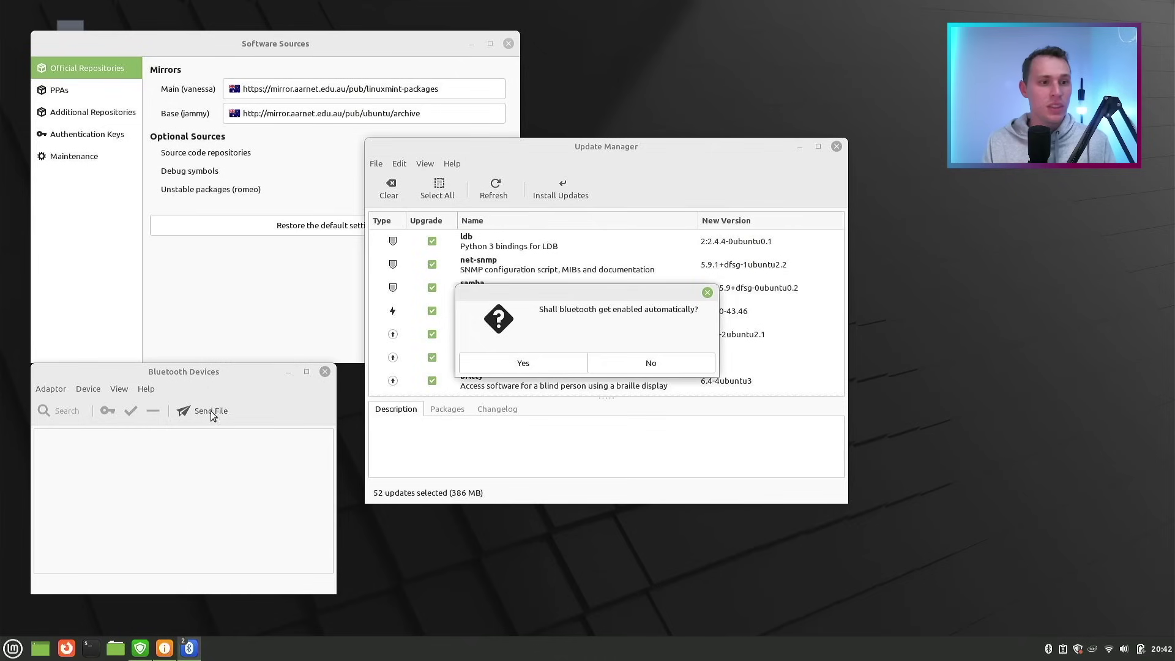
left_click(554, 361)
left_click_drag(275, 370, 695, 256)
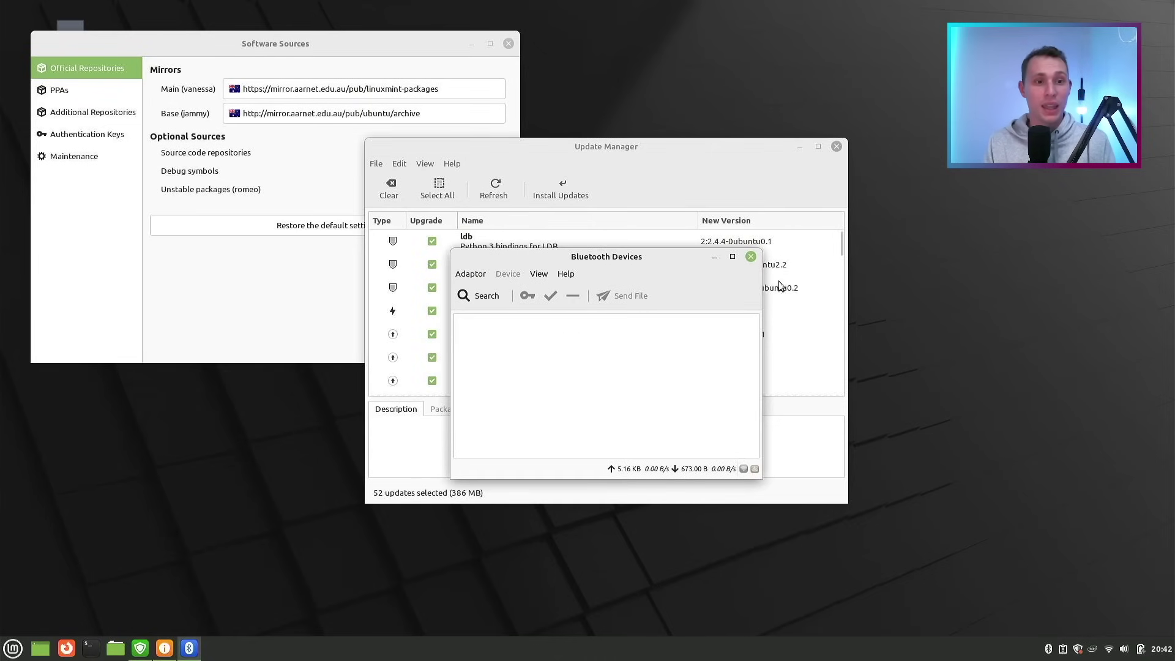
left_click(751, 257)
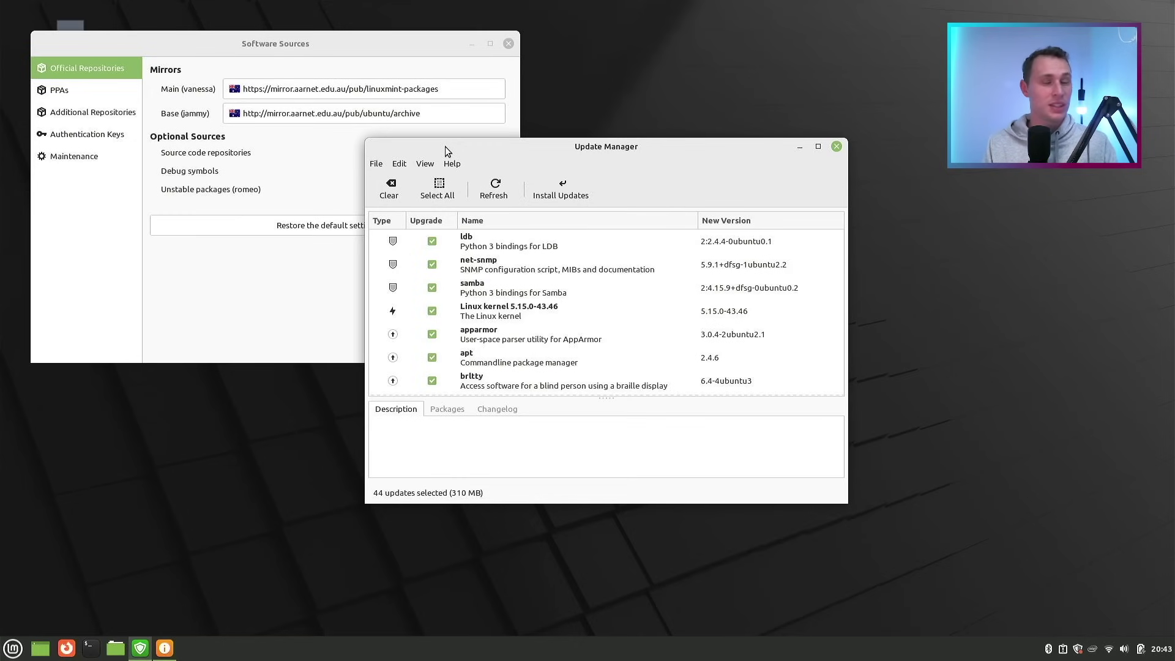
Show Update Manager's Linux Kernels list, accepting the warning, to view the 5.15 kernels
left_click_drag(445, 145, 453, 152)
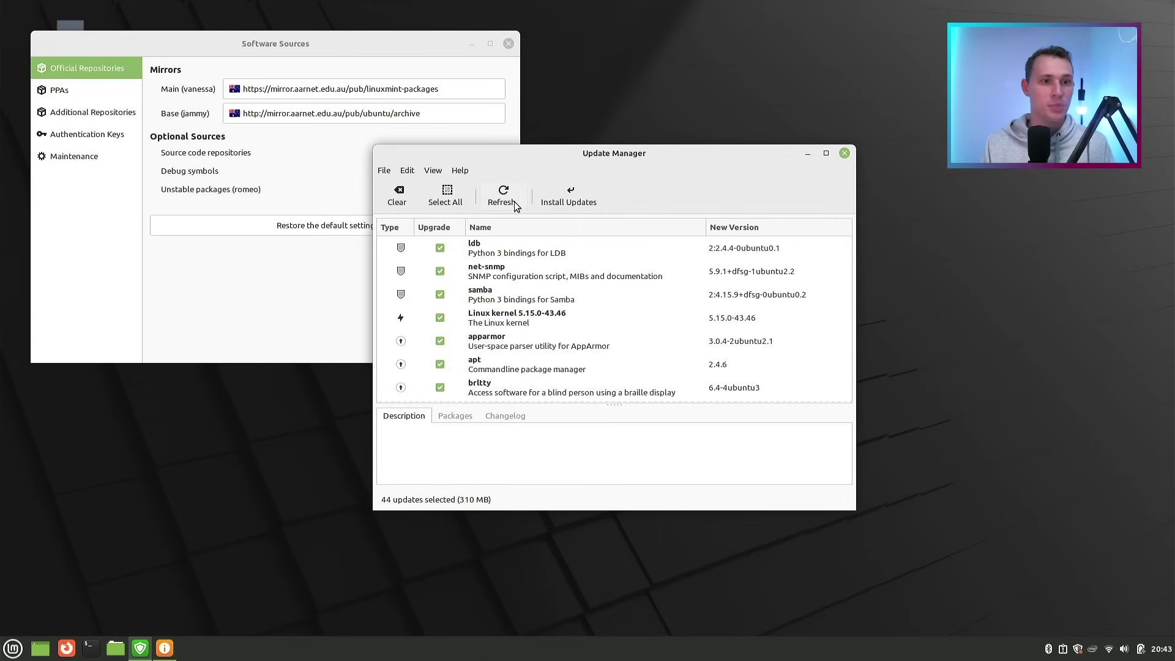
left_click(433, 171)
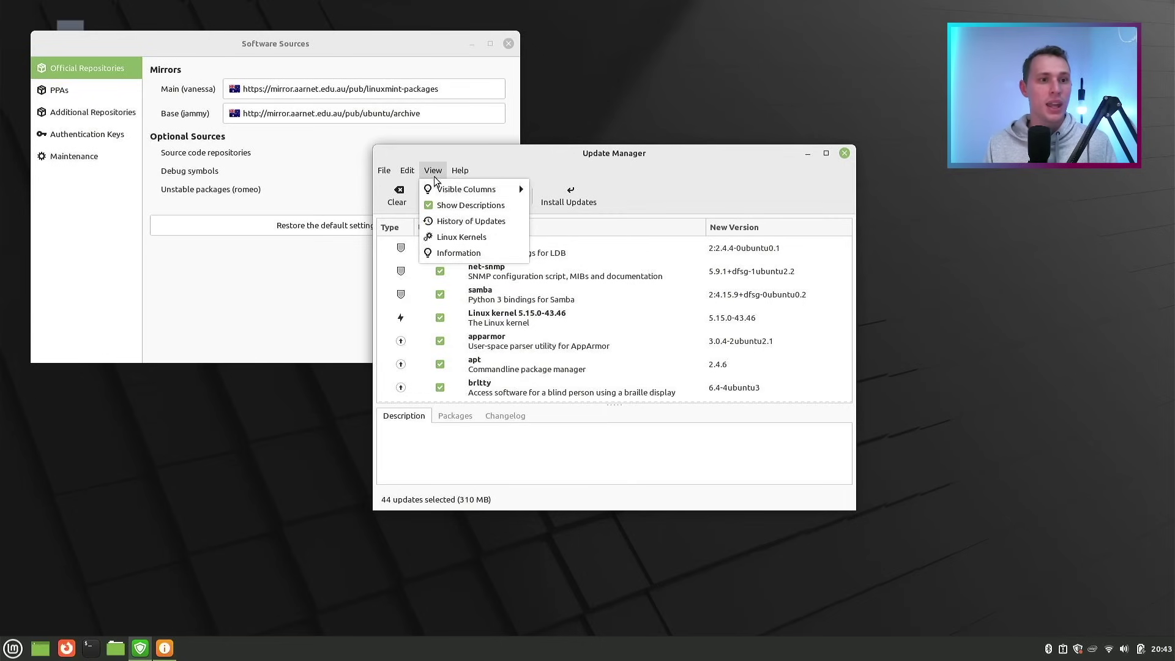
left_click(445, 229)
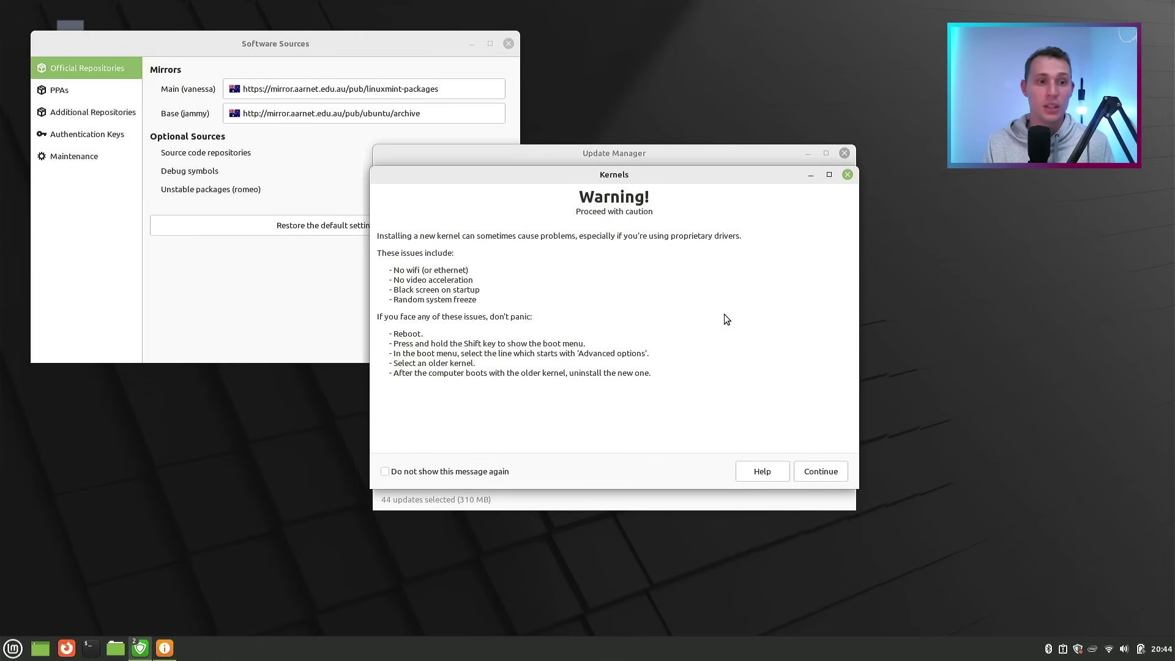
left_click(817, 473)
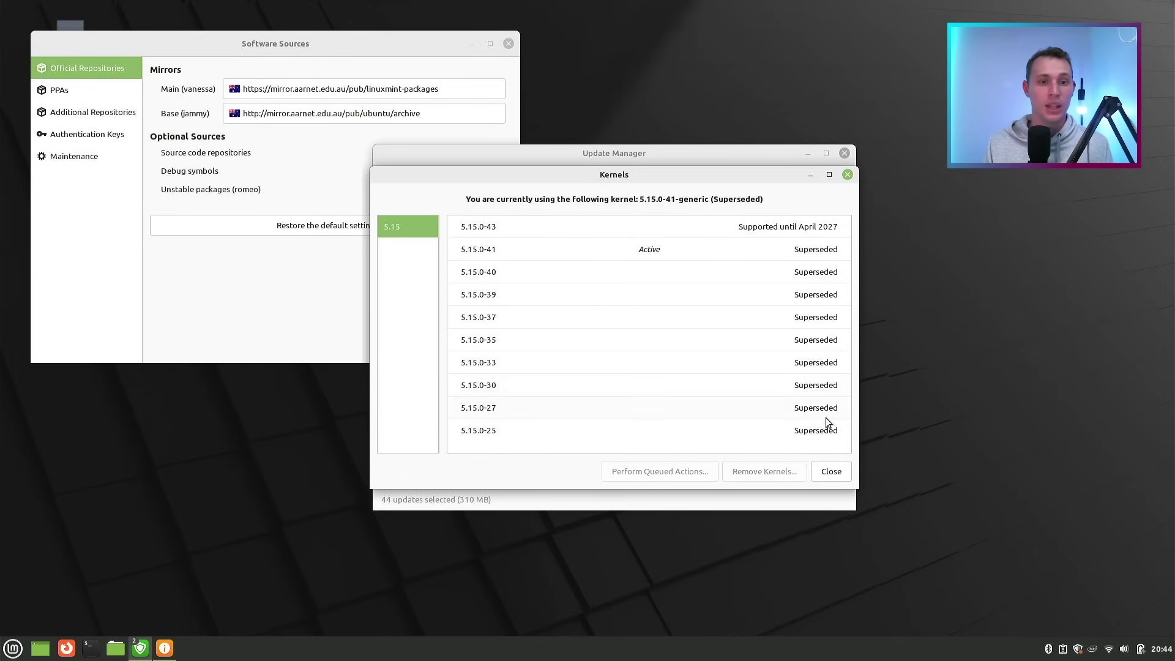
Close the Kernels window and install the 44 selected updates
left_click(830, 471)
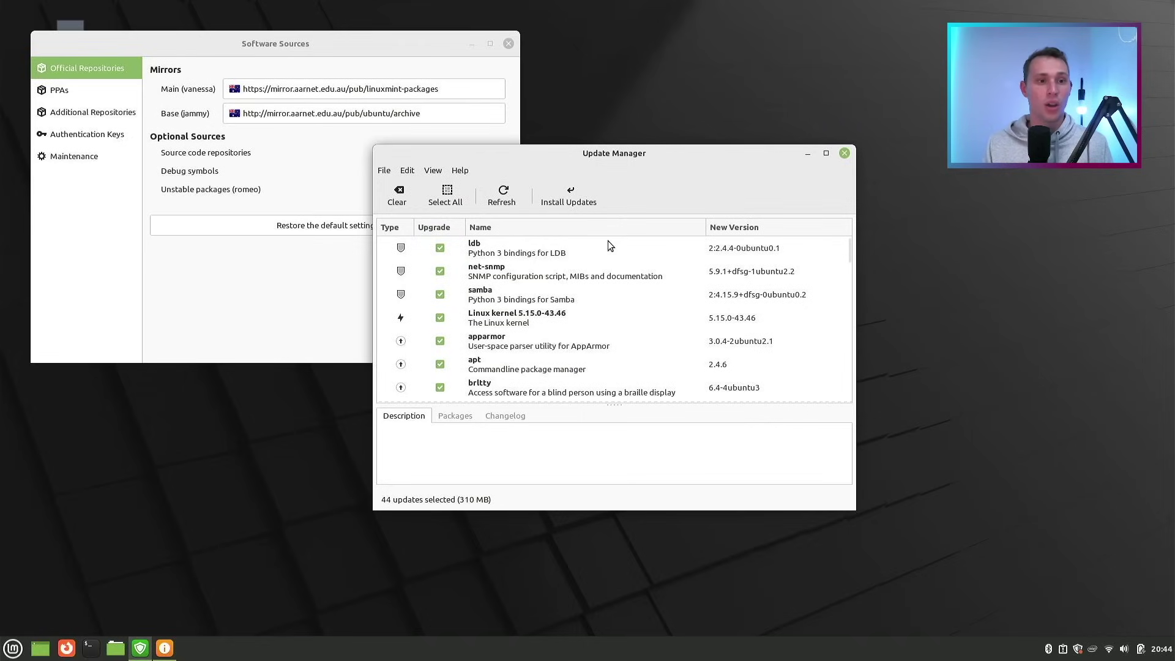
left_click(571, 203)
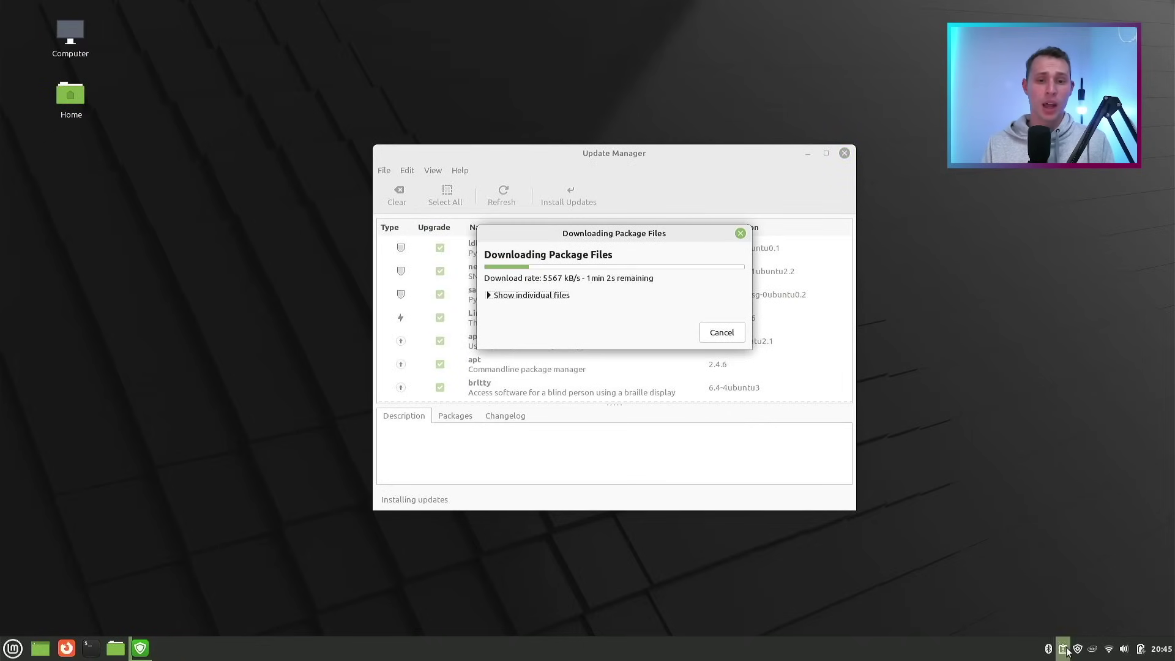
mouse_move(1086, 649)
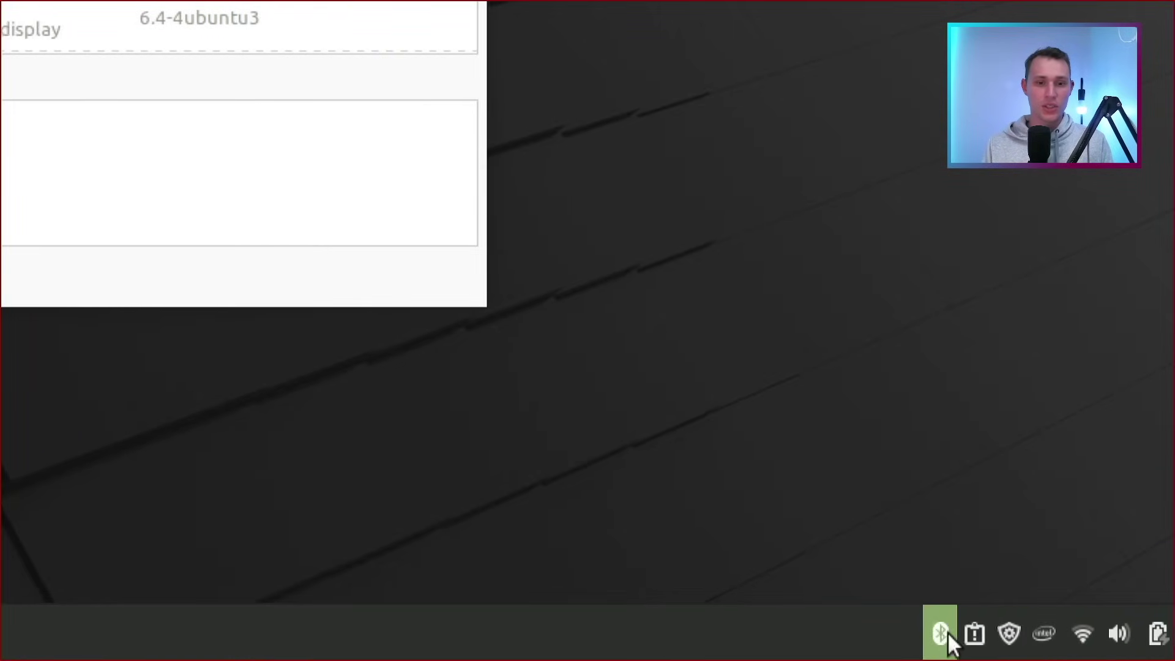
mouse_move(951, 649)
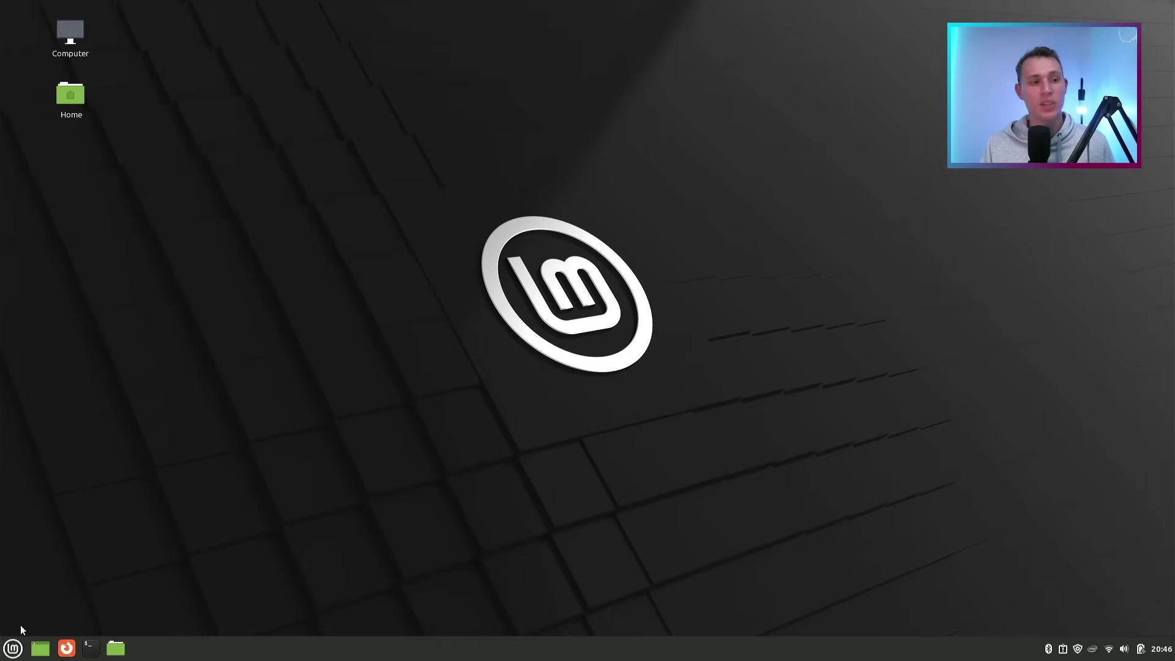
Launch Timeshift via a 'time' search, authenticate, and keep RSYNC as the snapshot type
left_click(10, 648)
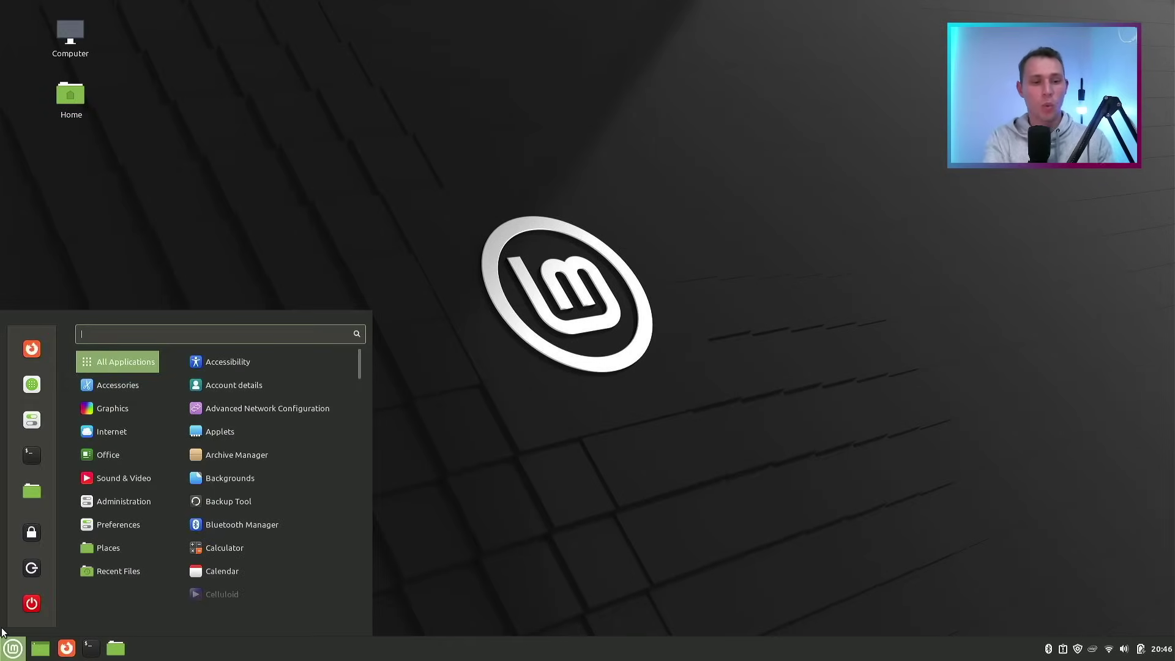
type("5")
key("BackSpace")
type("time")
key("Return")
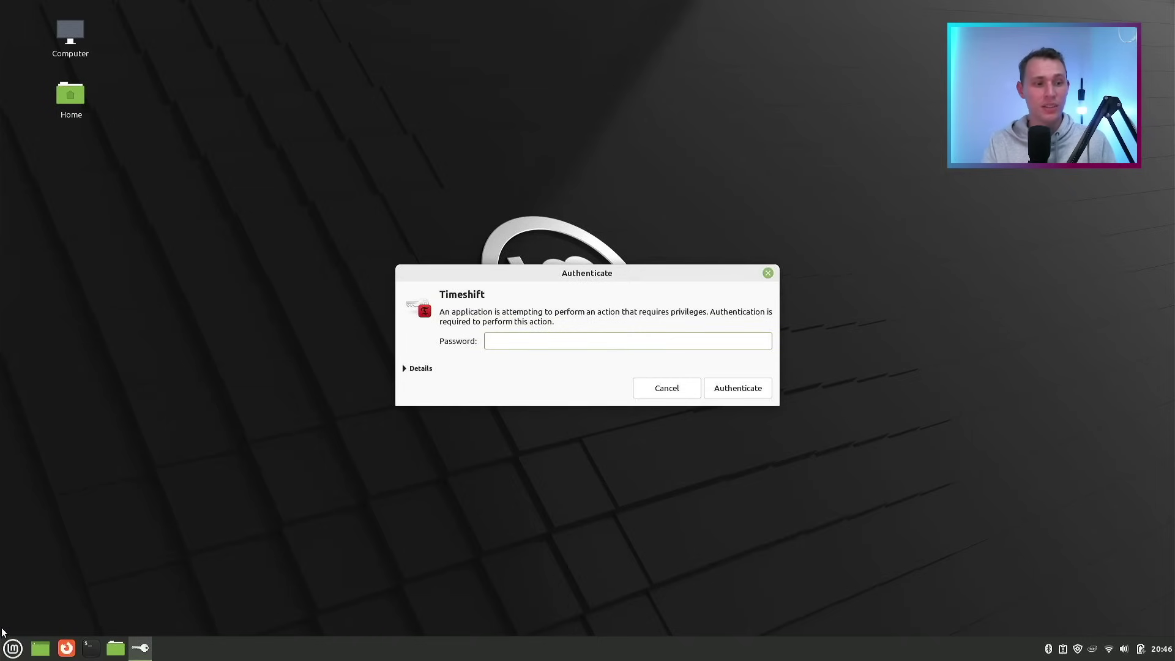
type("••••")
key("Return")
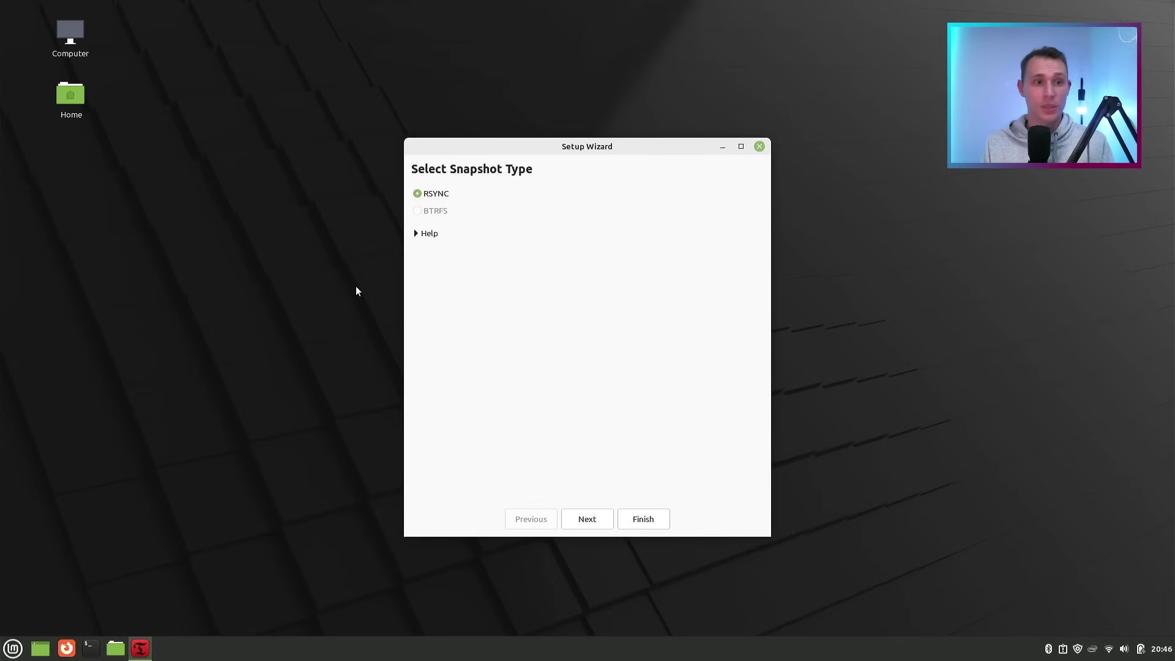
left_click(586, 519)
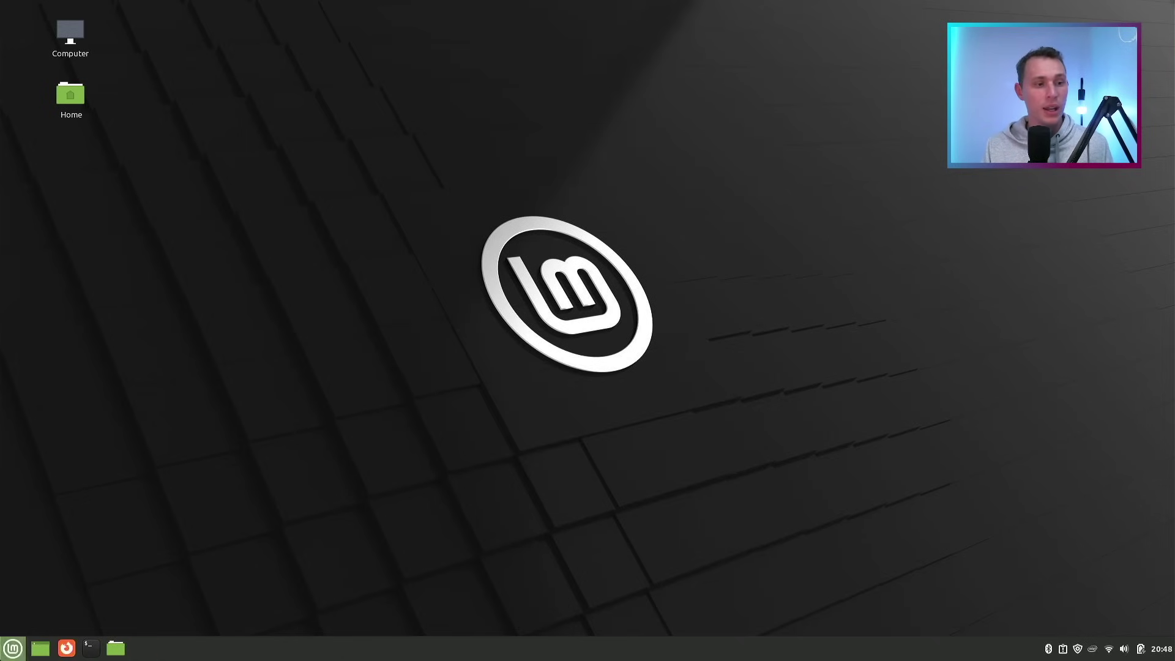
Launch Driver Manager via a 'driv' search and authenticate to review the nvidia-driver-390 for the GeForce GT 540M
left_click(11, 647)
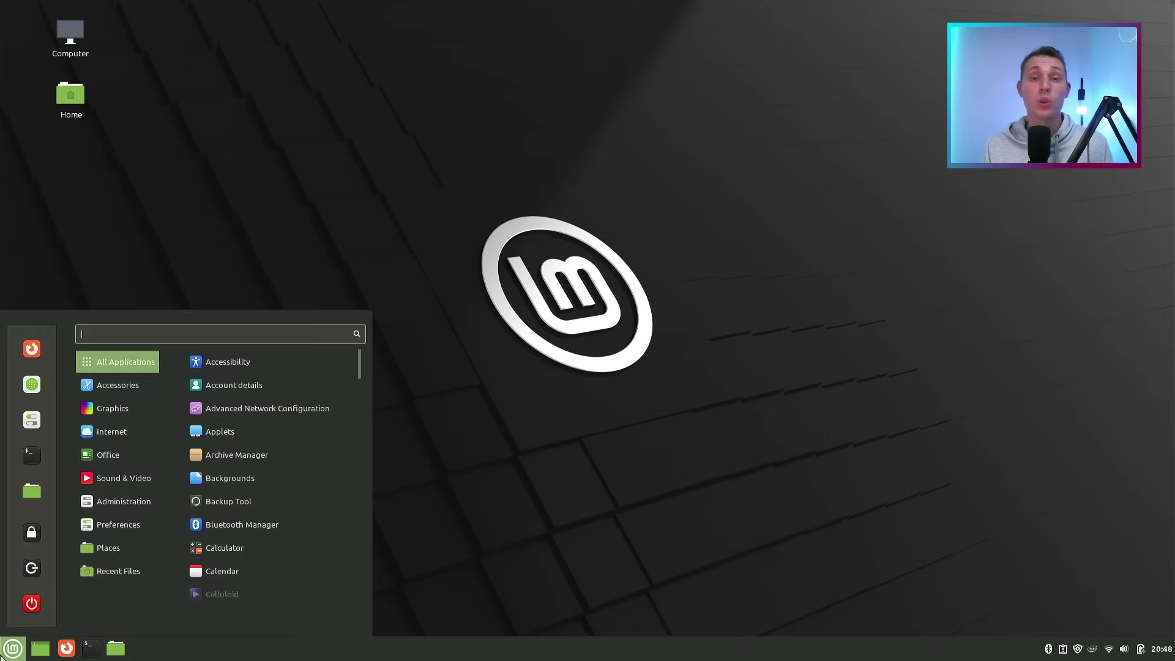
type("driv")
key("Return")
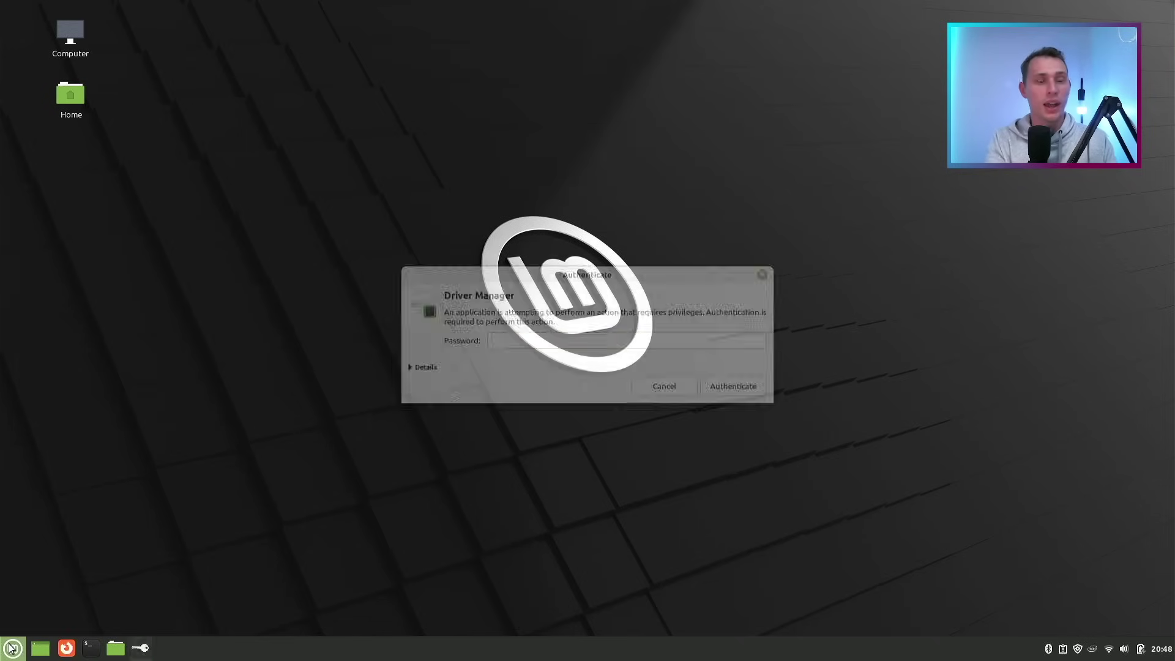
type("*****")
key("Return")
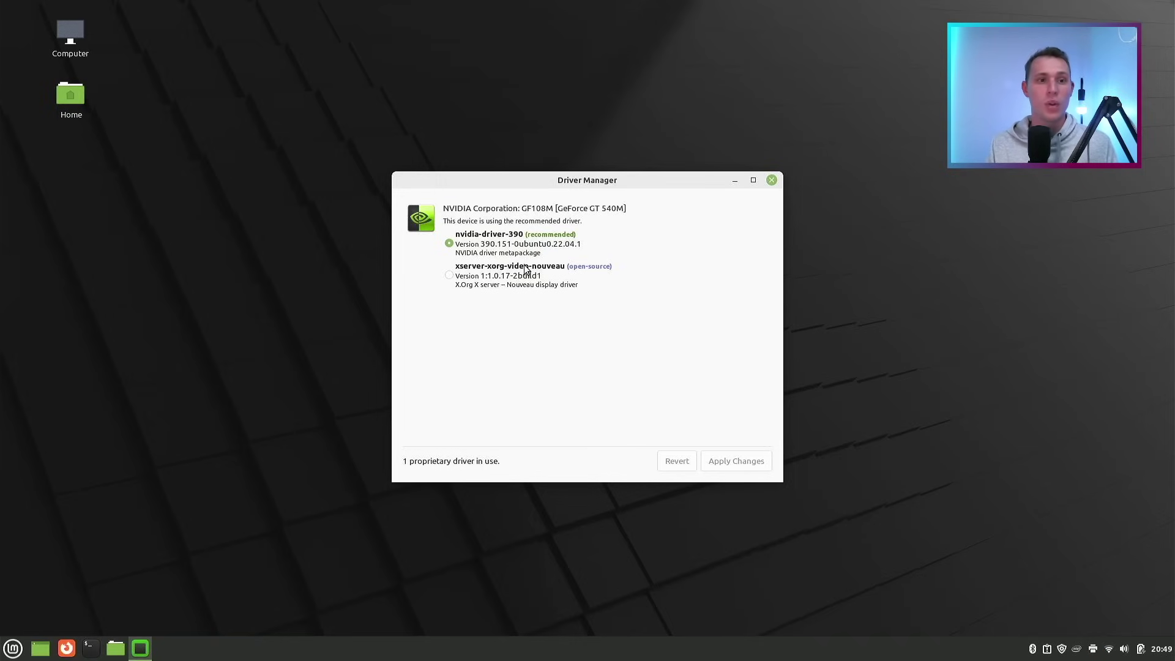
Close Driver Manager and change the desktop background to the Purple wallpaper
left_click(772, 181)
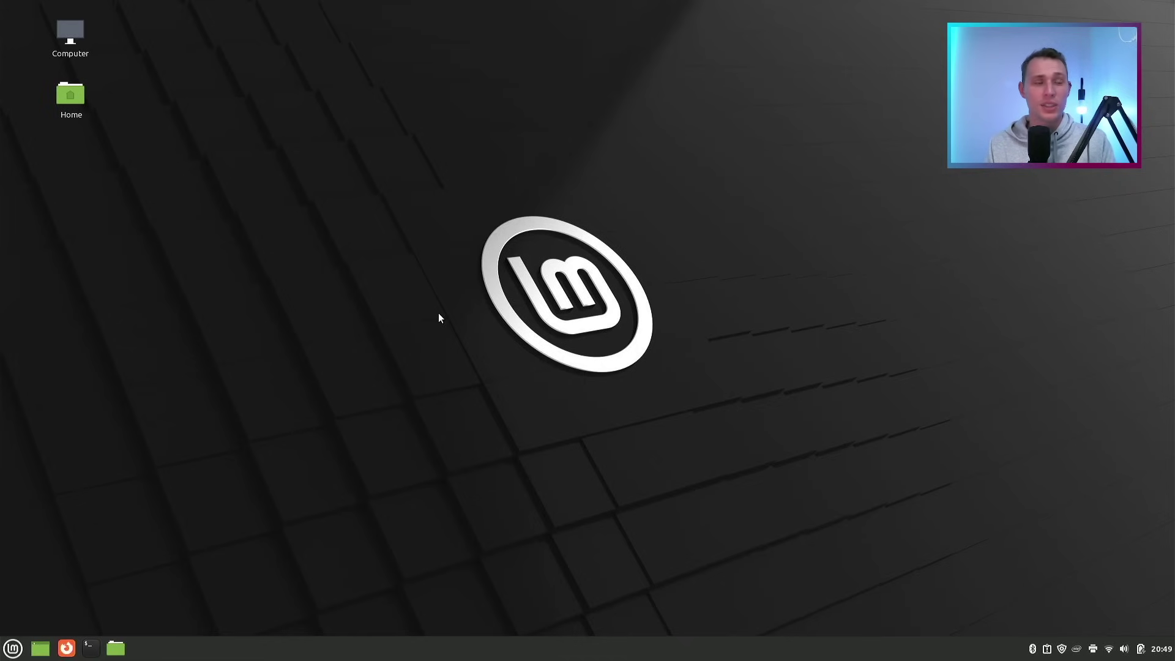
right_click(322, 251)
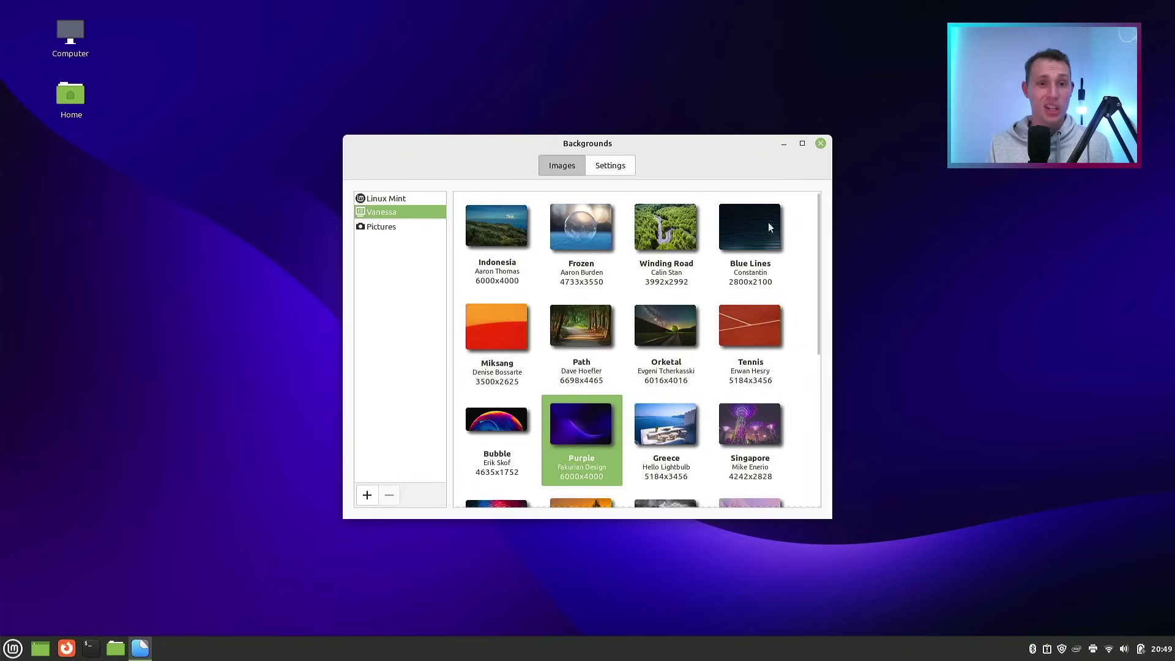
left_click(821, 143)
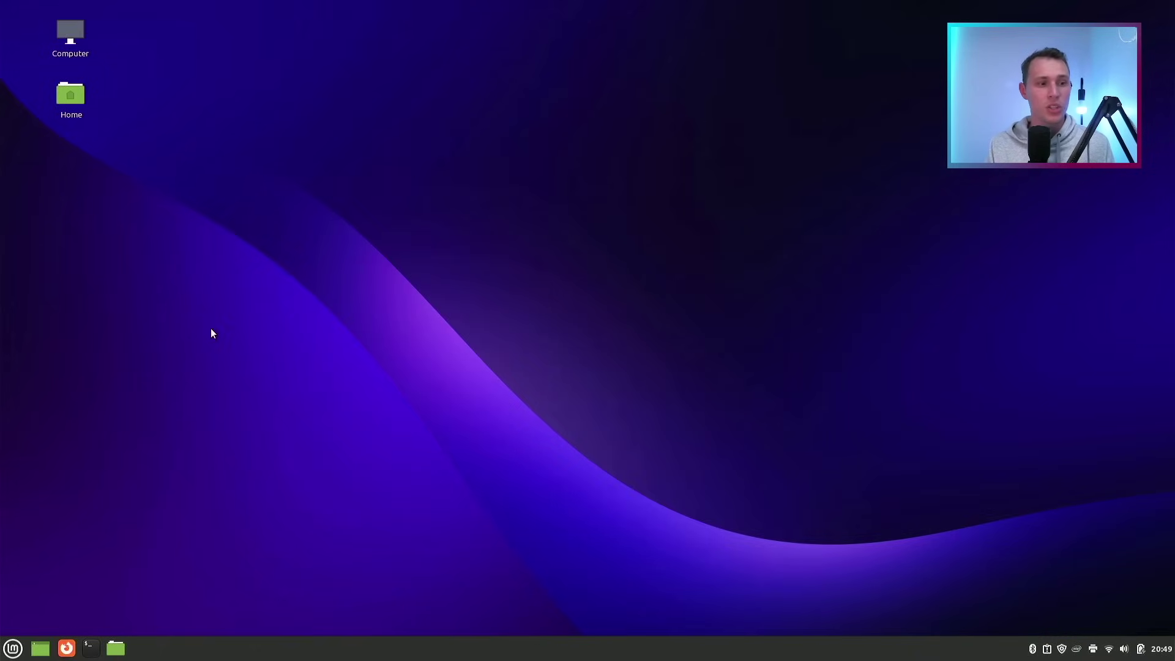
left_click(13, 647)
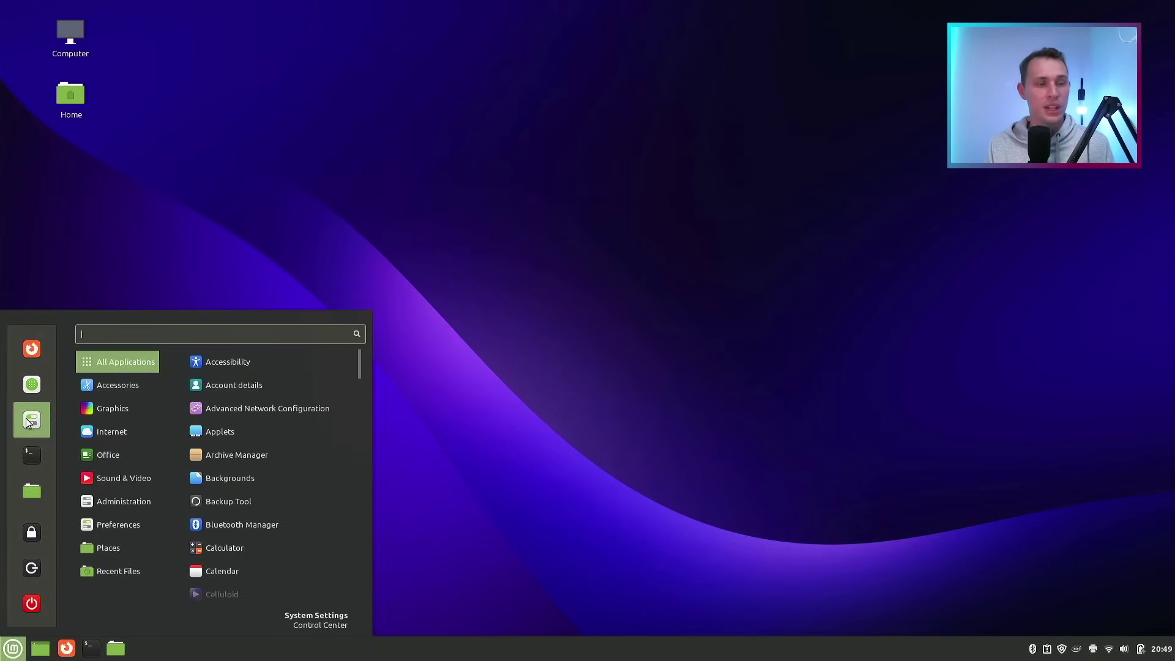
key("Escape")
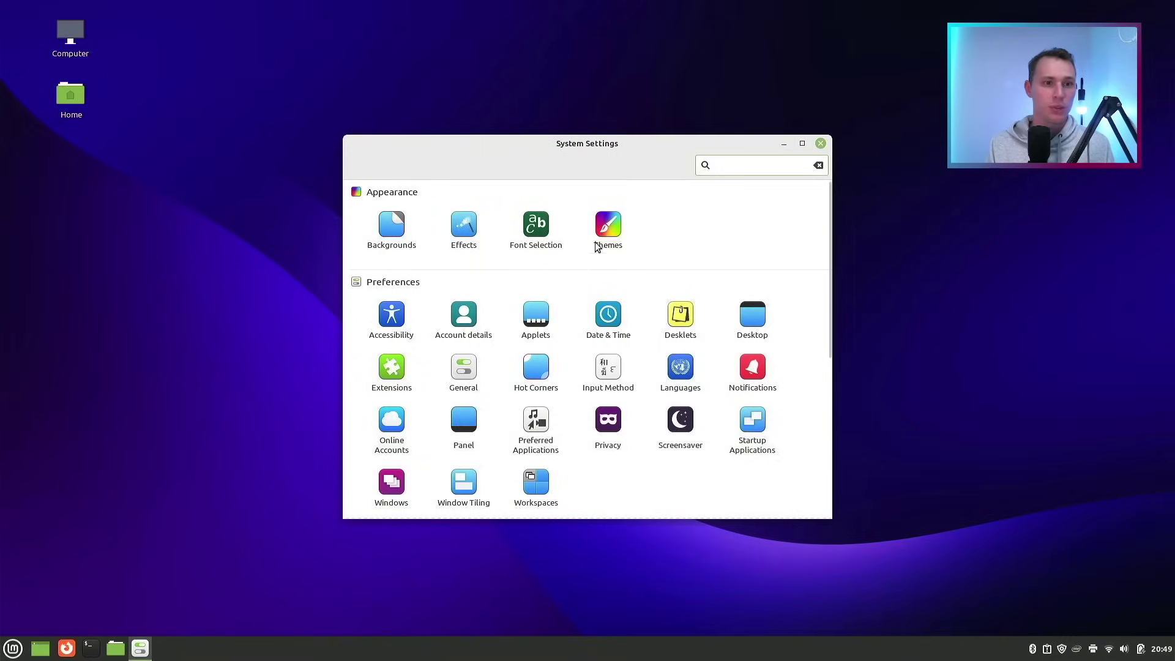
Look over the Themes settings, then pick the blue Desktop Colors swatch in Welcome's First Steps
left_click(615, 242)
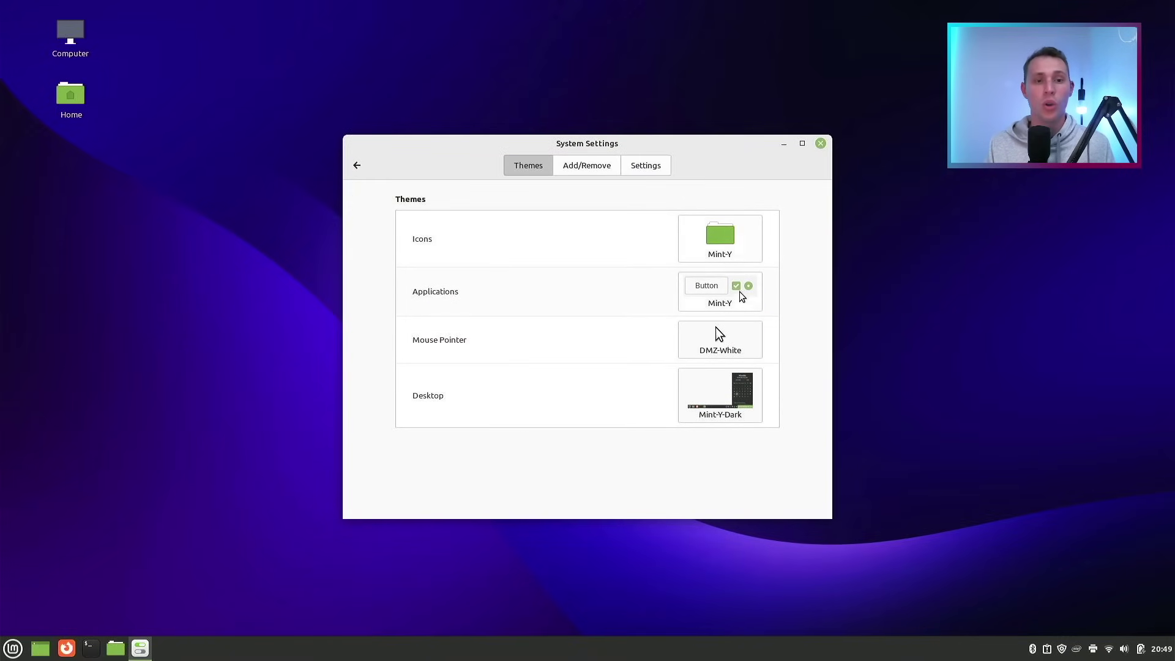
left_click(821, 143)
left_click(13, 648)
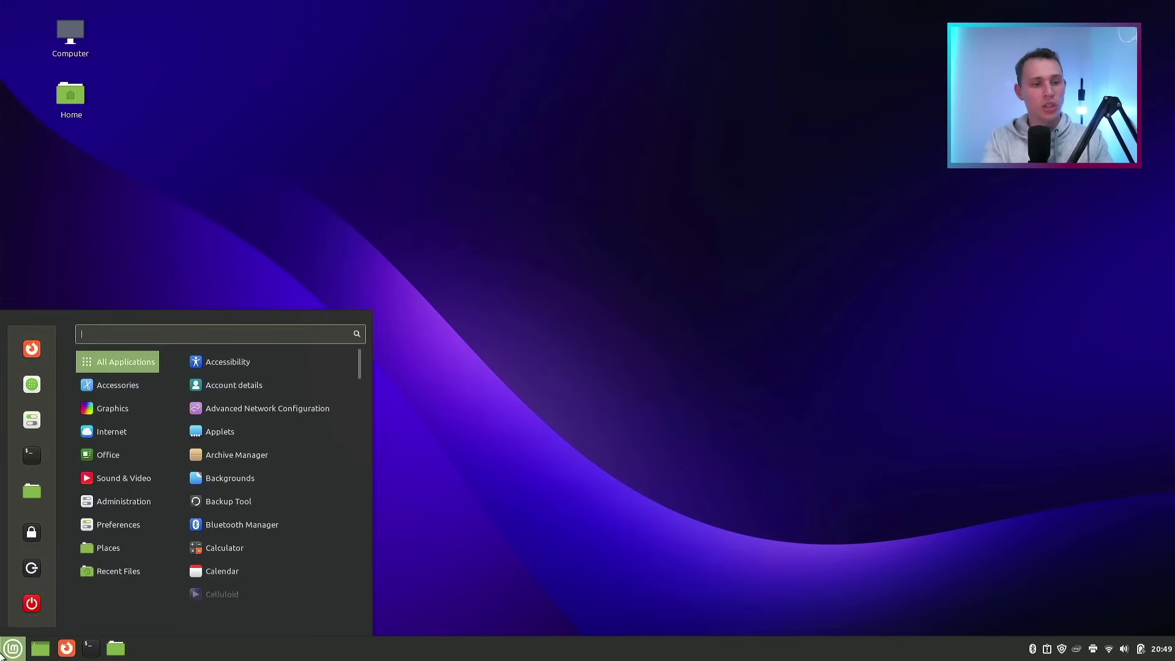
key("Tab")
key("Escape")
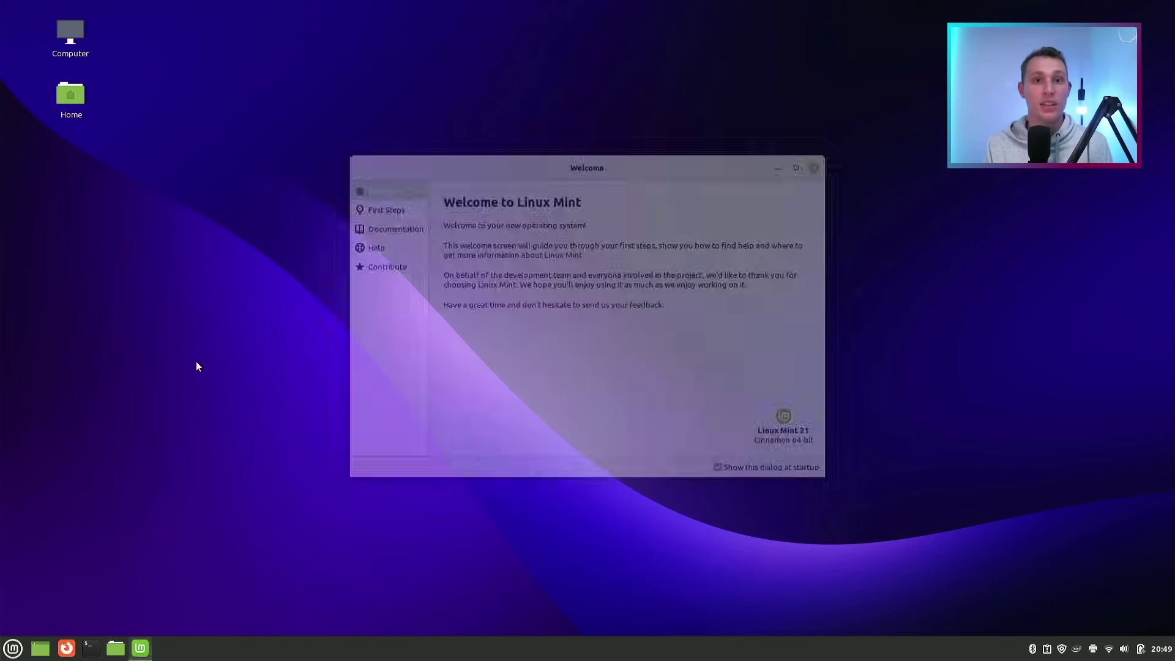
left_click(380, 208)
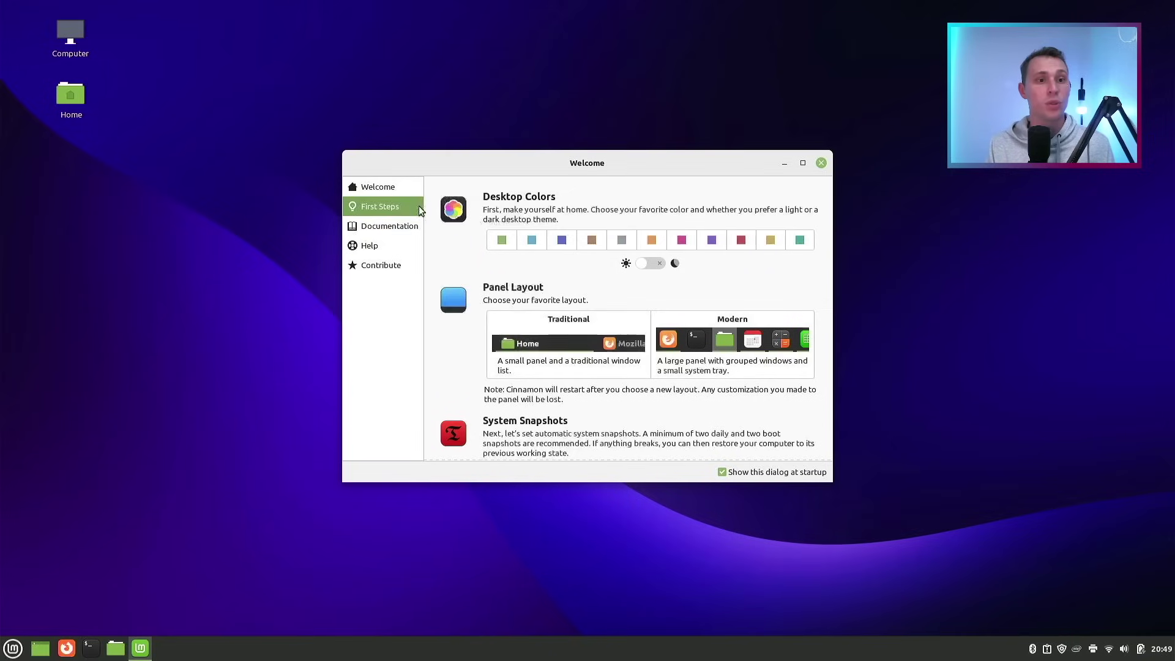
left_click(562, 240)
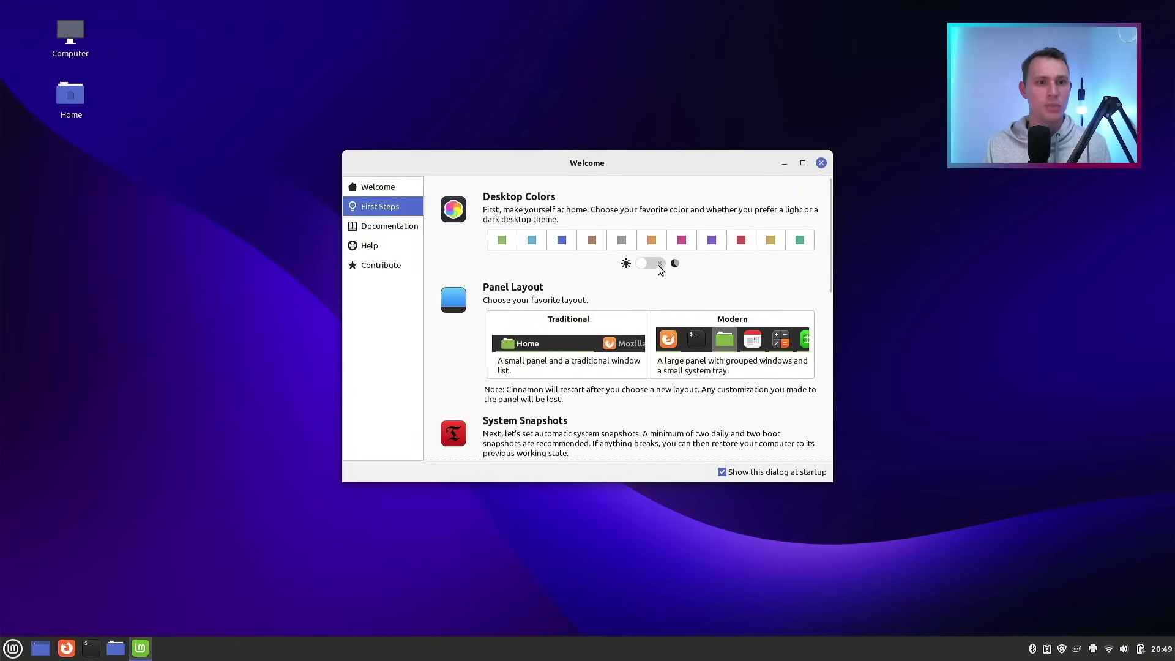
left_click(821, 164)
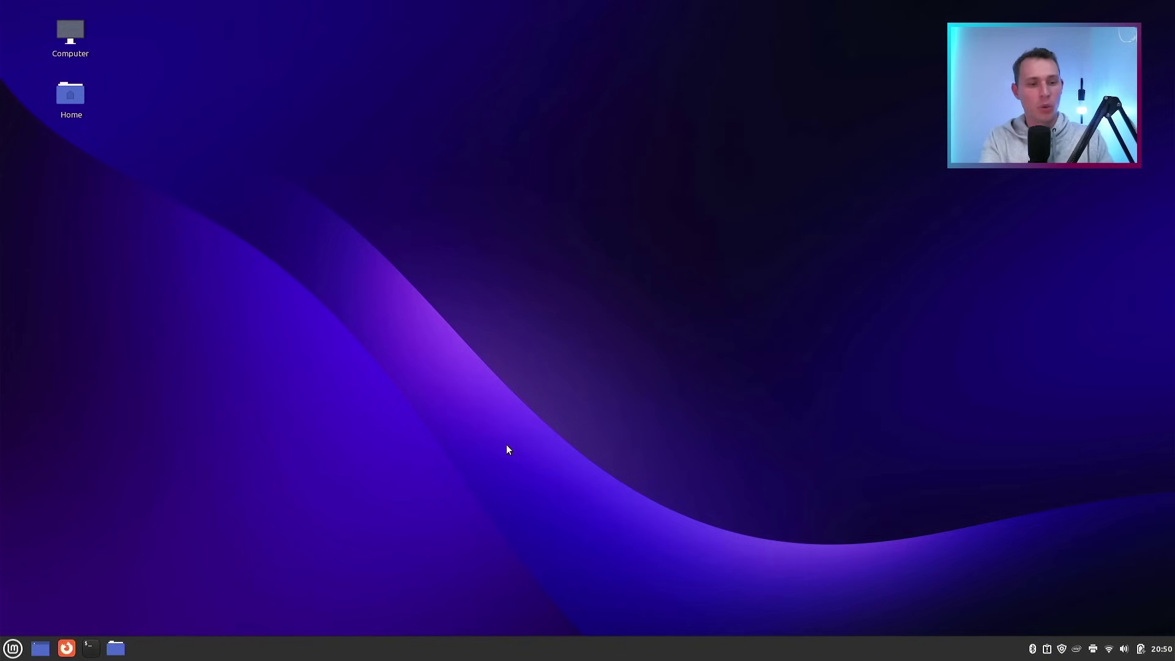
Raise the text scaling factor to 1.1 in Font Selection, found by searching 'font'
key("super")
type("fp")
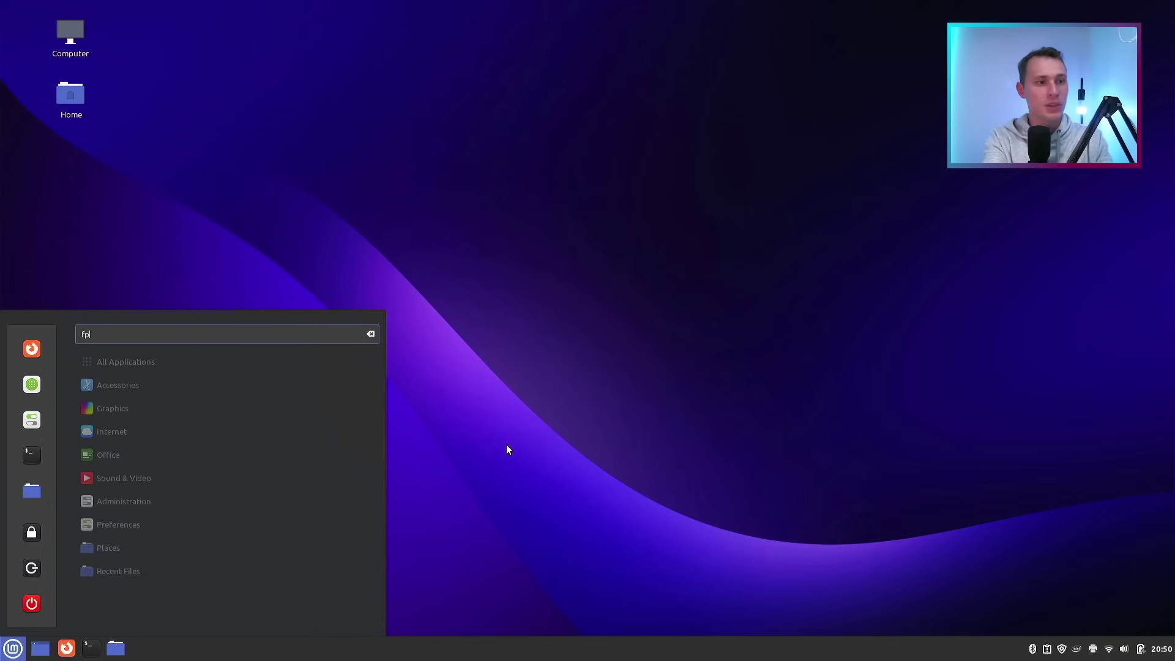
type("nt")
key("BackSpace")
key("BackSpace")
key("BackSpace")
type("on")
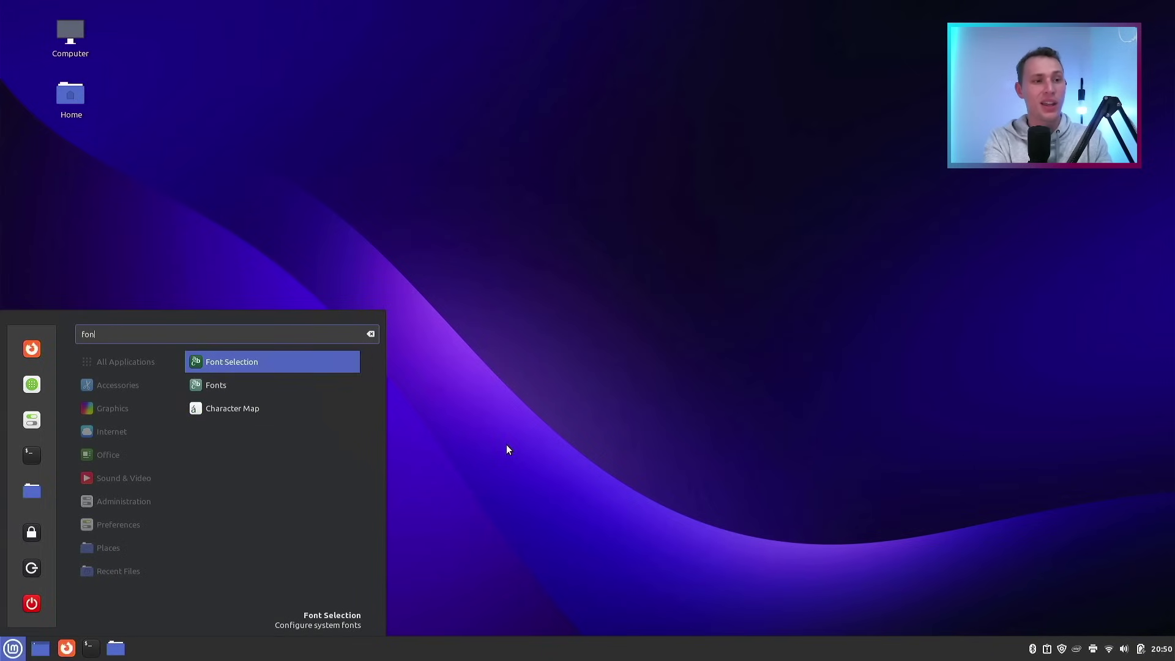
type("t")
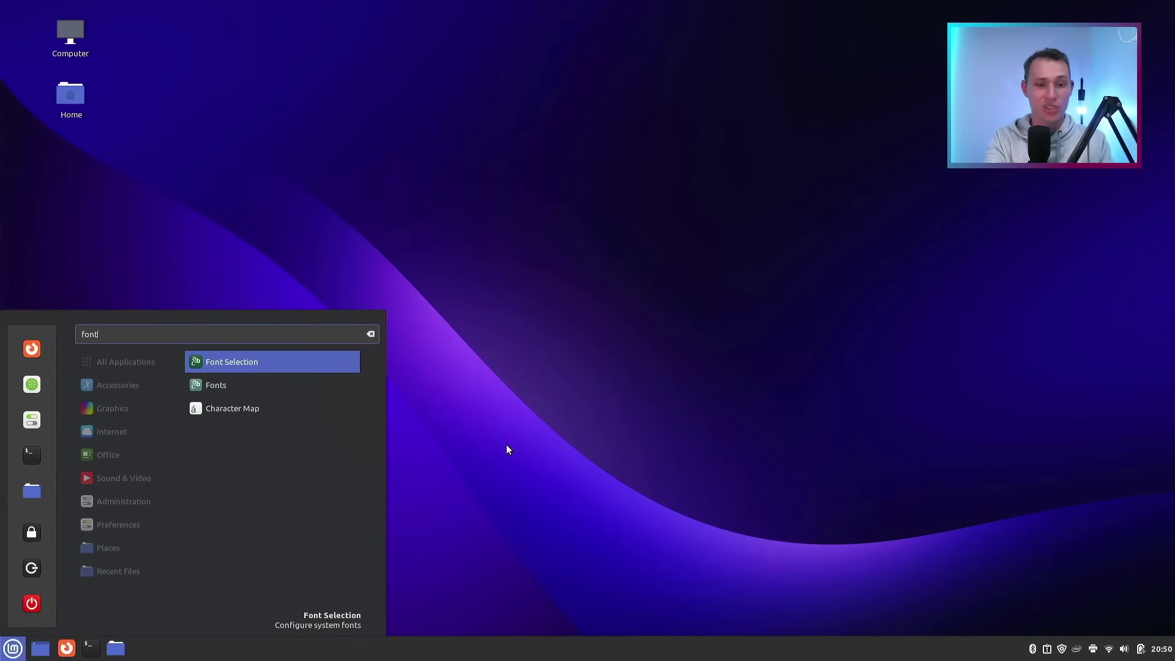
key("Return")
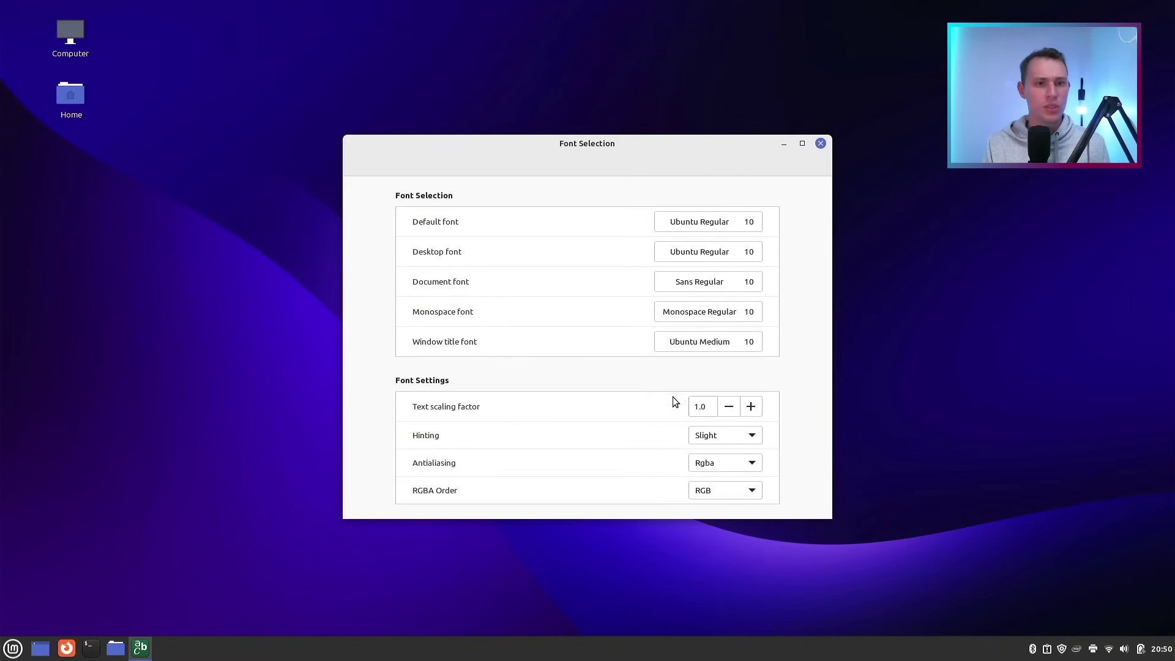
left_click(751, 407)
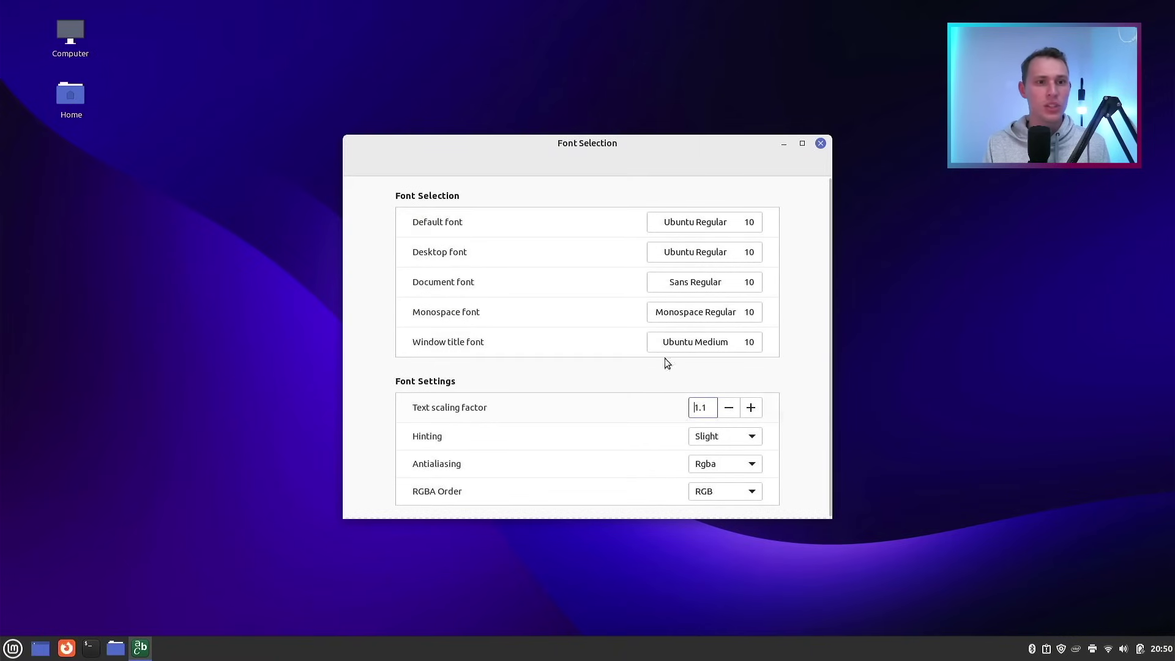
left_click(820, 144)
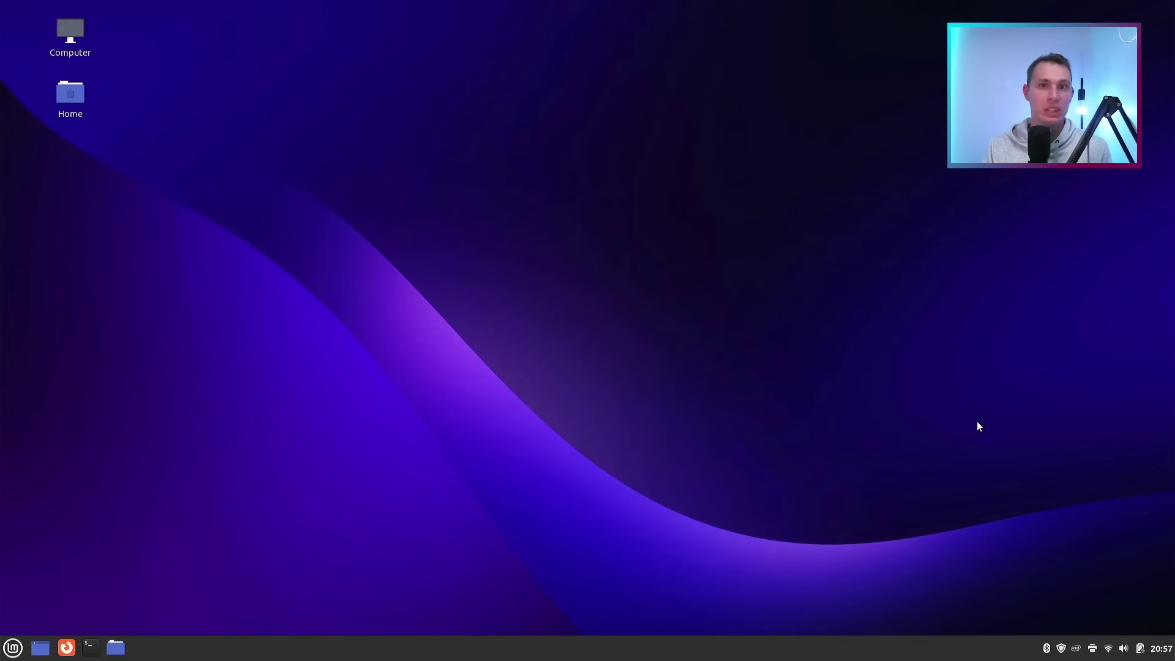
Configure the Power Manager applet to show the battery percentage (100%) in the panel
right_click(1139, 648)
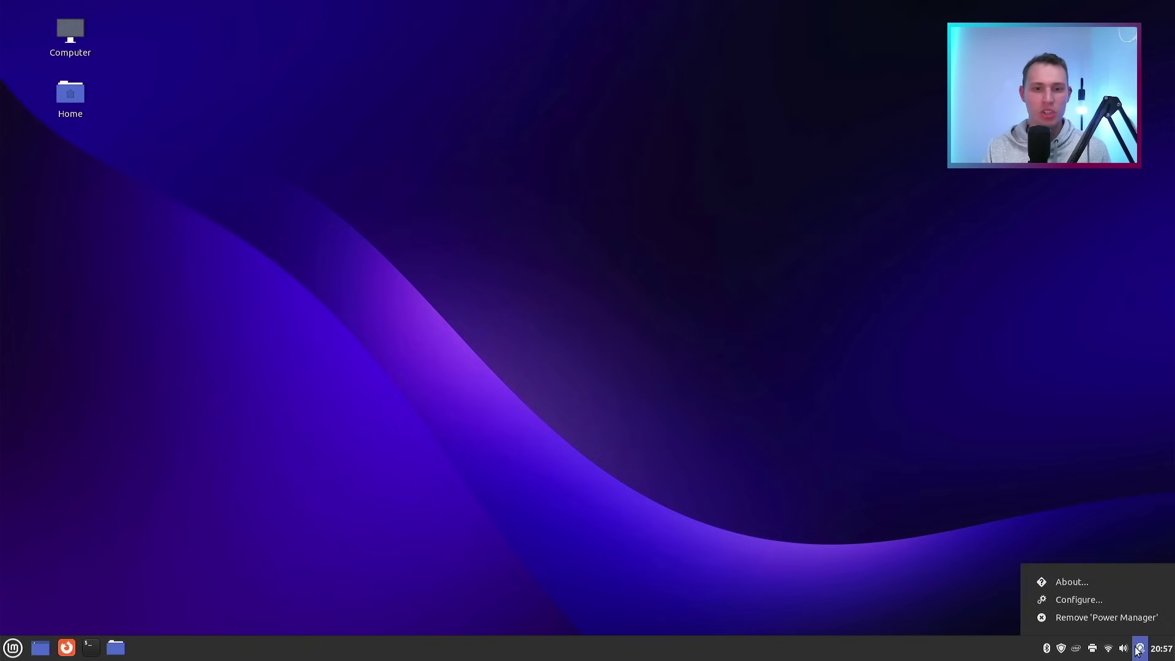
key("Escape")
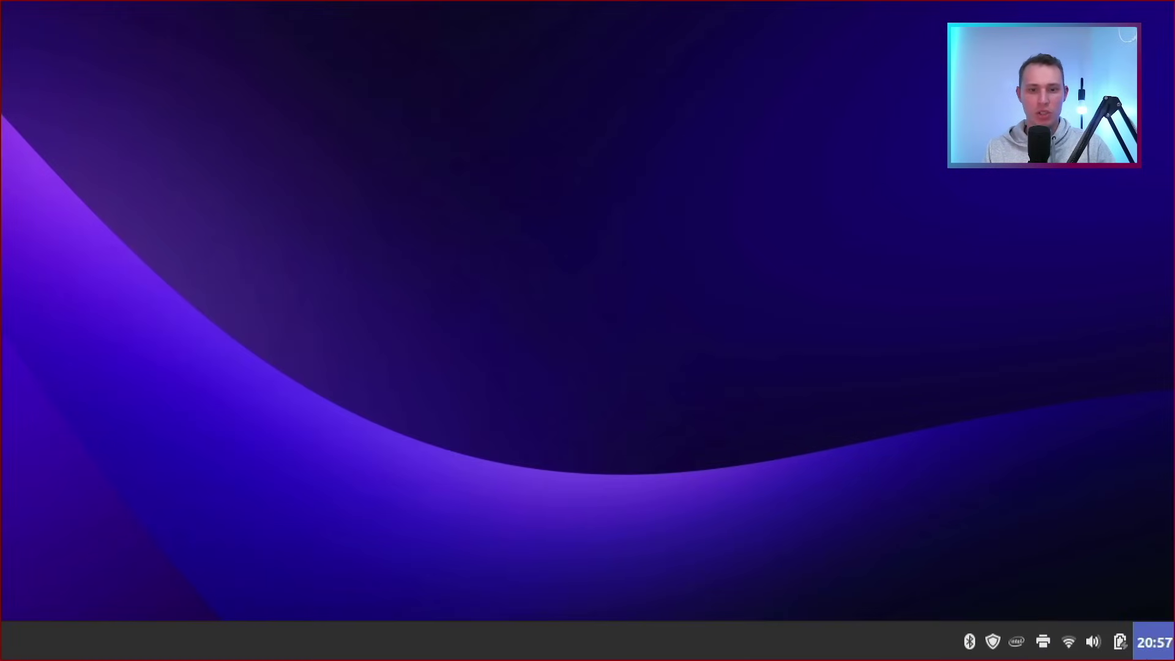
right_click(1120, 641)
left_click(1051, 564)
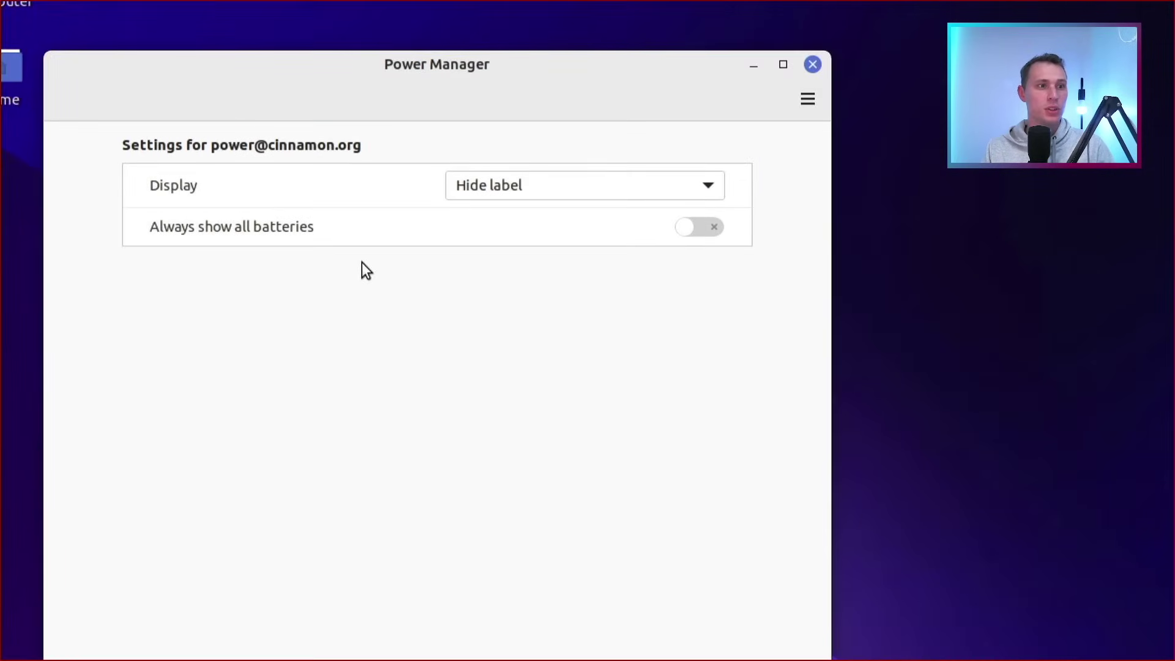
left_click(506, 194)
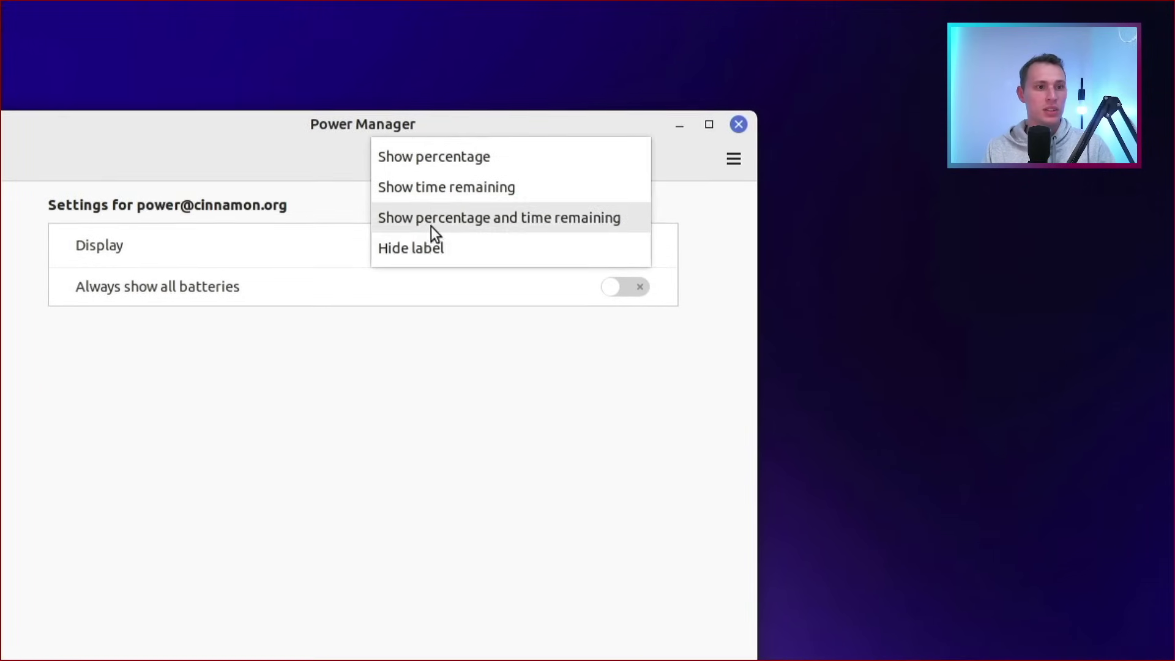
left_click(432, 146)
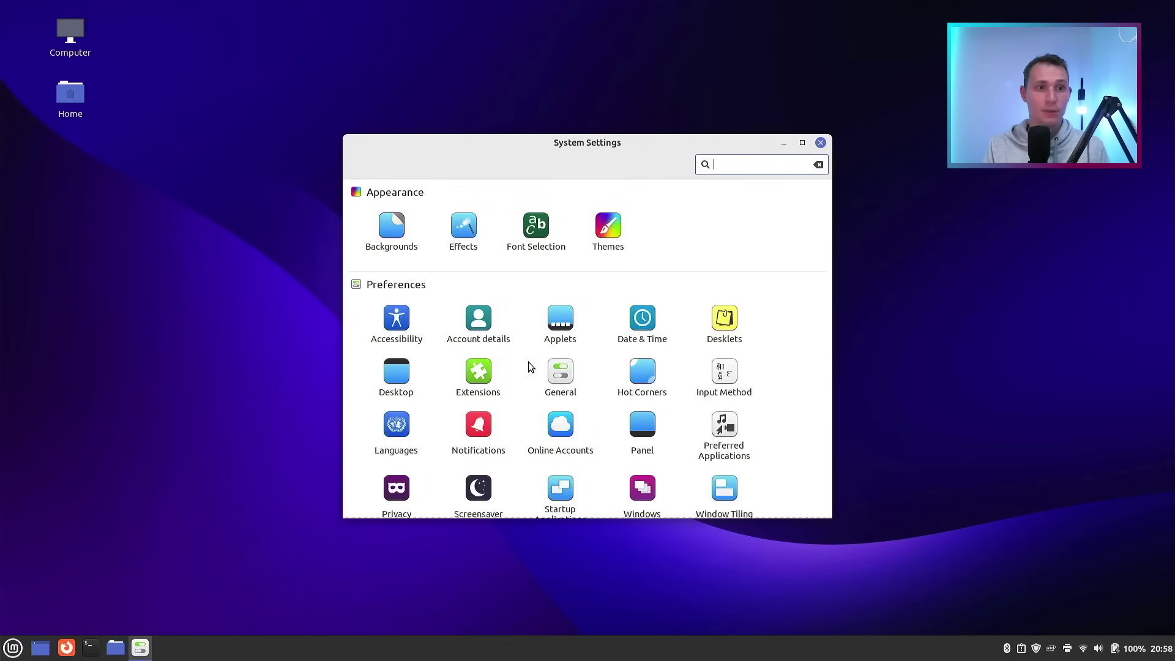
Install the Pomodoro Timer applet from the Applets download list
left_click(587, 323)
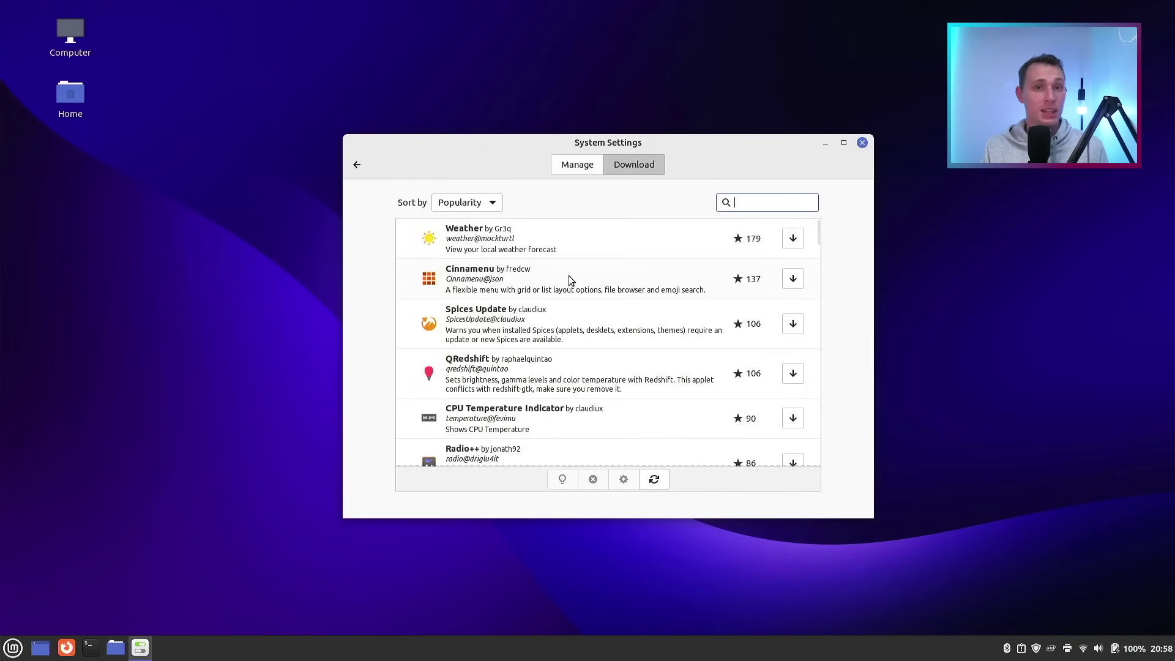
left_click(12, 647)
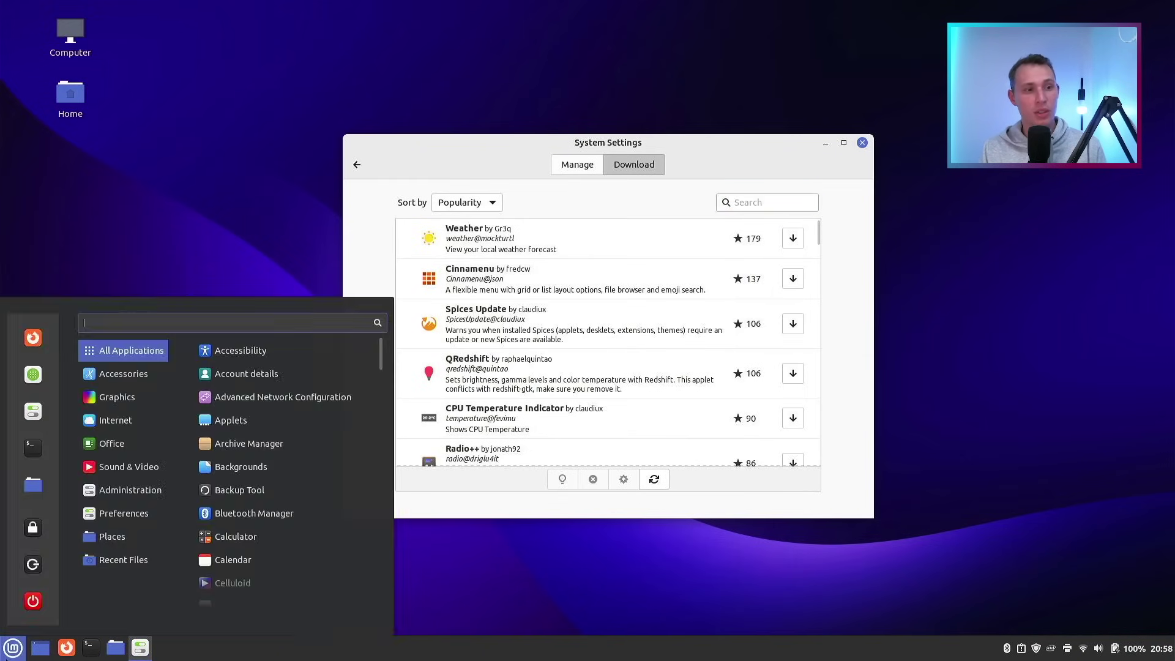
key("Escape")
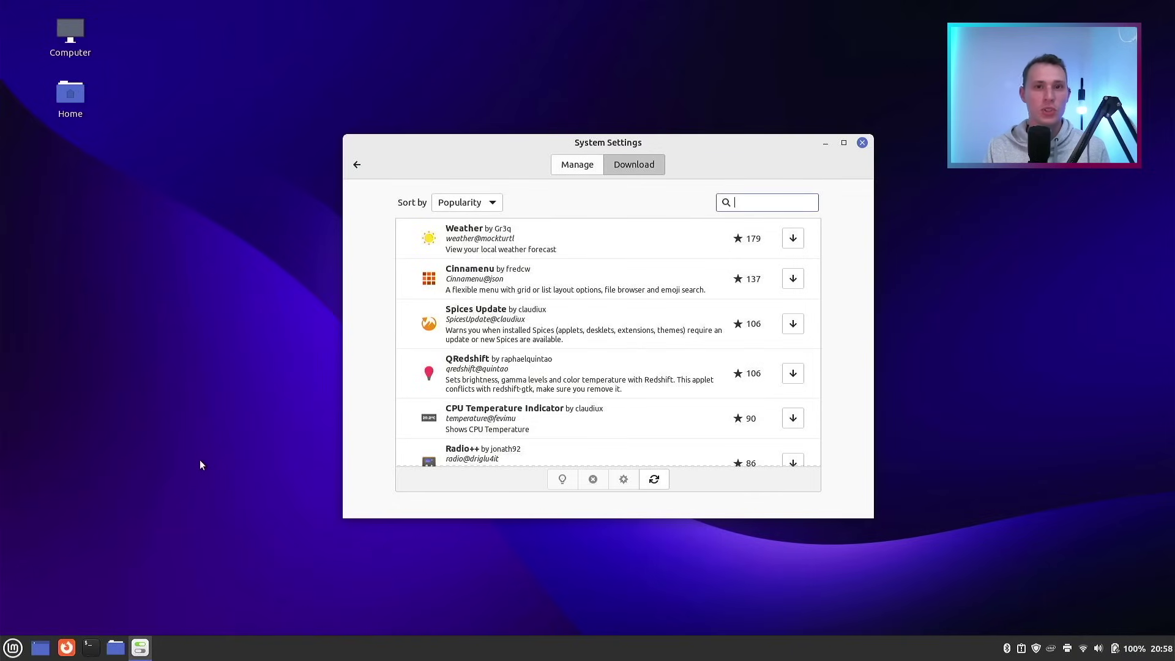
scroll(563, 353, "down", 5)
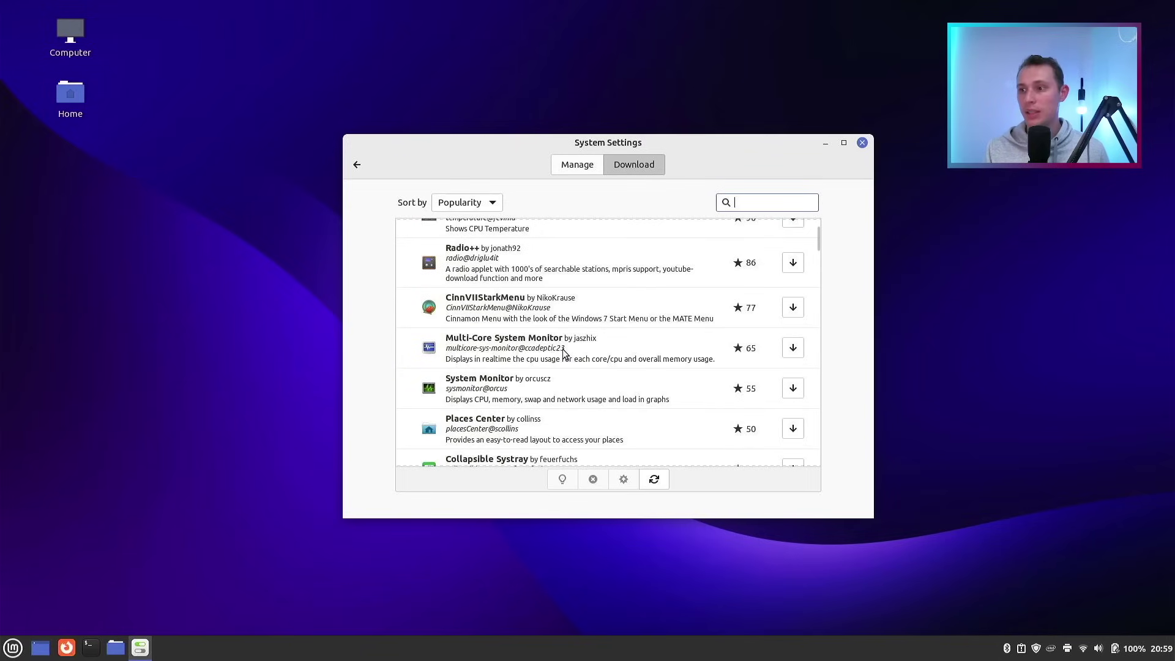
scroll(563, 353, "down", 10)
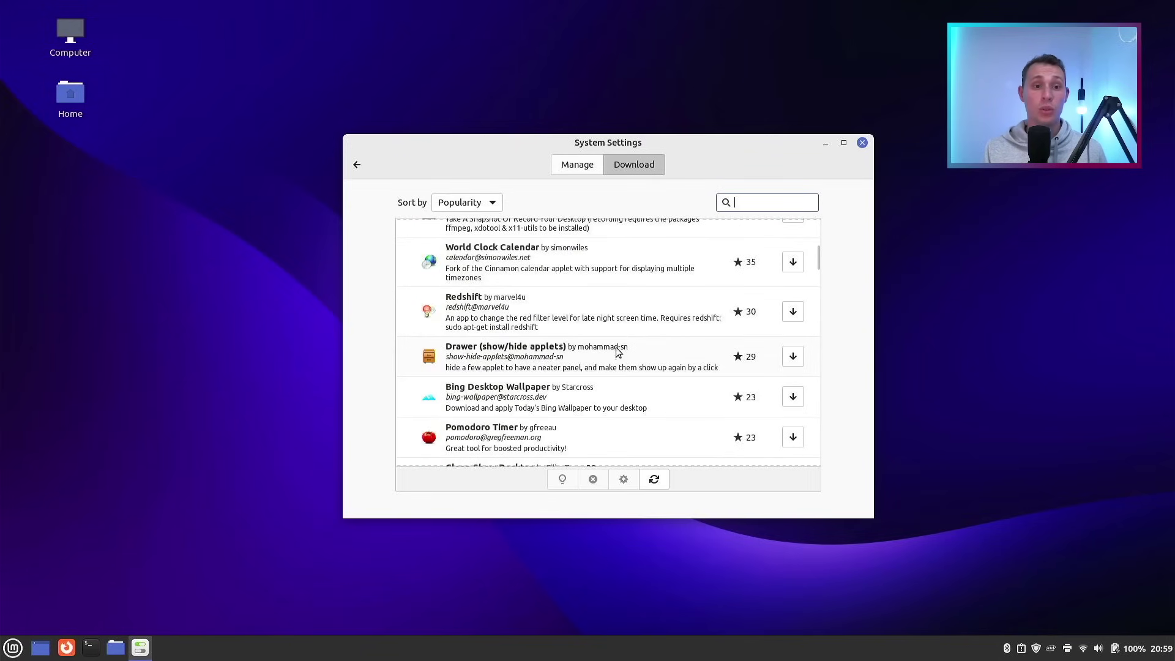
scroll(678, 361, "down", 3)
left_click(802, 375)
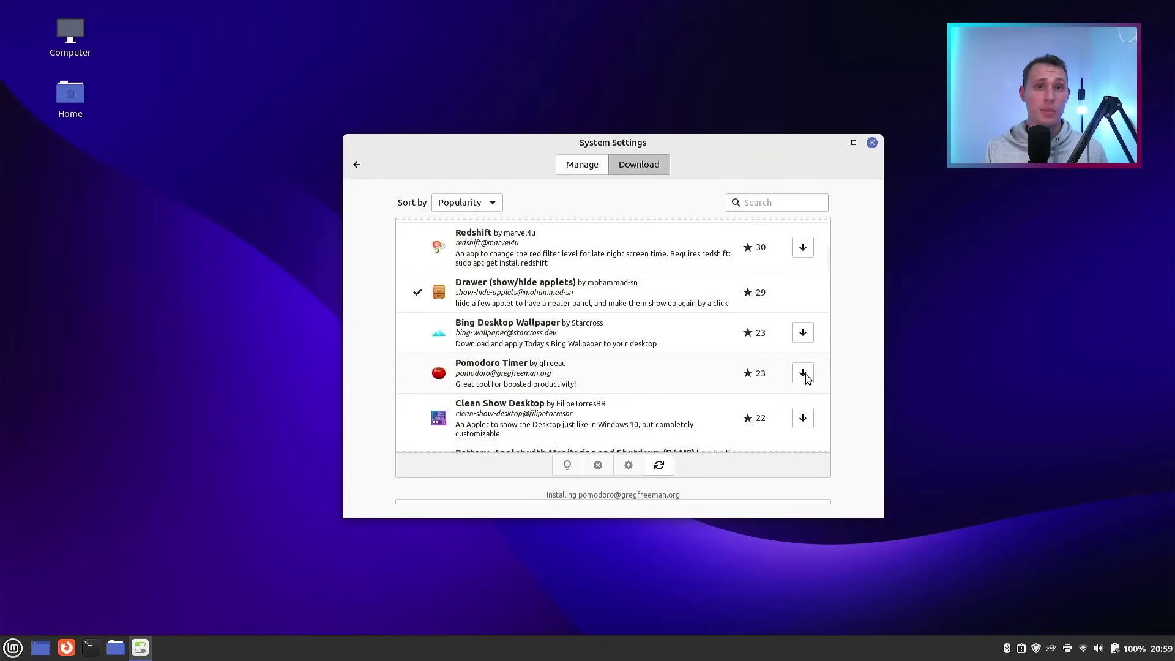
Add the Pomodoro Timer and Drawer applets to the panel
left_click(580, 167)
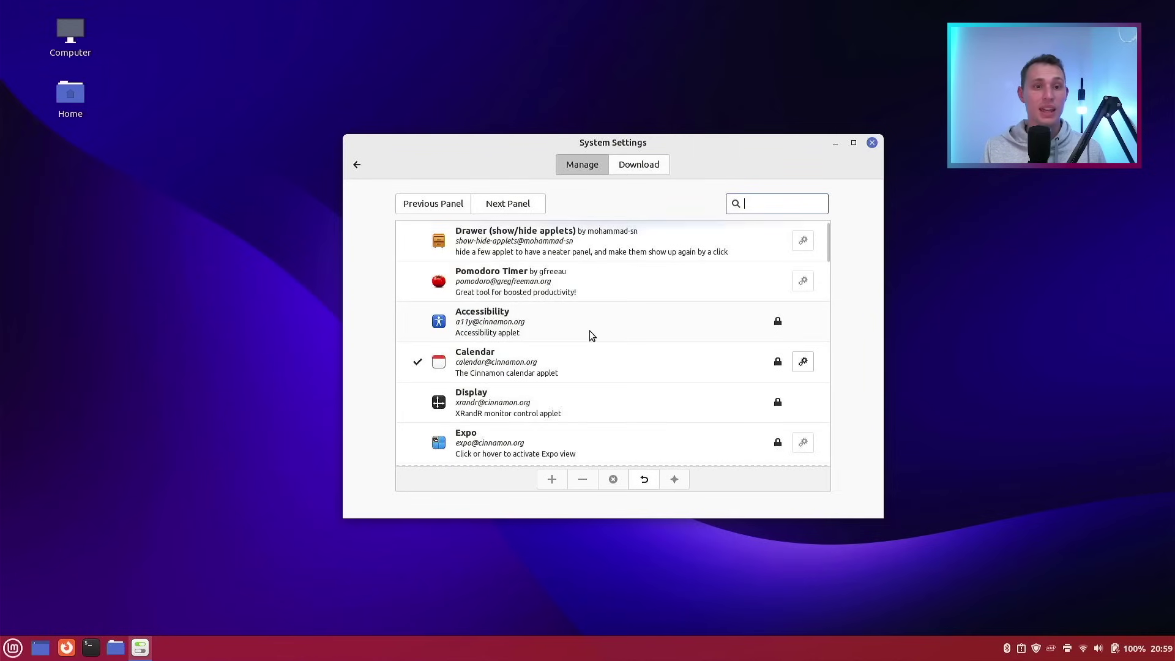
left_click(551, 277)
left_click(552, 480)
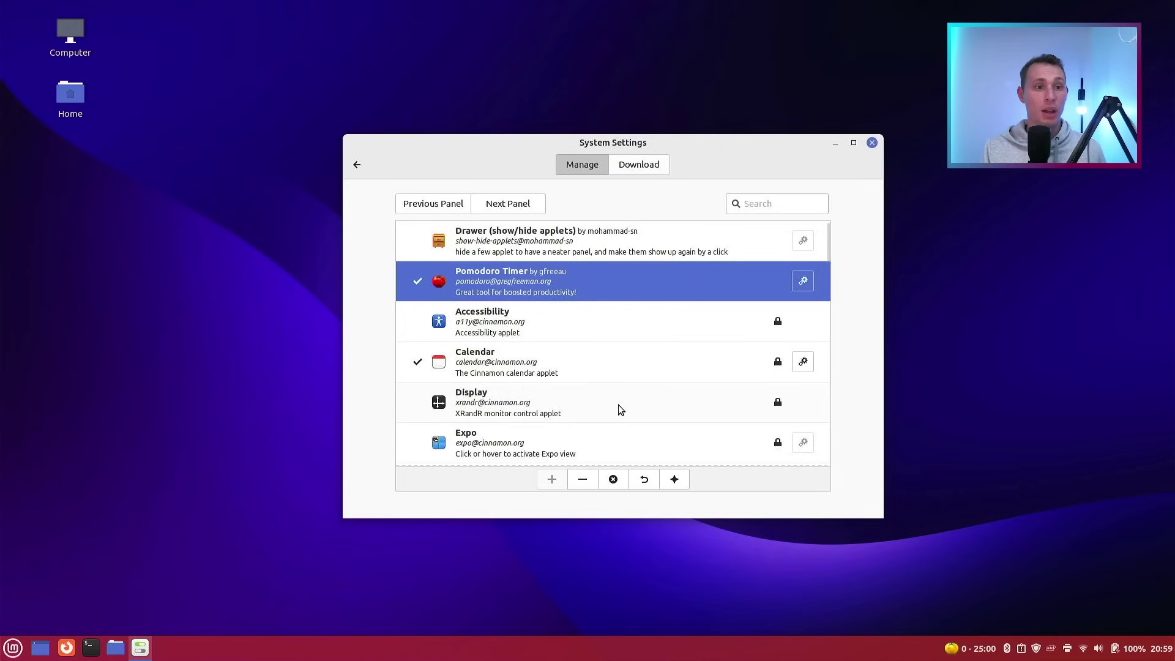
left_click(614, 245)
left_click(552, 479)
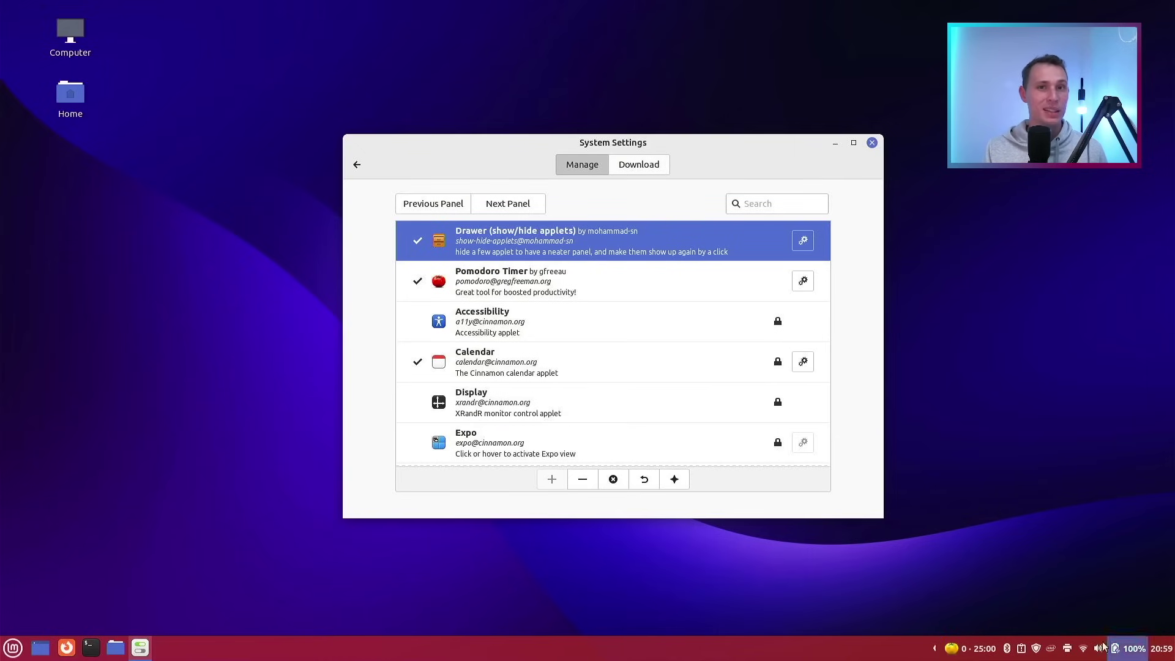
In panel edit mode, move the keyboard applet left and expand the drawer's hidden tray icons
left_click(1066, 653)
right_click(1043, 656)
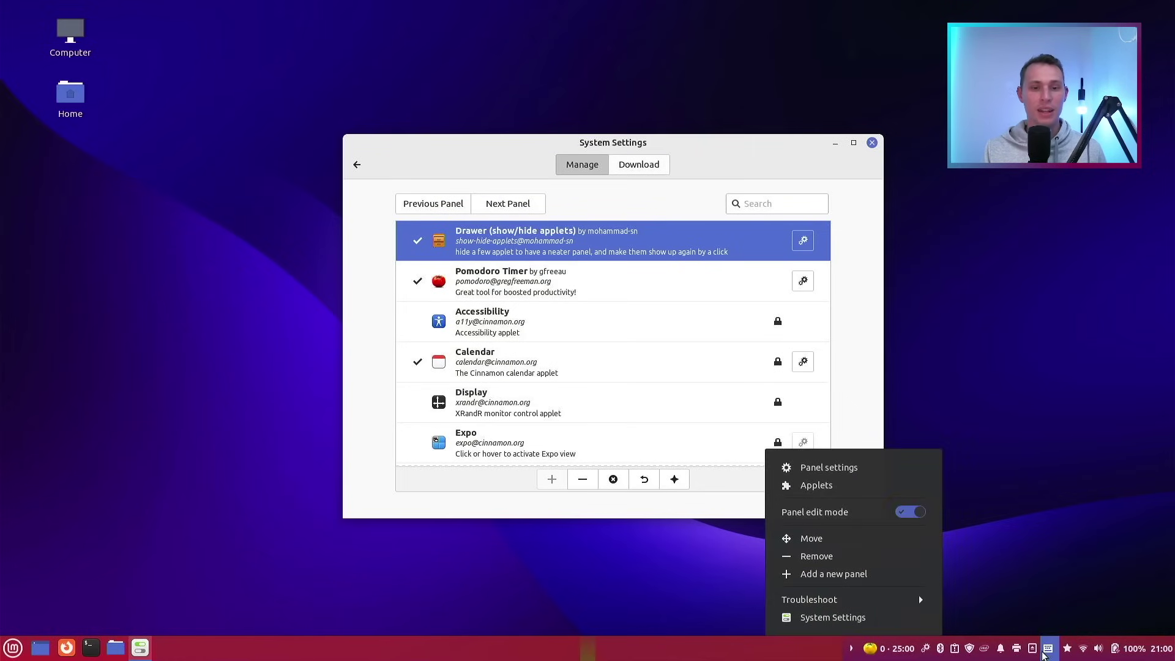
left_click_drag(1048, 649, 847, 648)
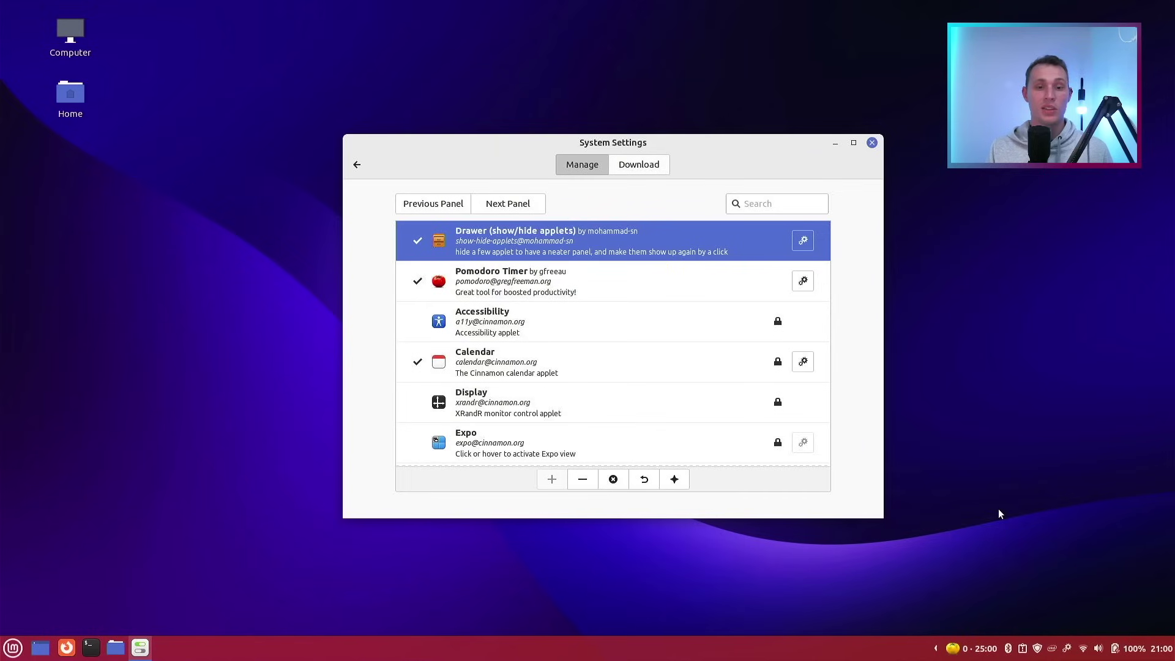
left_click(932, 650)
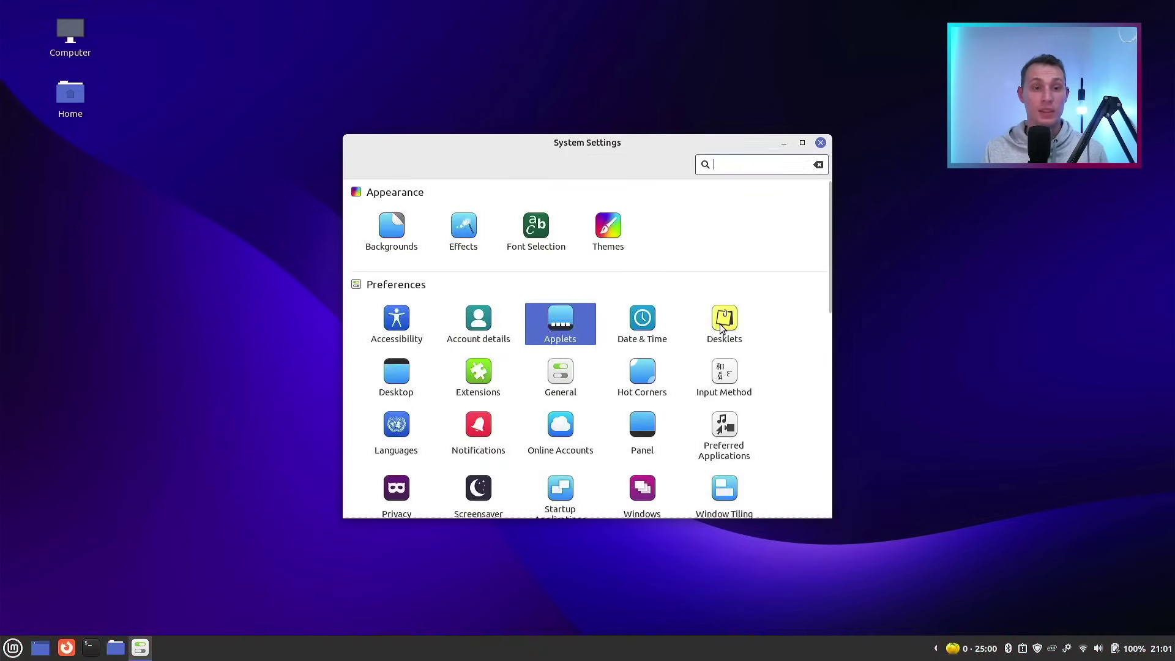
Download and install the Weather Desklet from the Desklets download list
left_click(721, 321)
left_click(583, 171)
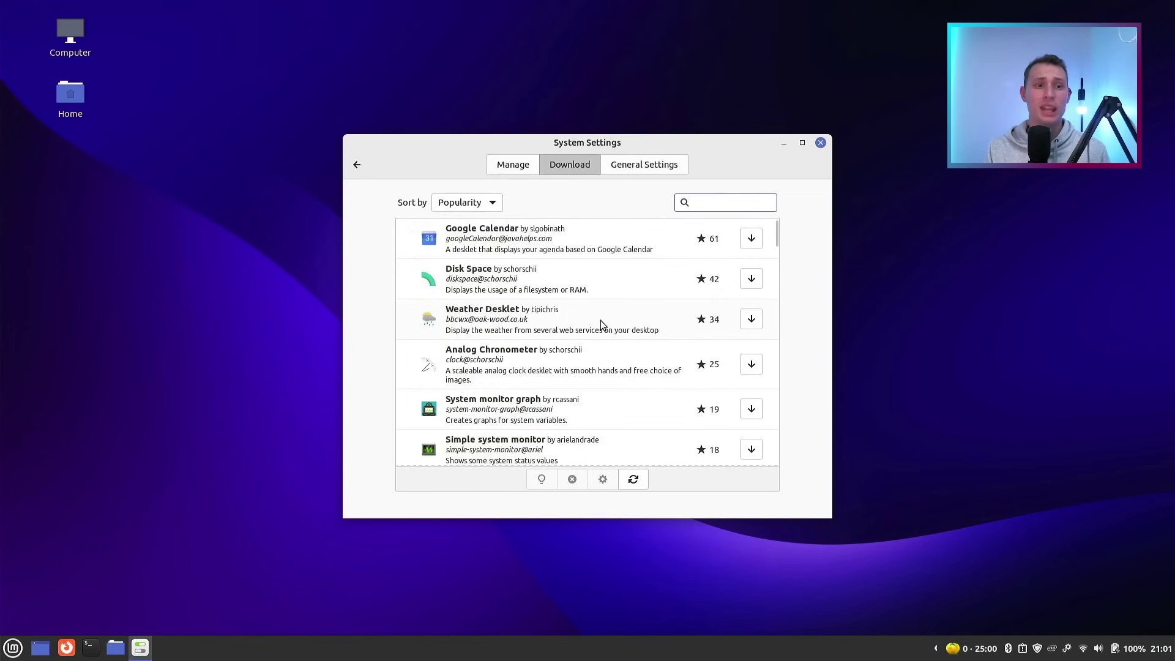
left_click(579, 319)
left_click(751, 318)
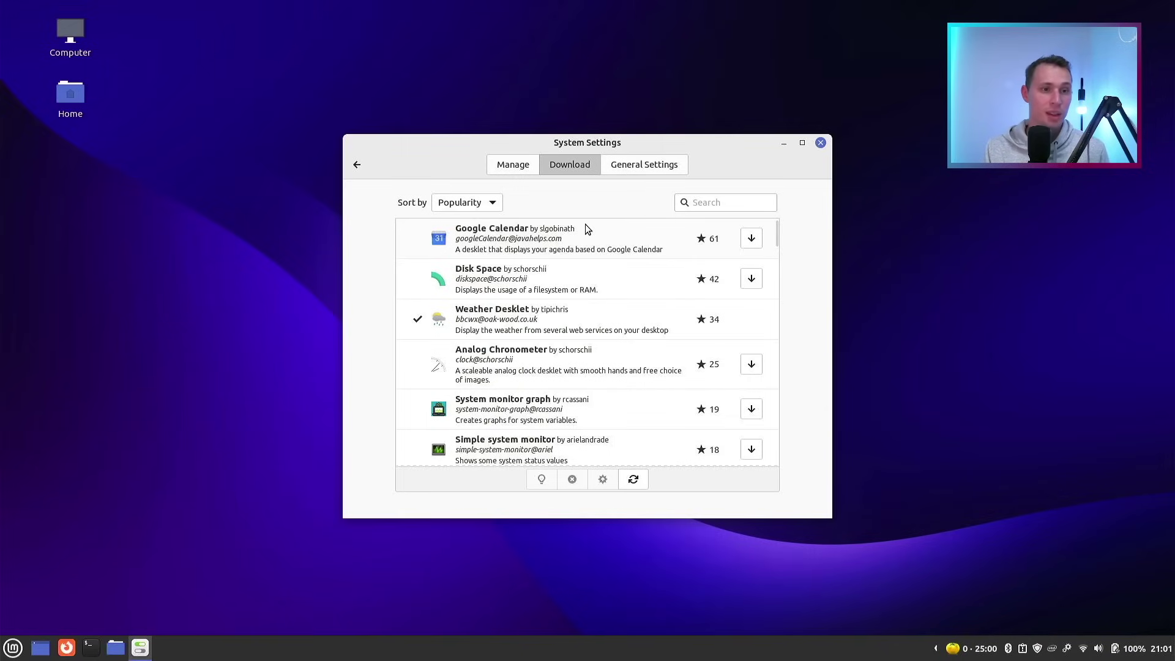
key("alt+Left")
Browse the downloadable extensions, looking at gTile, then return to the settings overview
key("Return")
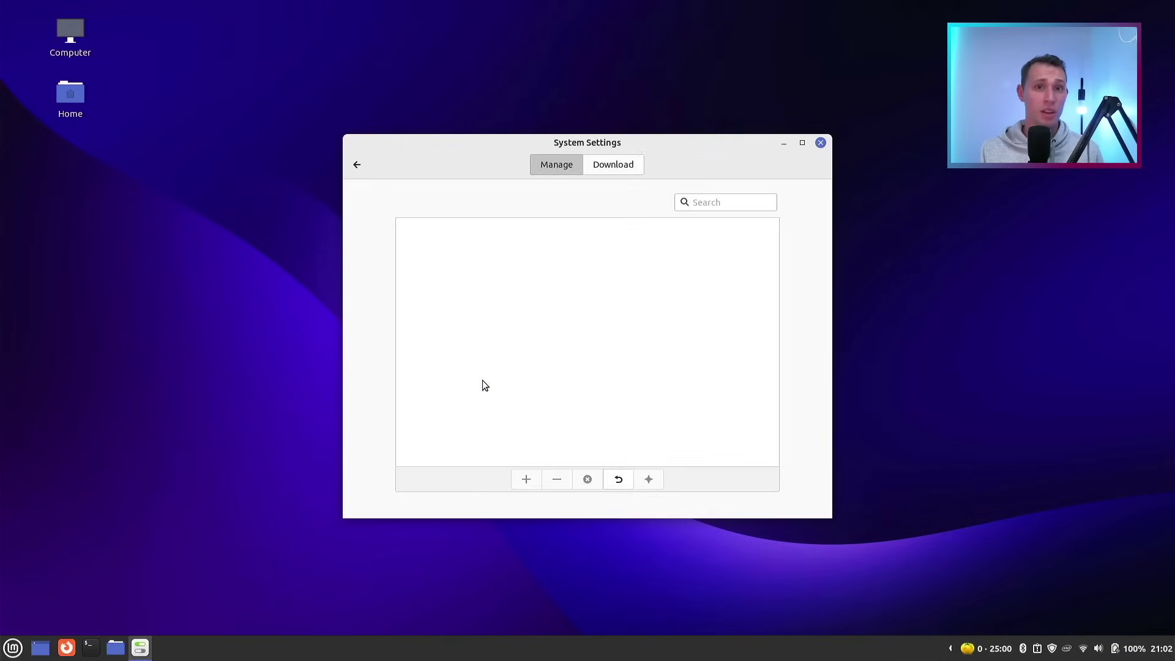
left_click(621, 170)
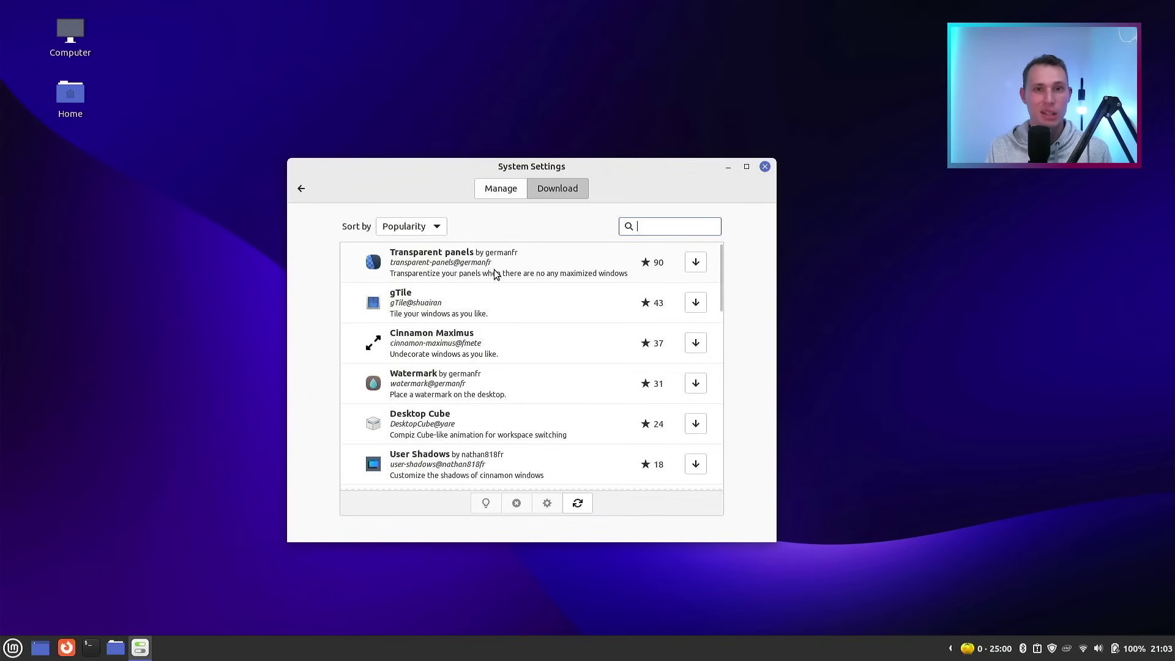
left_click(465, 301)
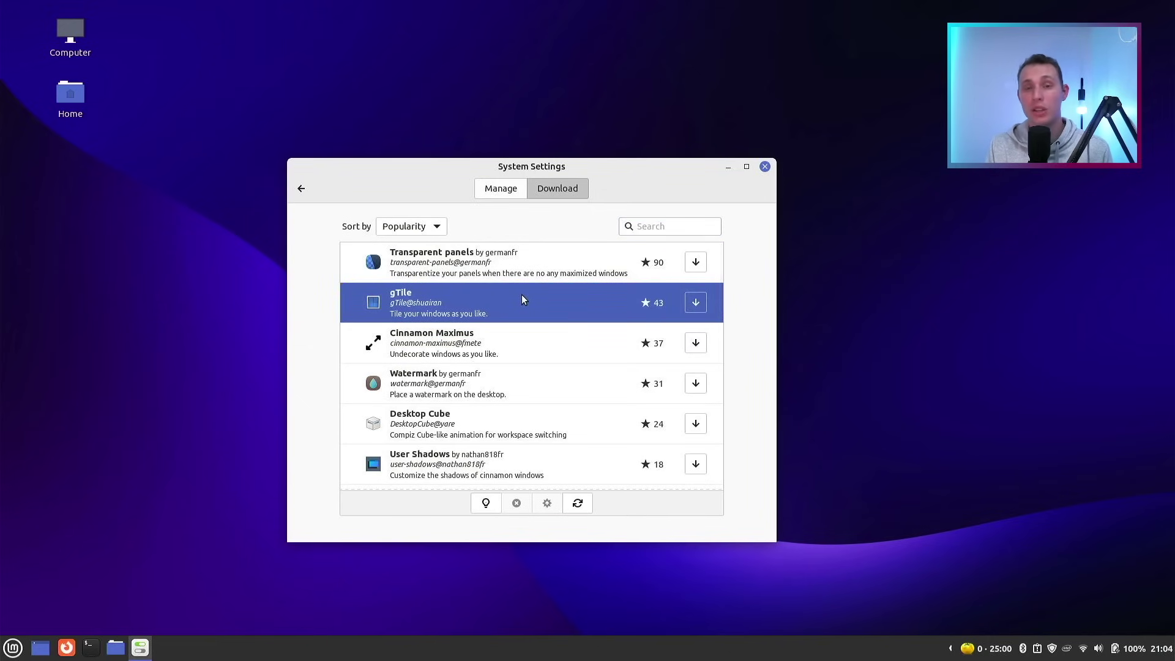
middle_click(432, 162)
left_click_drag(381, 9, 459, 214)
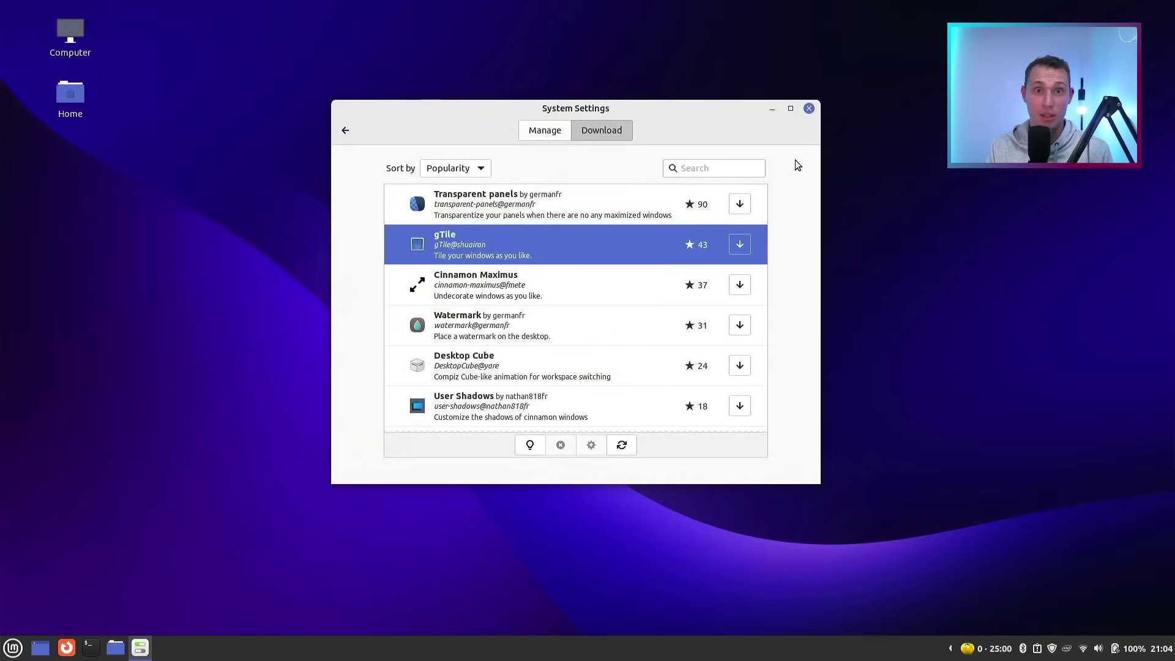
key("BackSpace")
Enable the top-left hot corner and open its action choices
left_click(622, 342)
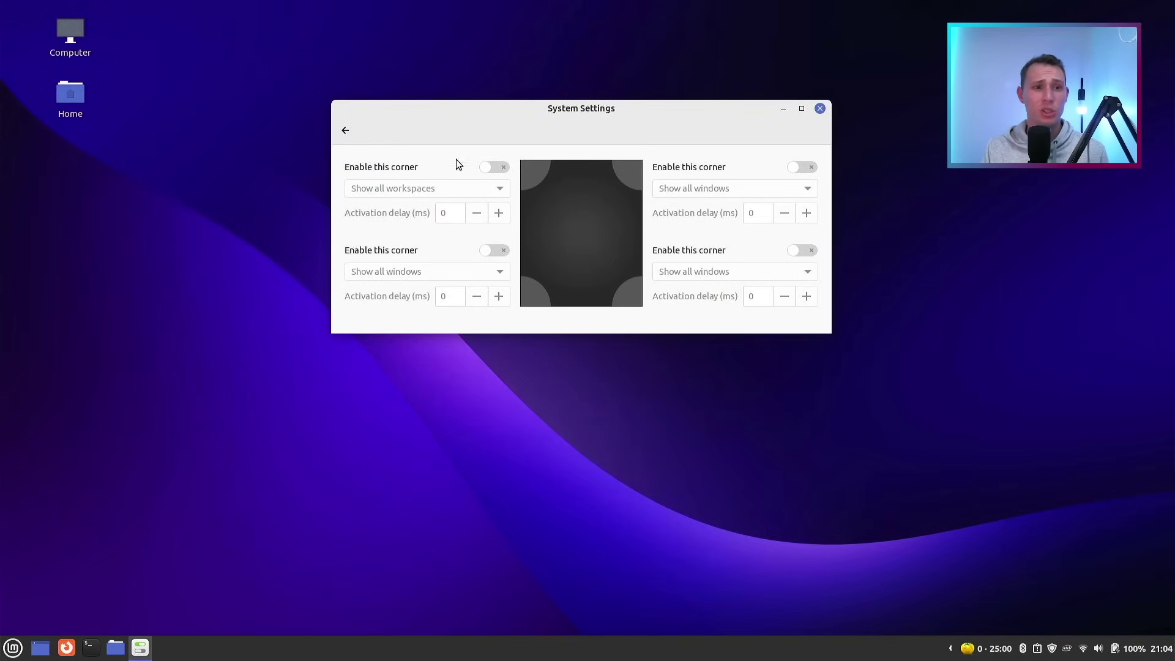
left_click(500, 167)
left_click(488, 189)
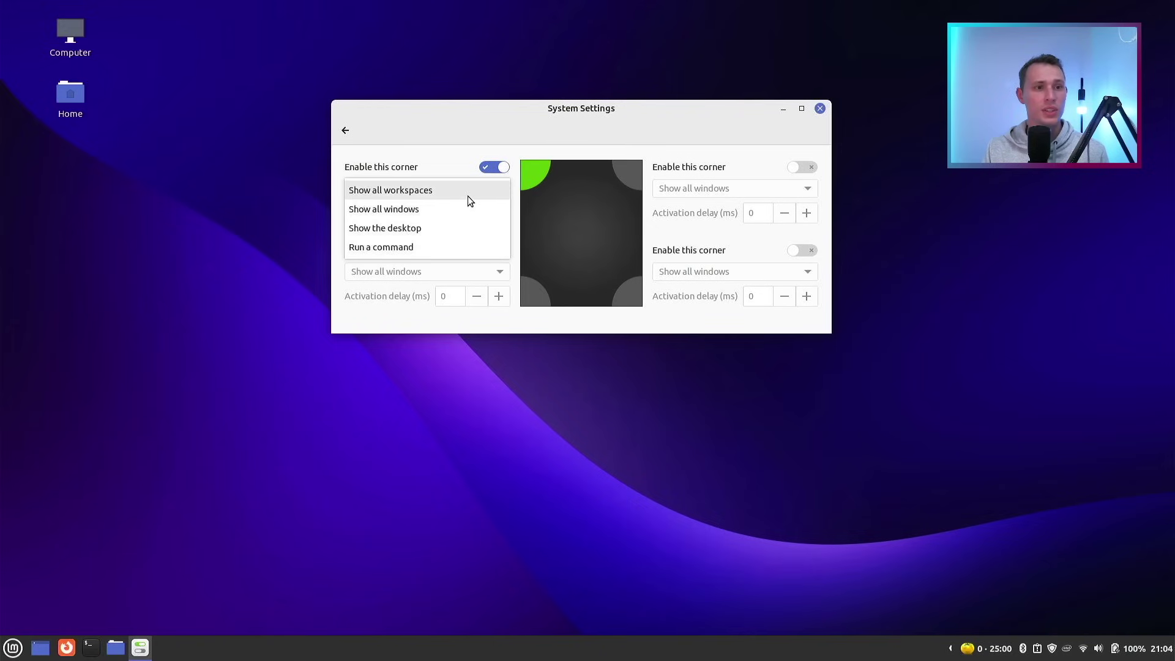
Set the top-left corner to Show all workspaces and enable bottom-right with Show all windows
left_click(436, 191)
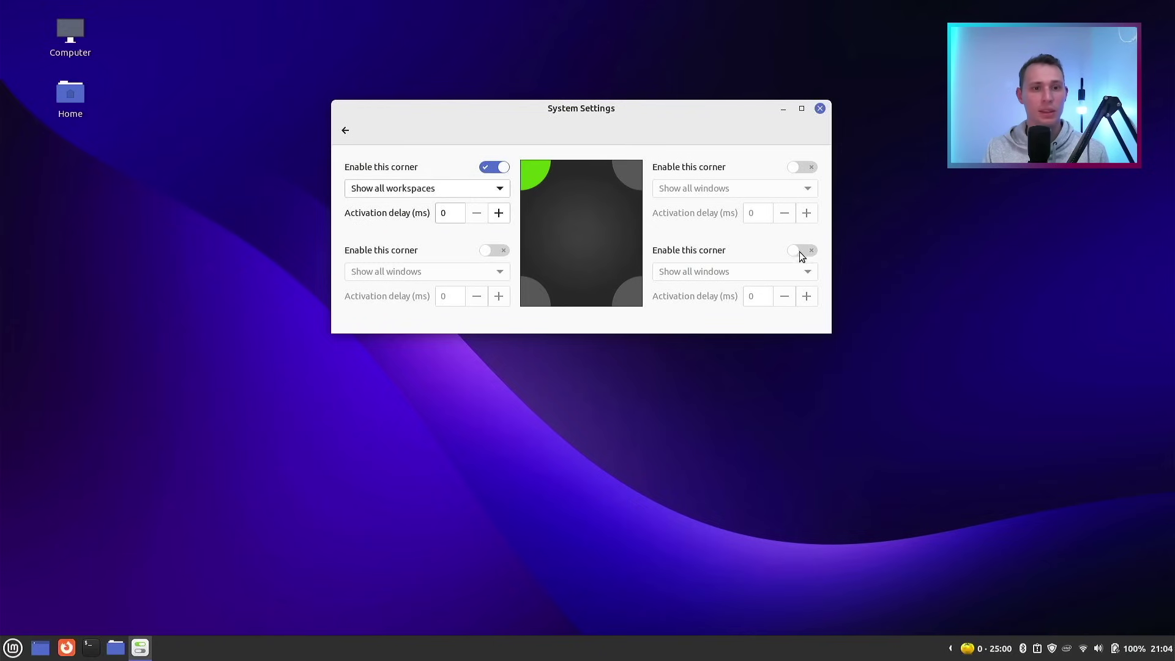
left_click(795, 269)
left_click(762, 271)
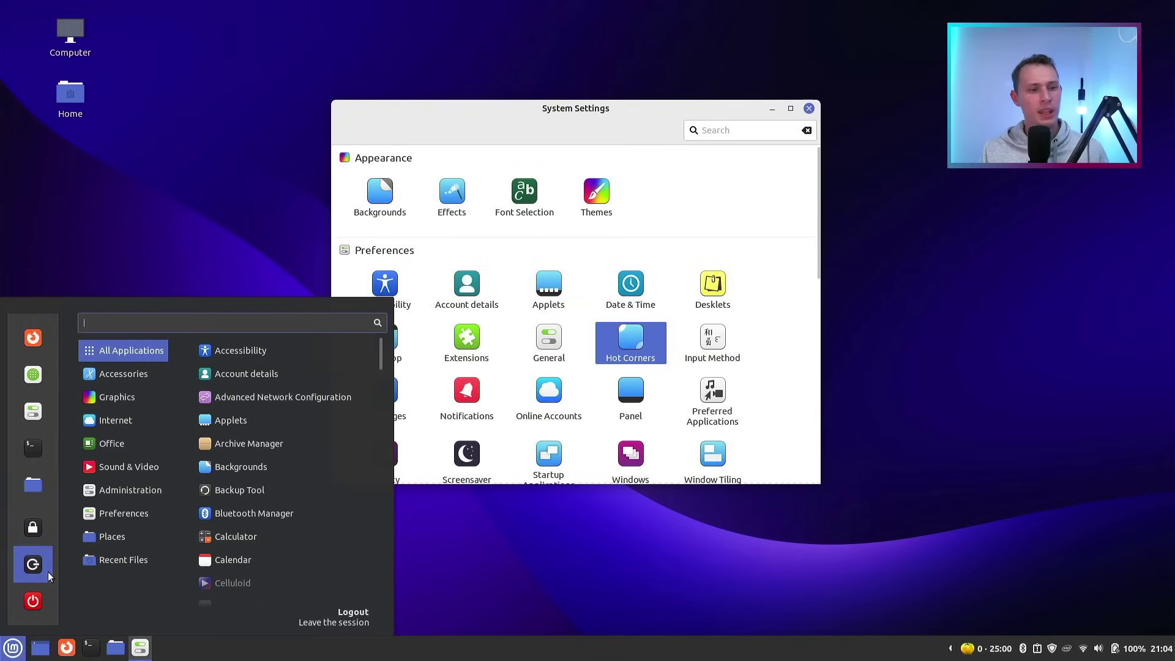
Launch Redshift, quit it from the tray, and close System Settings
type("hot")
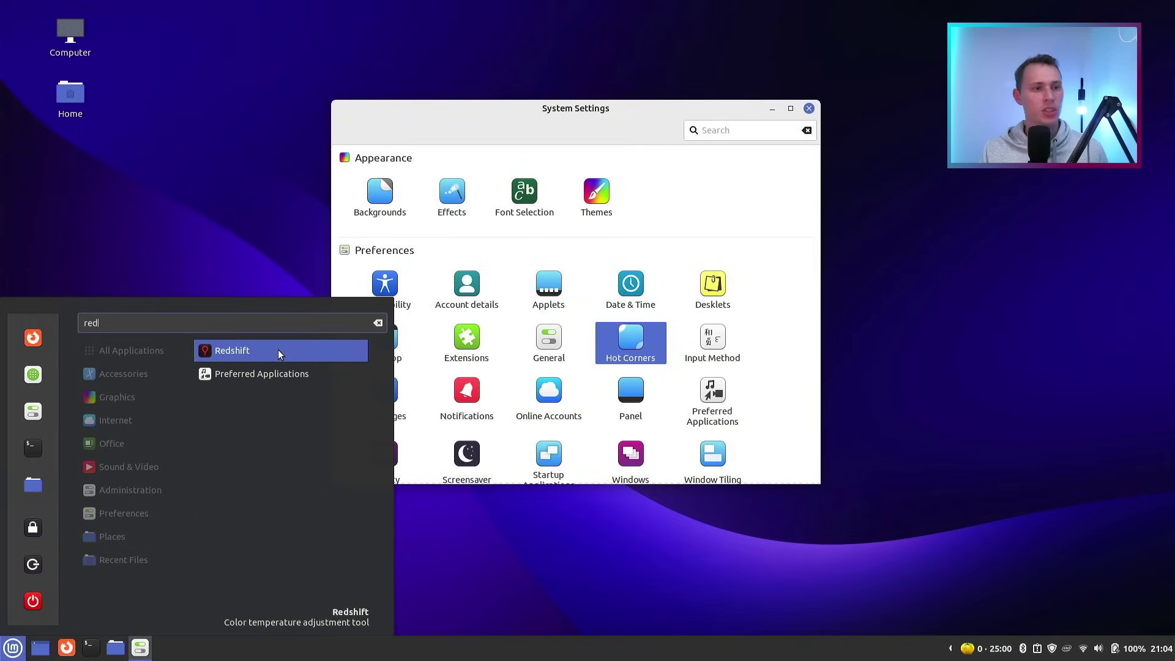
left_click(278, 350)
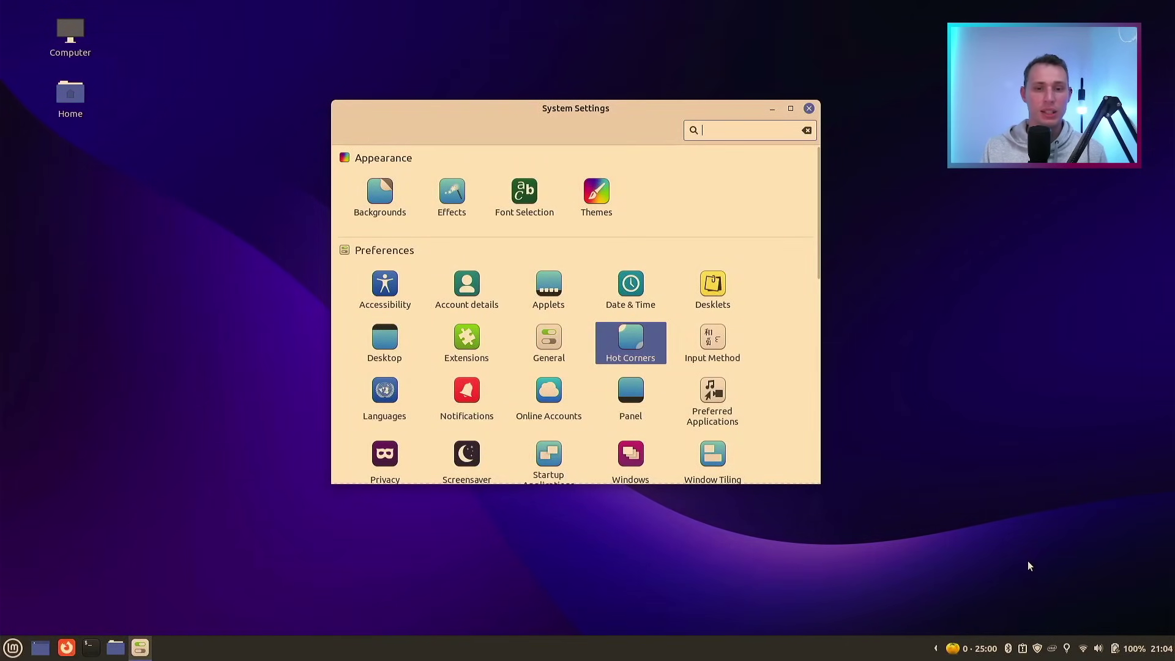
left_click(1067, 649)
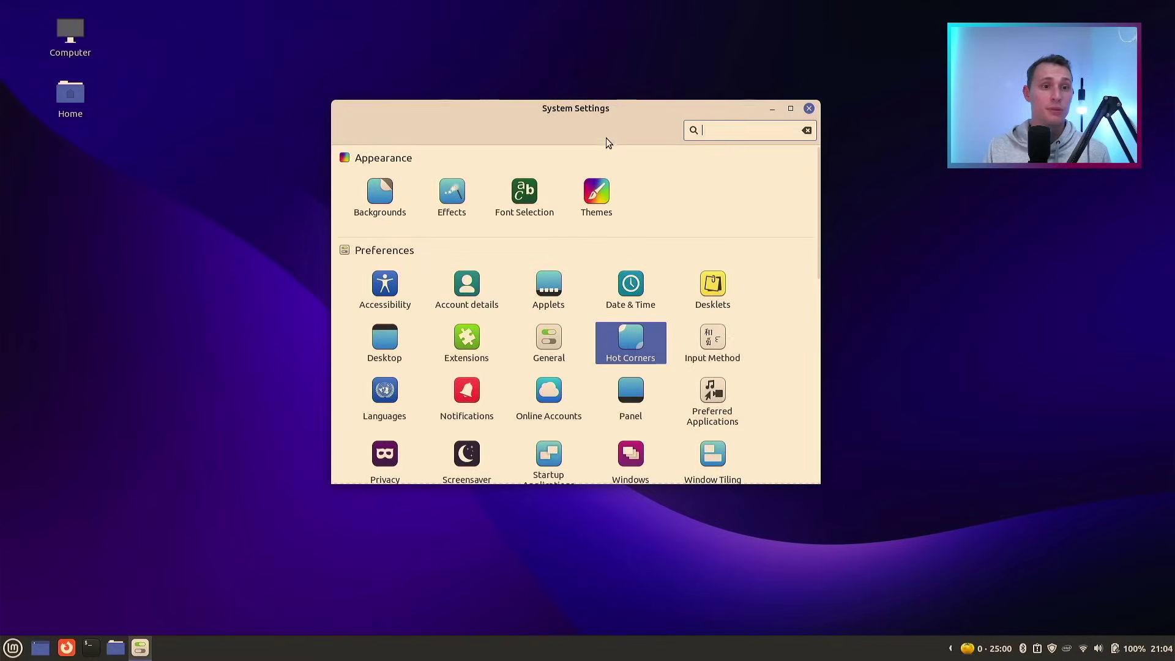
left_click_drag(635, 110, 683, 112)
key("alt+F4")
right_click(161, 38)
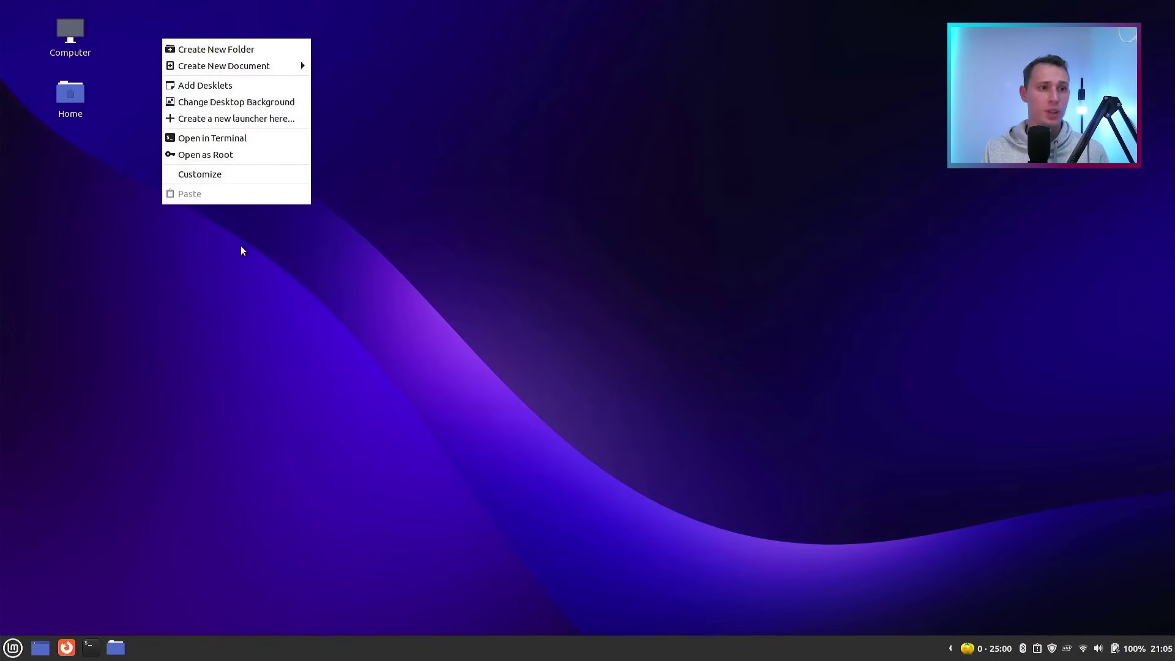
Start a new web app in Web Apps using the OneNote page address
left_click(3, 654)
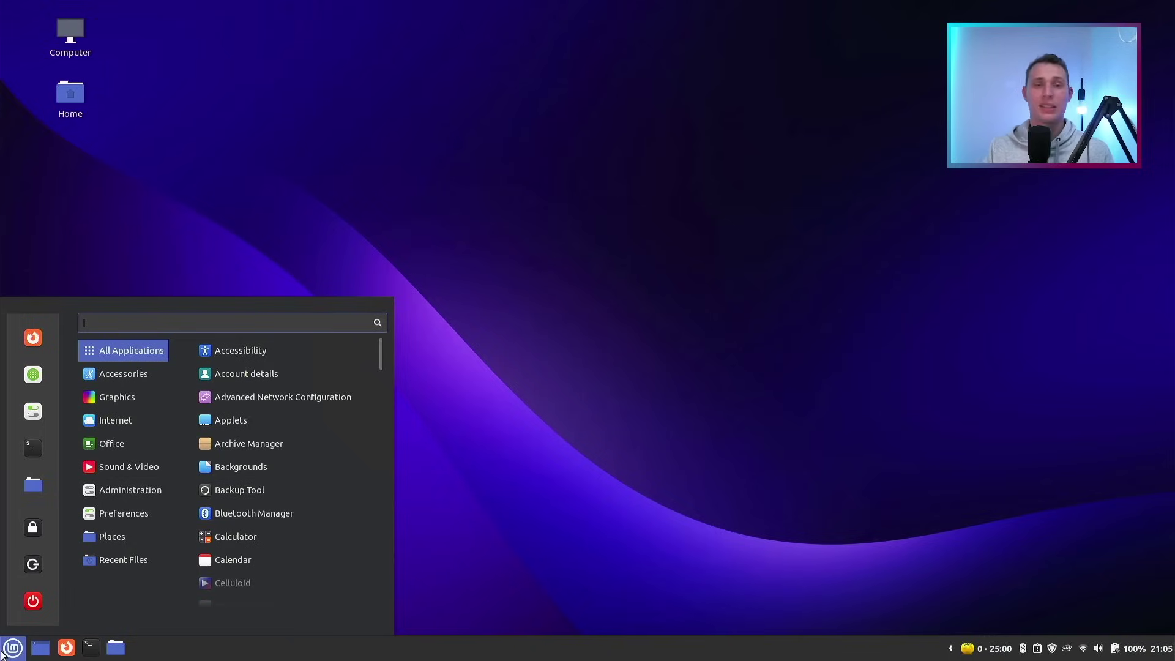
mouse_move(138, 413)
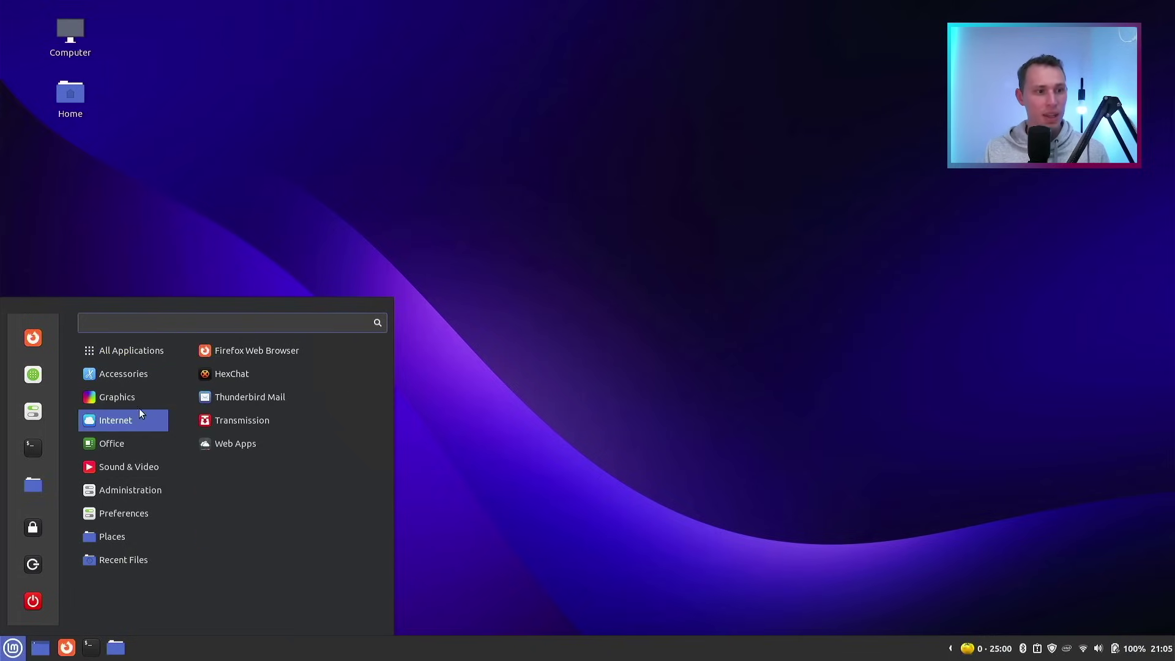
left_click(233, 445)
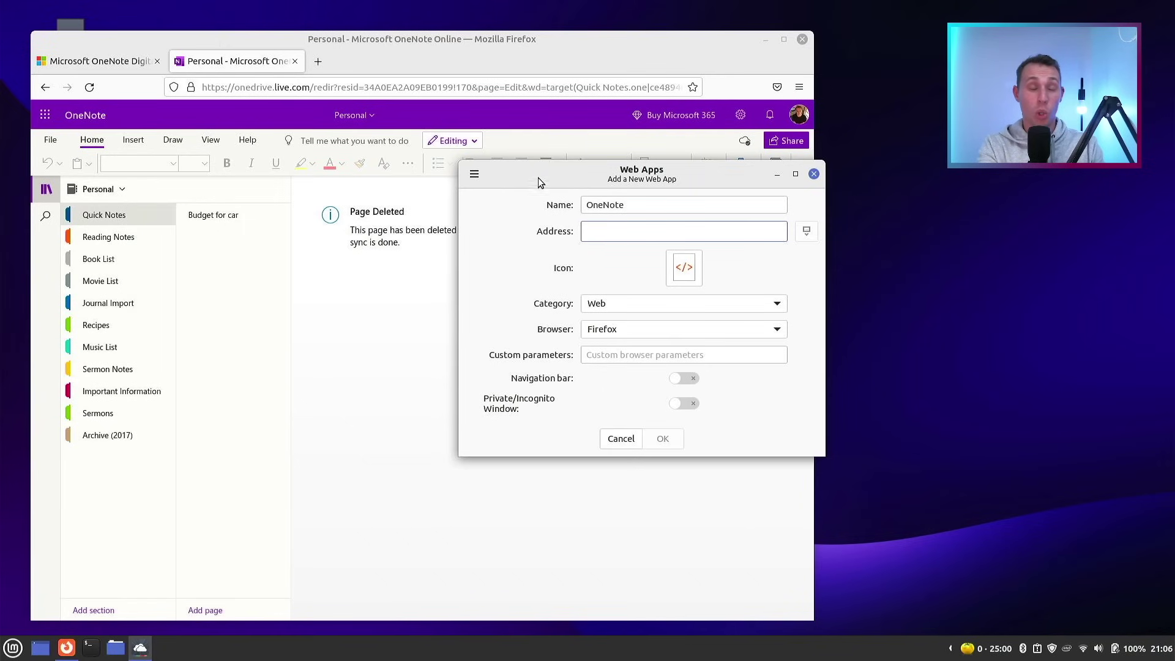
key("ctrl+v")
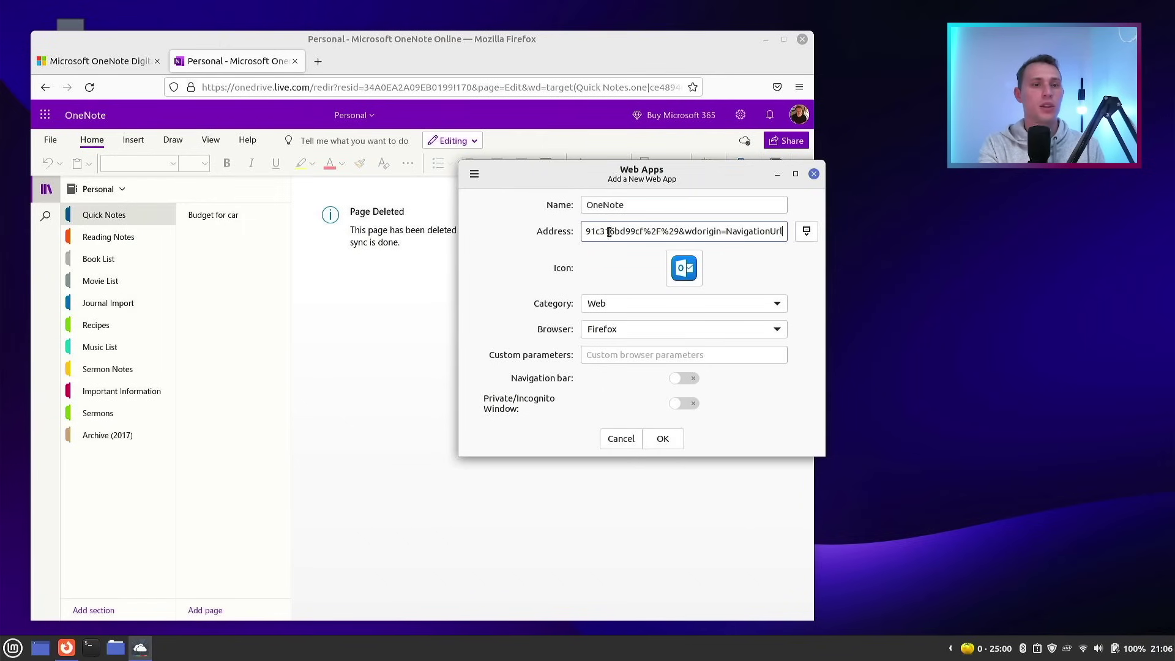
Give the OneNote web app the web-onenote icon, save it, and close both windows
left_click(698, 260)
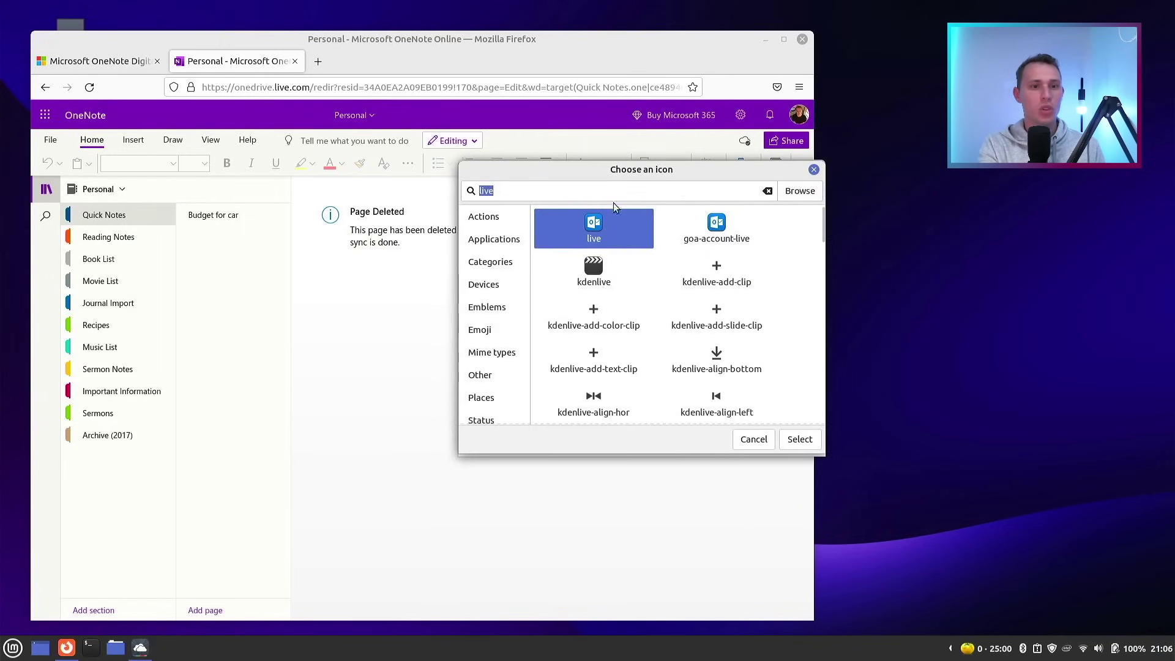
left_click(768, 191)
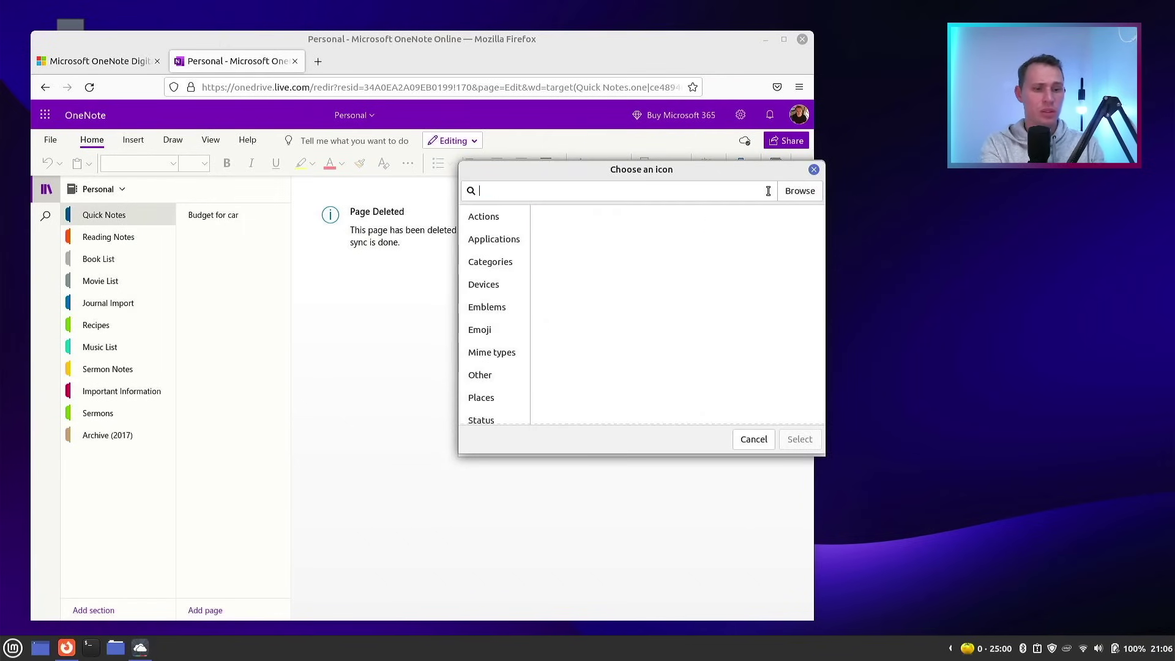
type("onenote")
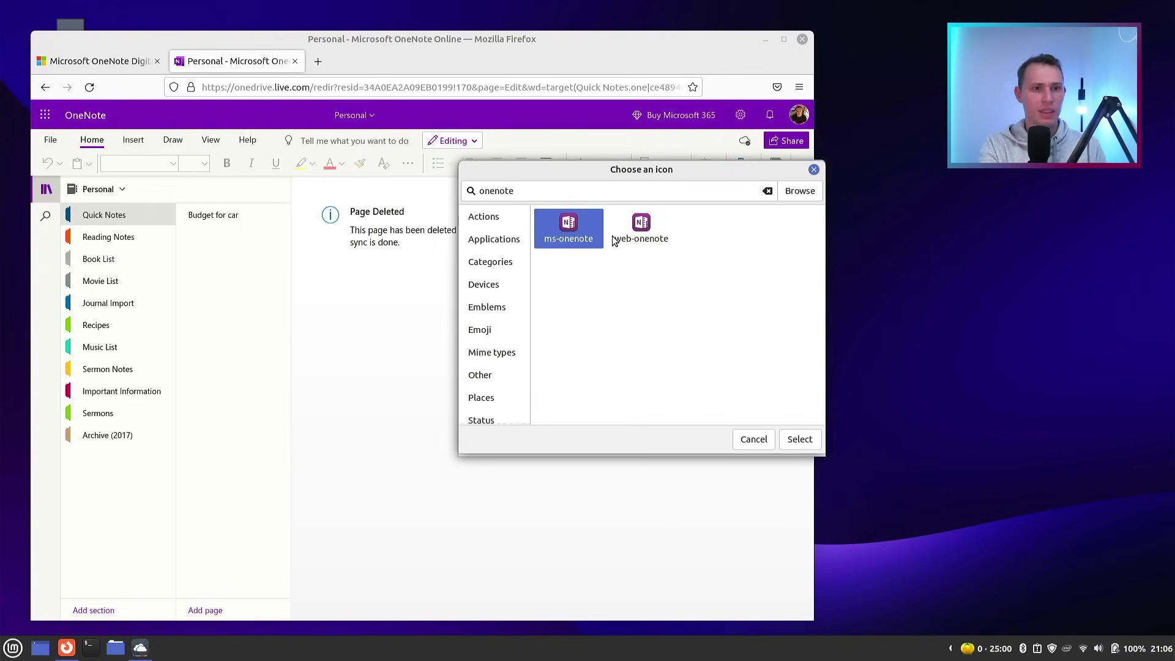
left_click(645, 237)
double_click(638, 232)
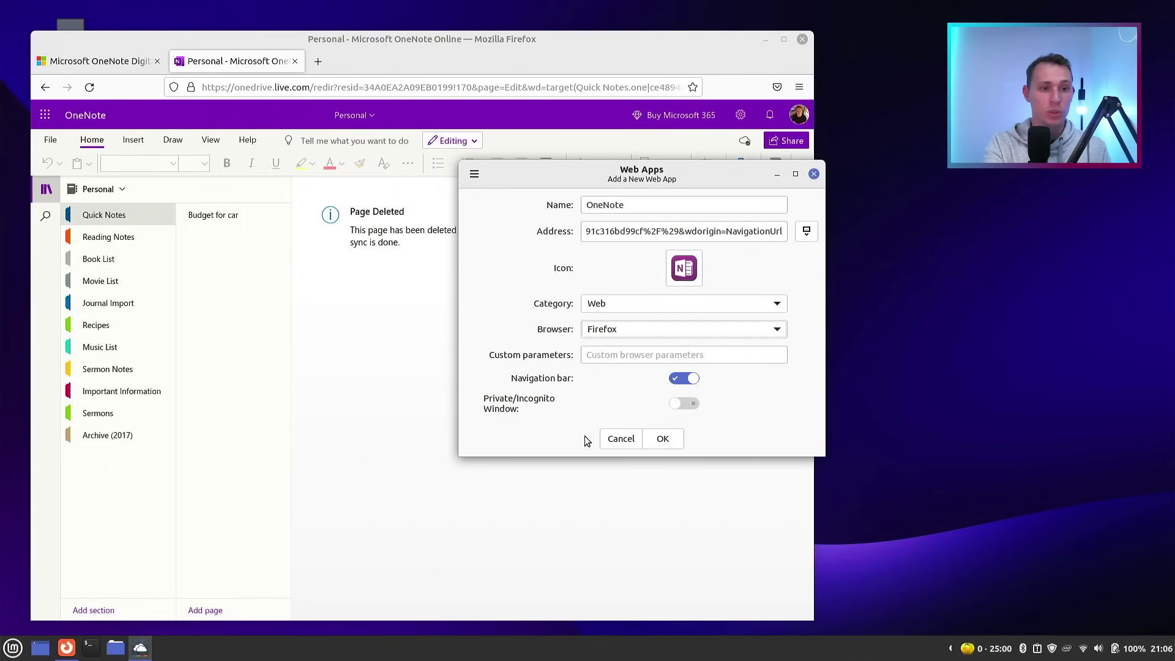
left_click(661, 445)
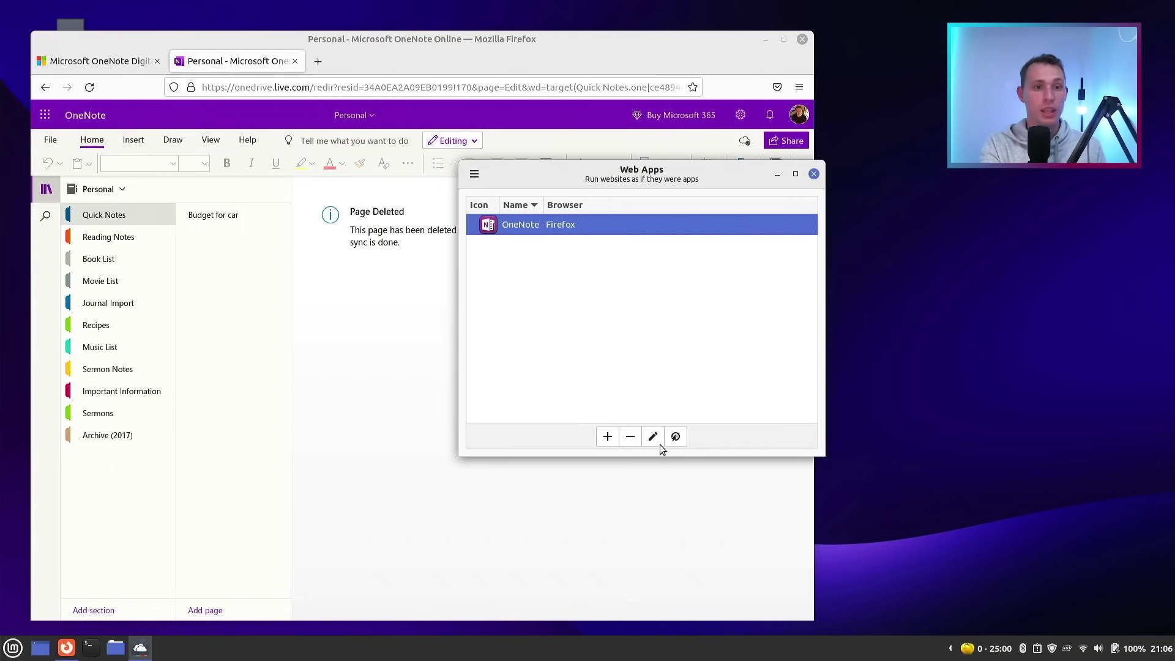
left_click(814, 174)
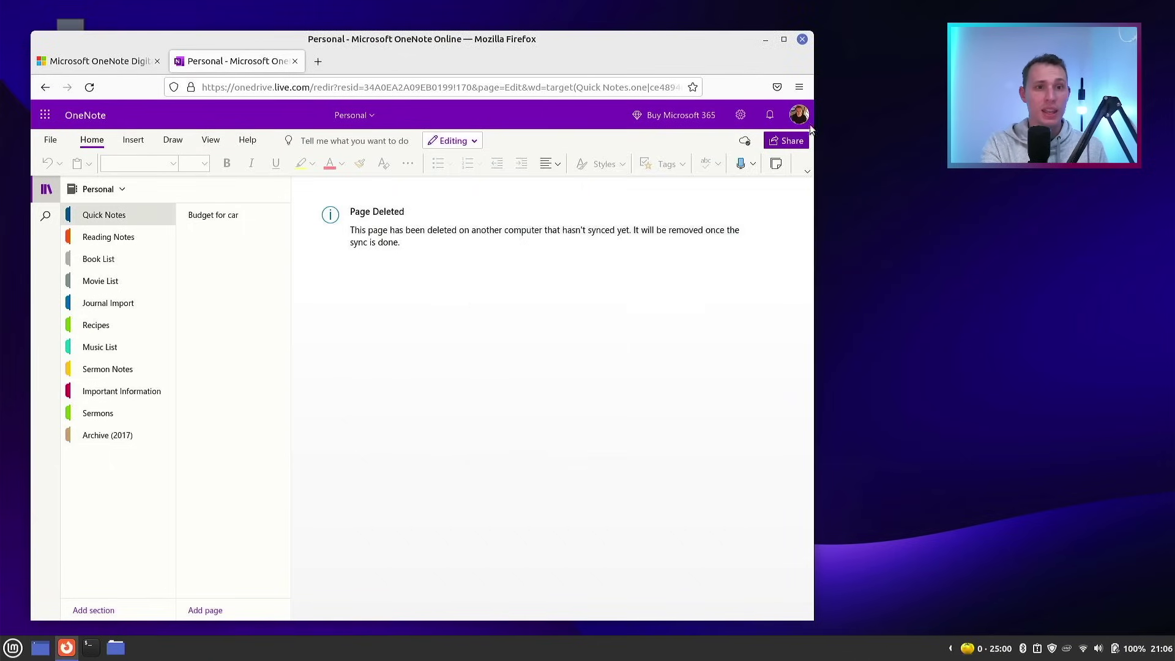
left_click(802, 39)
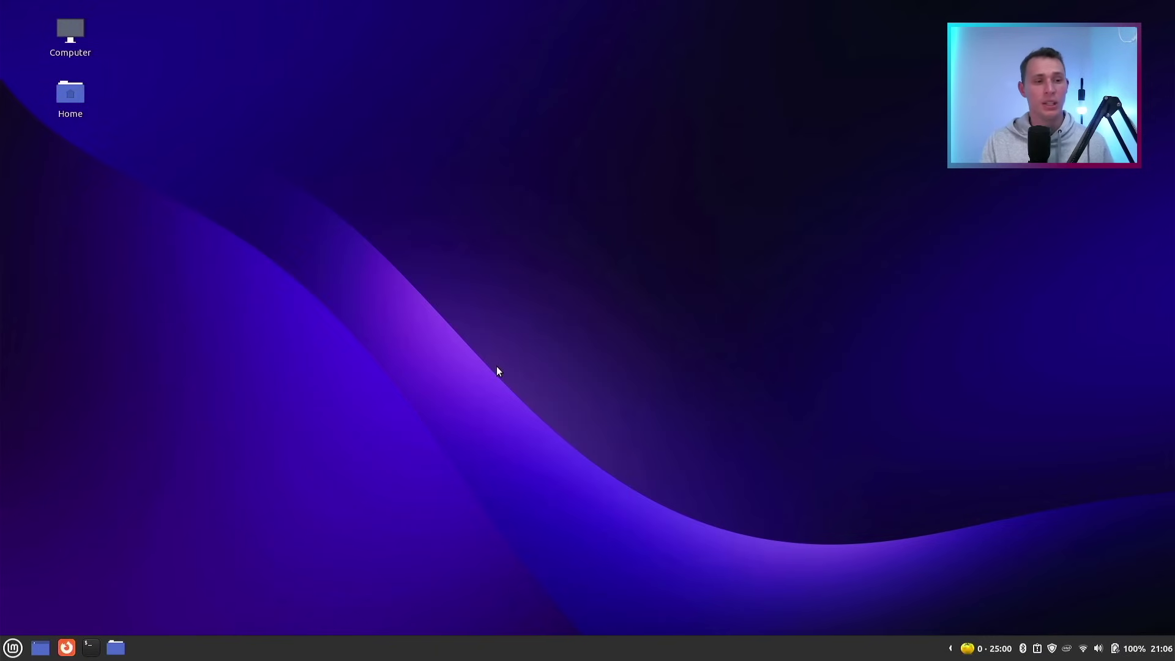
Launch Software Manager from the menu favourites
left_click(12, 648)
type("one")
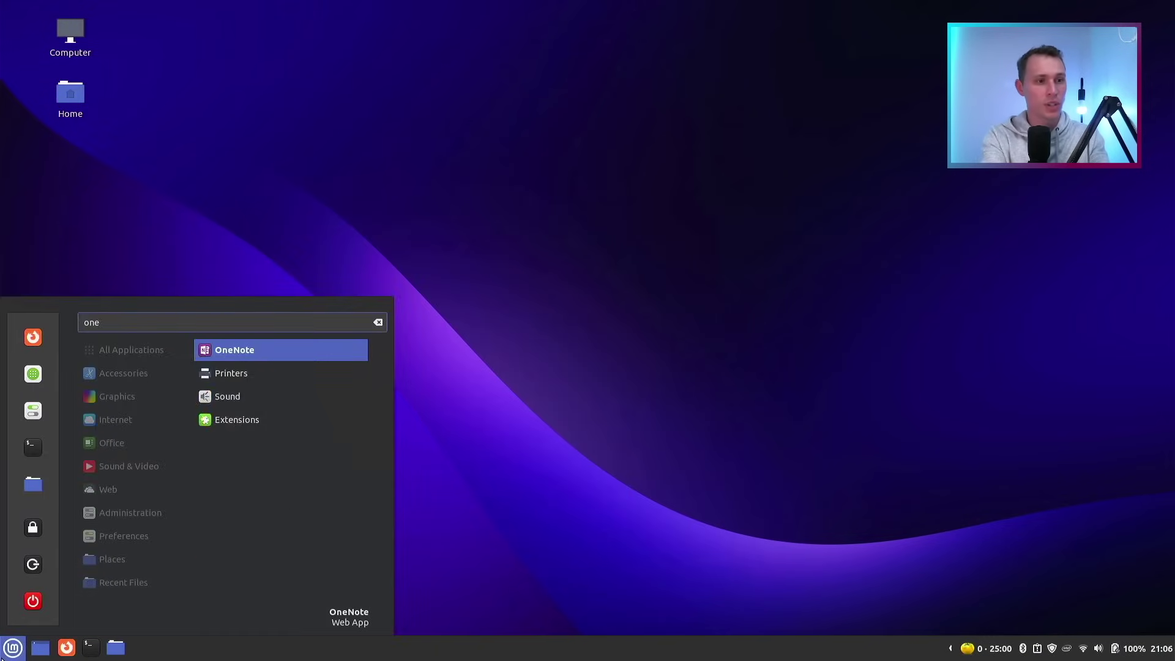
type("n")
key("BackSpace")
key("BackSpace")
key("BackSpace")
key("BackSpace")
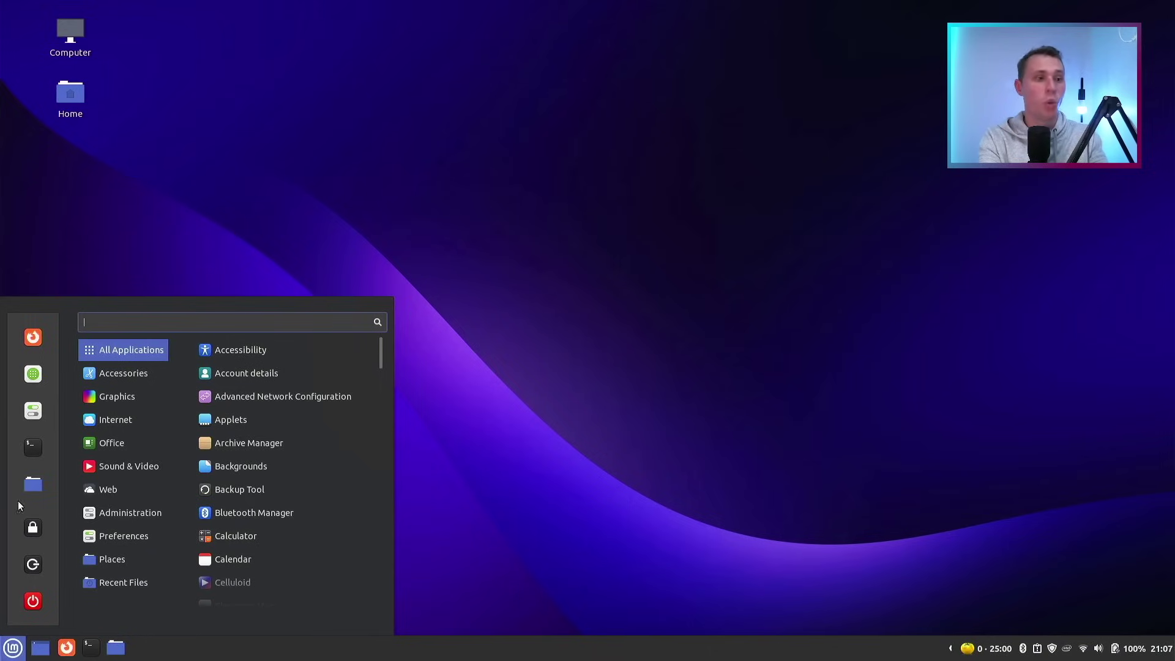
left_click(33, 374)
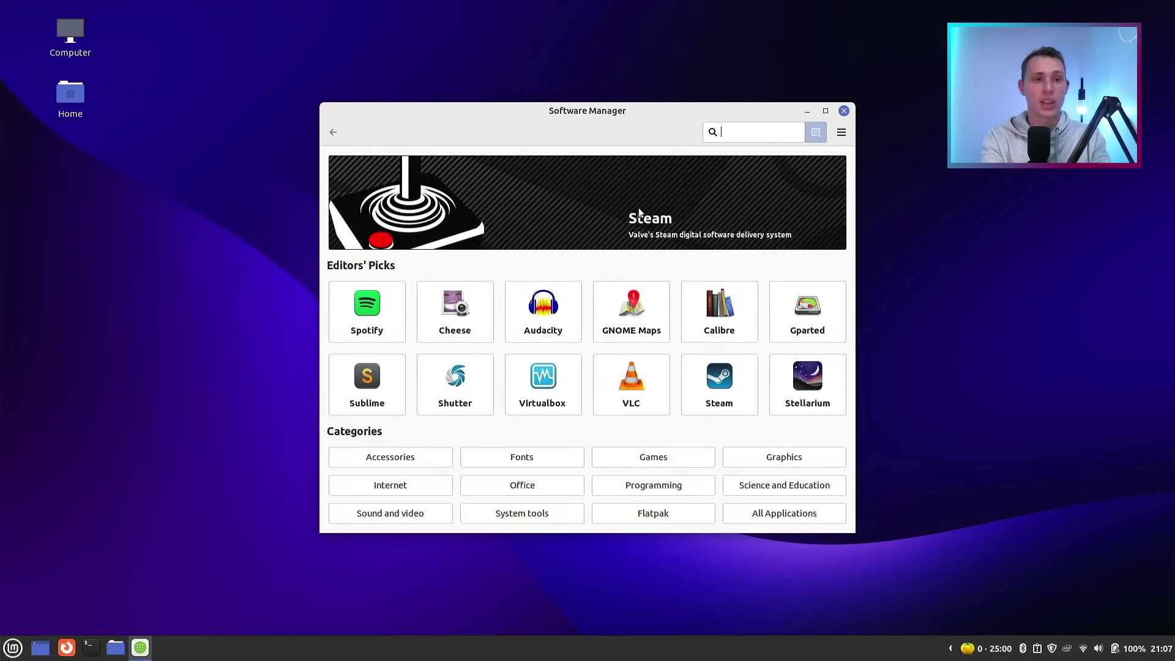
View the Steam package page, then return to the Software Manager home page
left_click(627, 223)
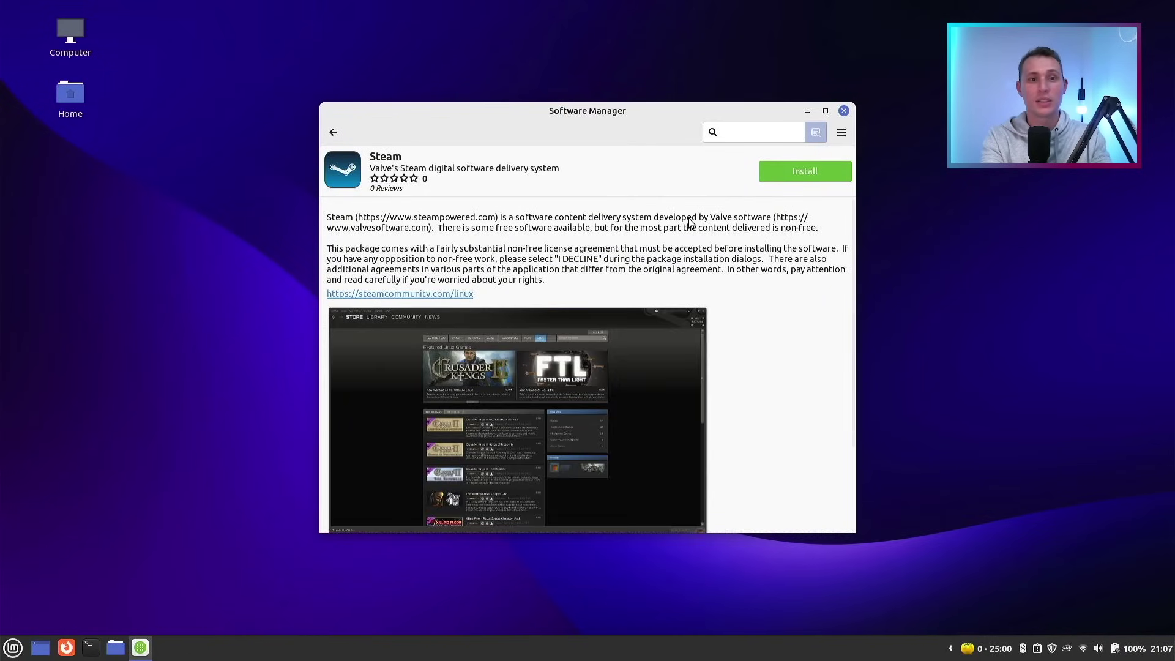
scroll(688, 218, "down", 5)
scroll(688, 218, "up", 5)
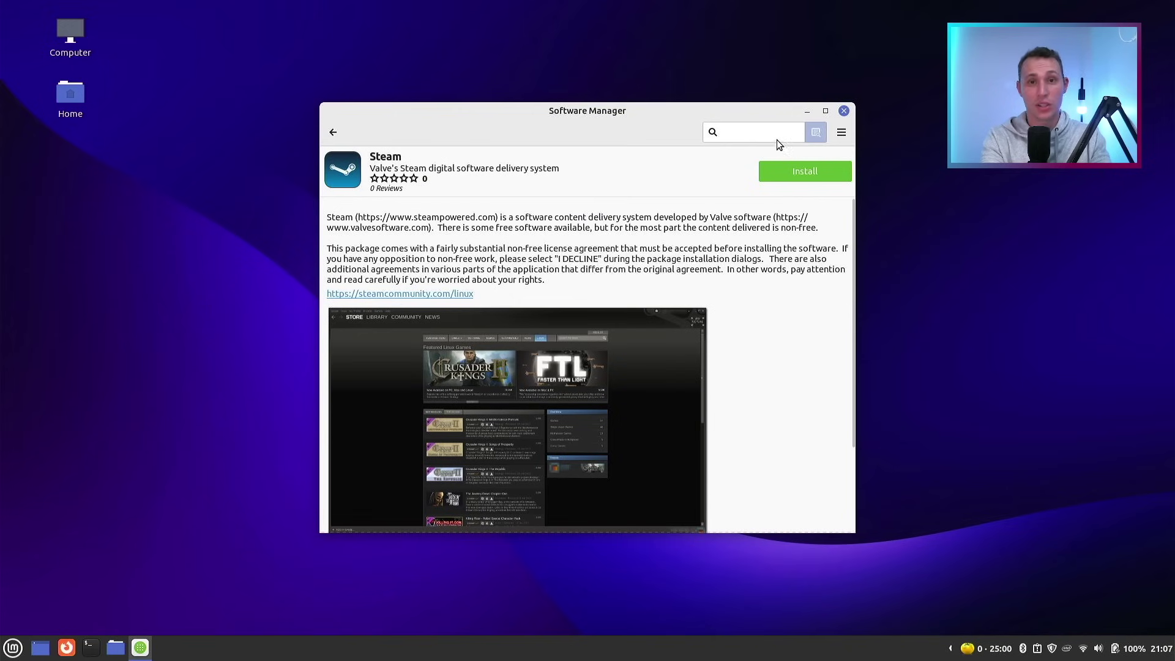
left_click(333, 133)
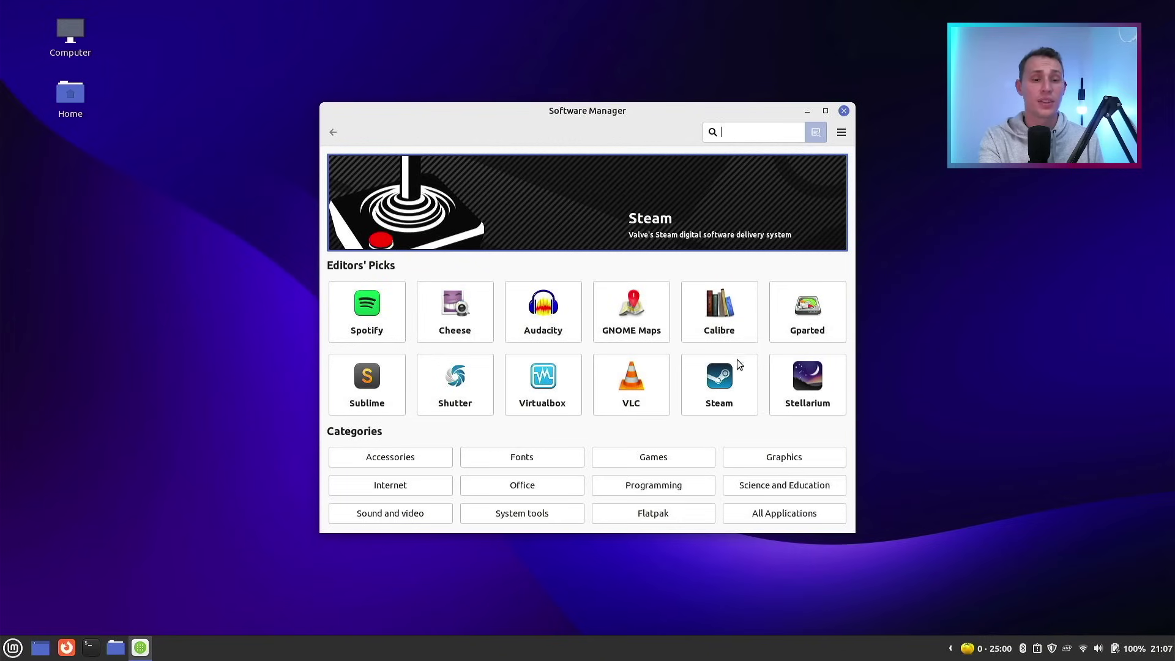
left_click(659, 518)
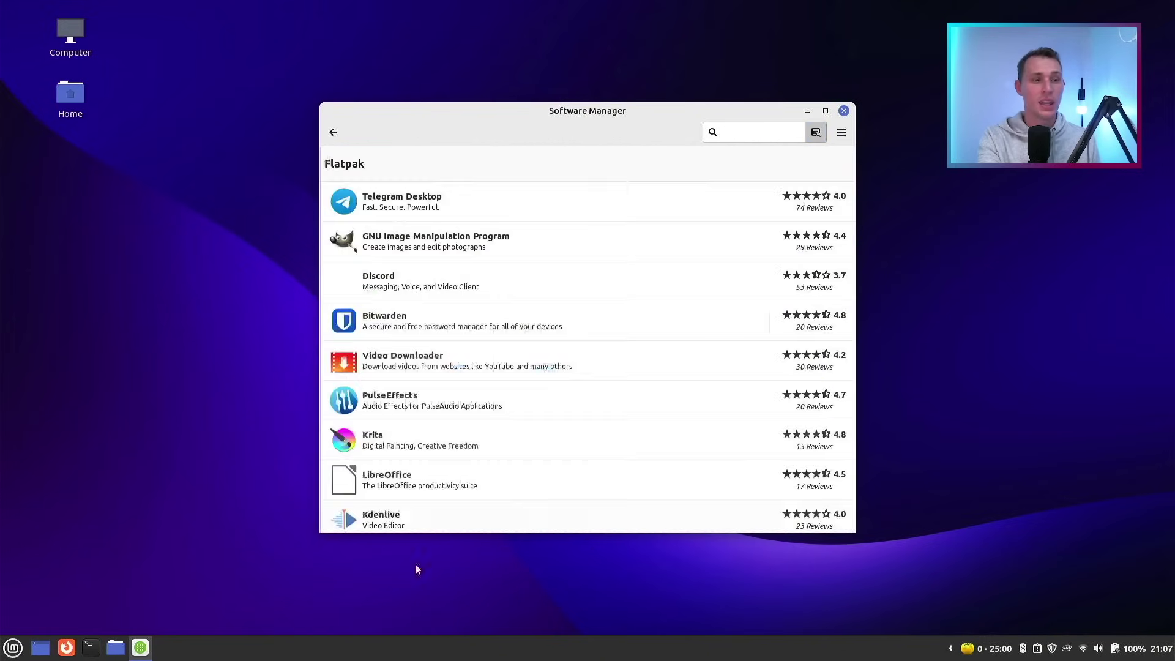
left_click(8, 652)
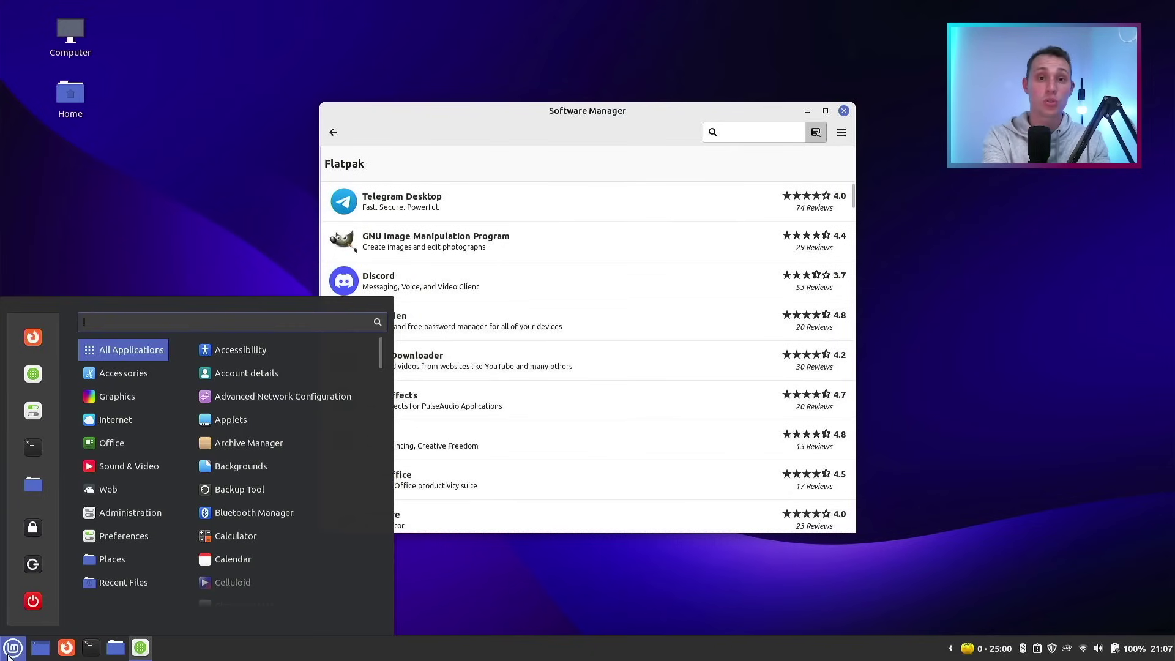
type("g")
key("BackSpace")
type("onli")
key("Return")
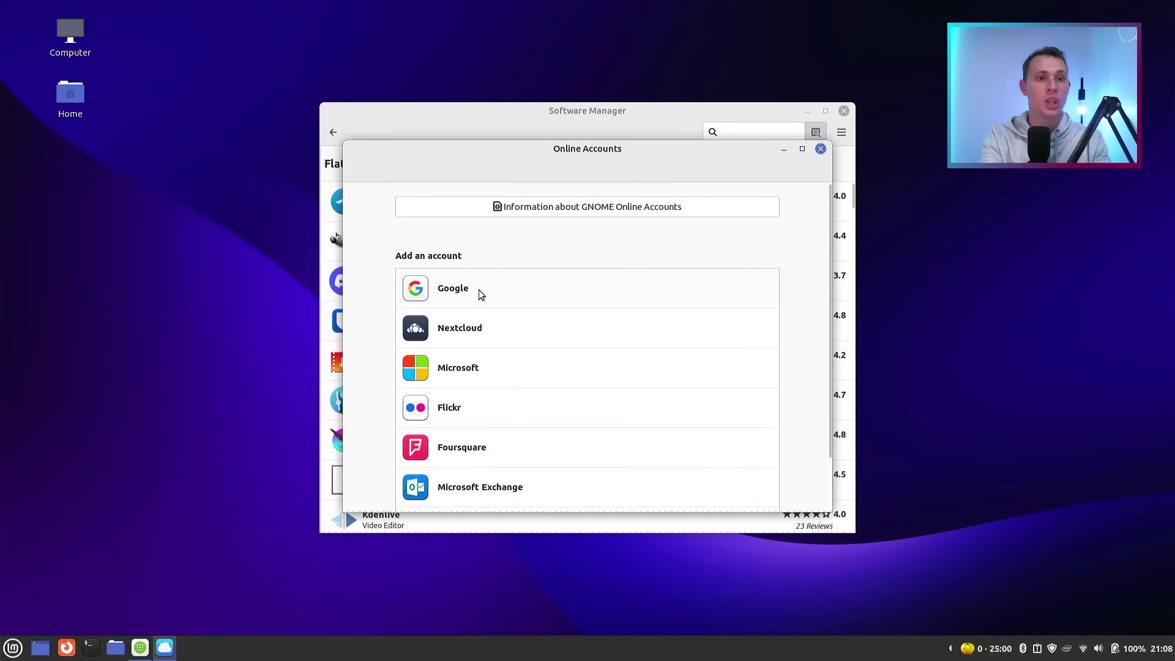
left_click(13, 648)
left_click(50, 422)
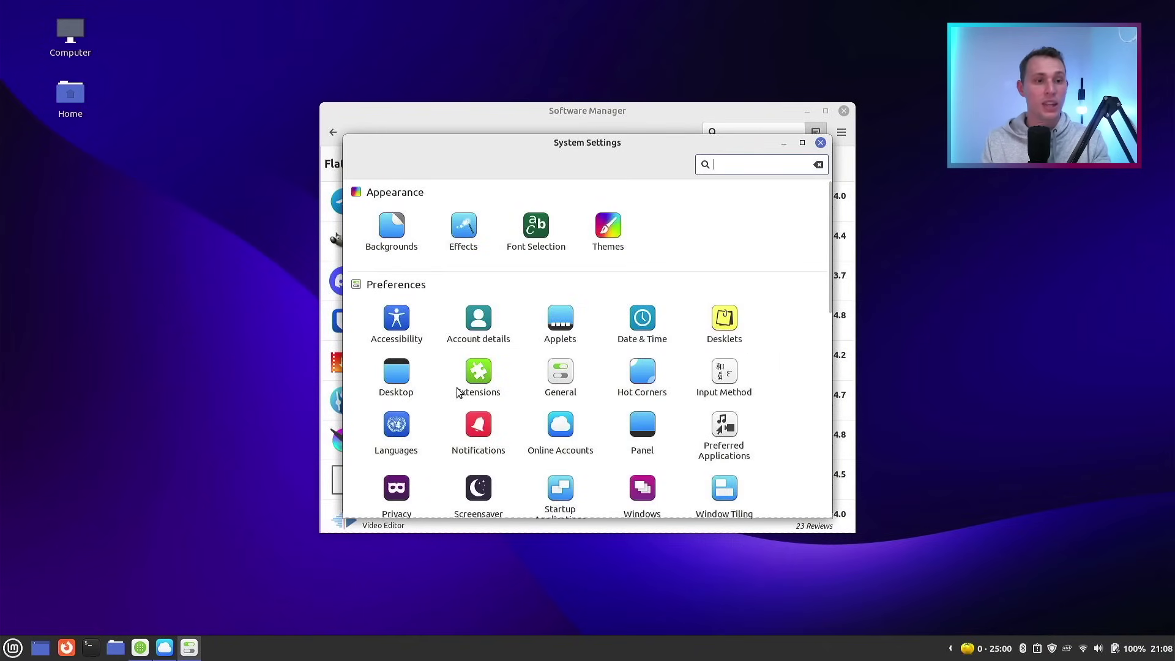
scroll(467, 451, "down", 1)
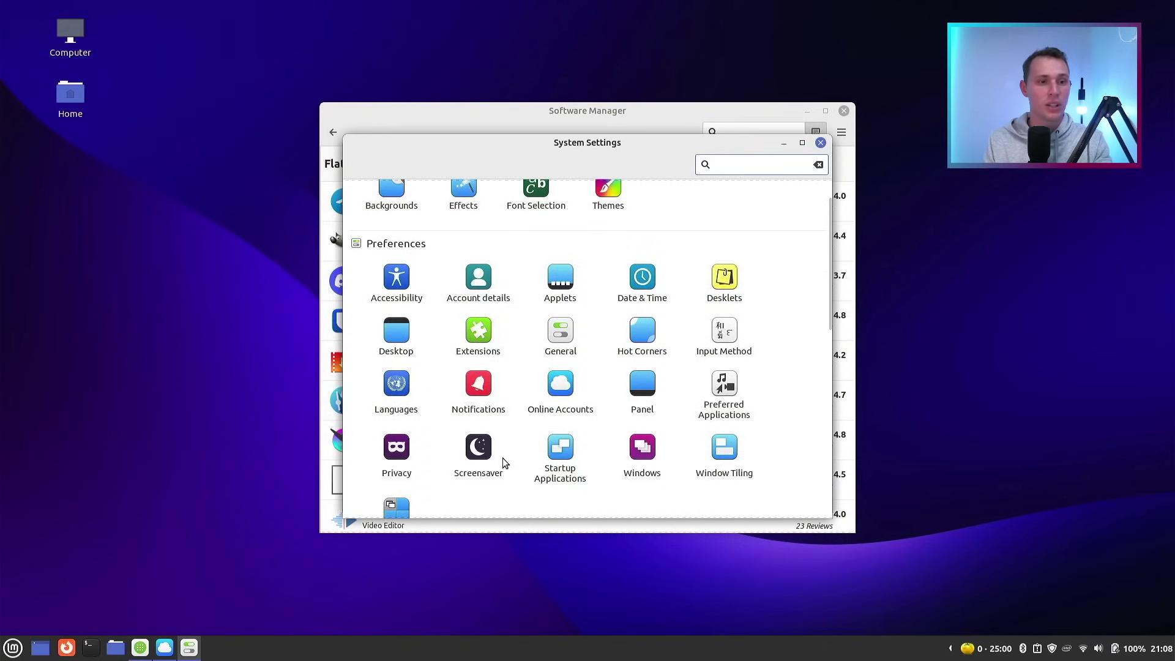
left_click(575, 396)
left_click(821, 143)
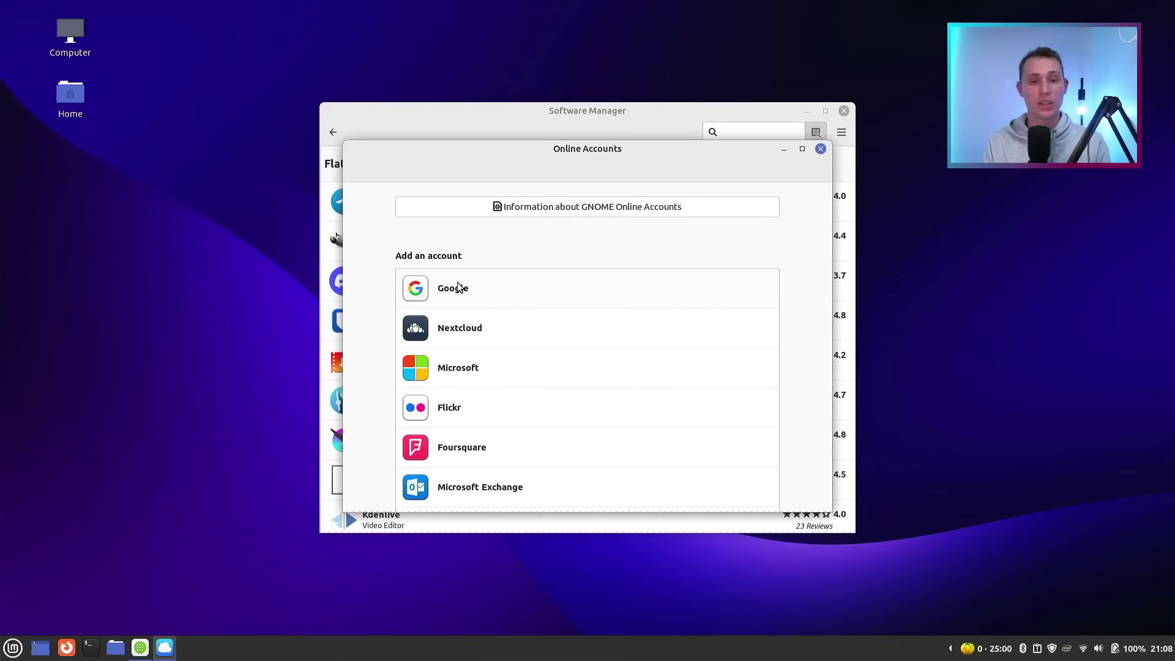
left_click(820, 150)
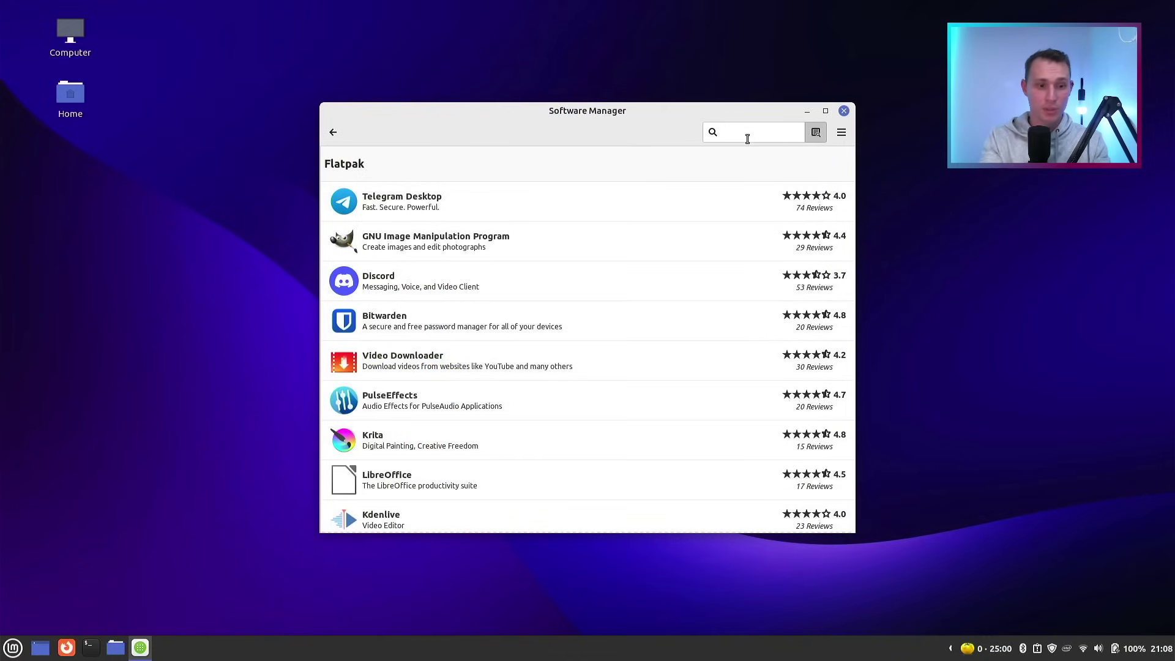
Search 'synology' and install Synology Drive, accepting the extra Flatpak runtimes
type("synology")
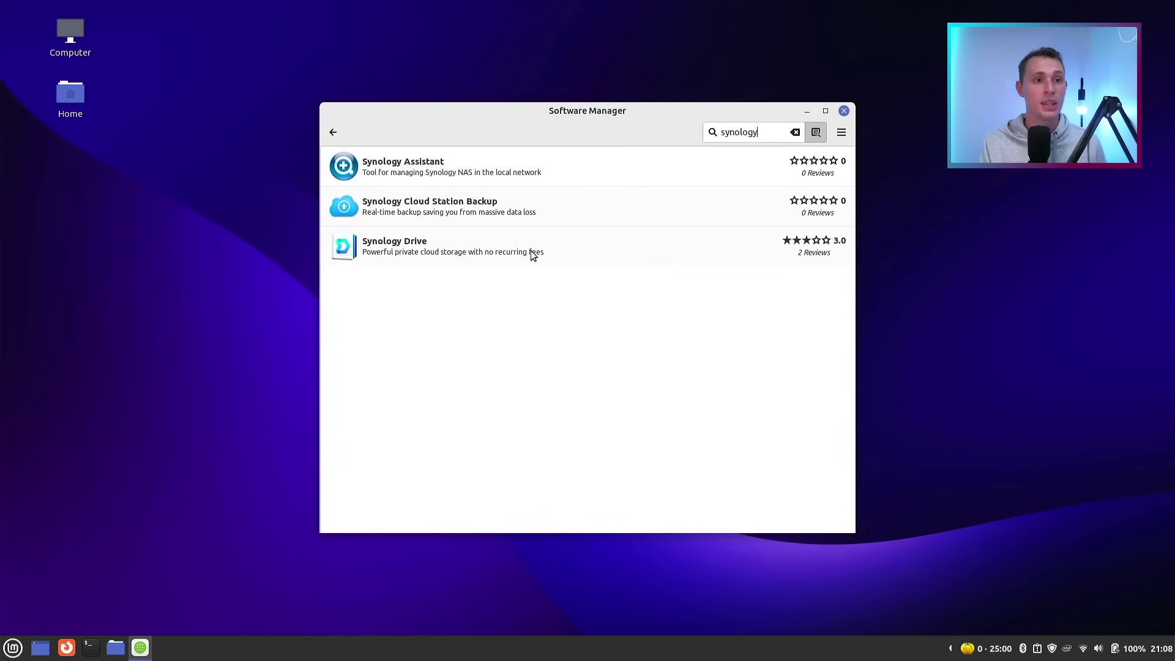
left_click(494, 235)
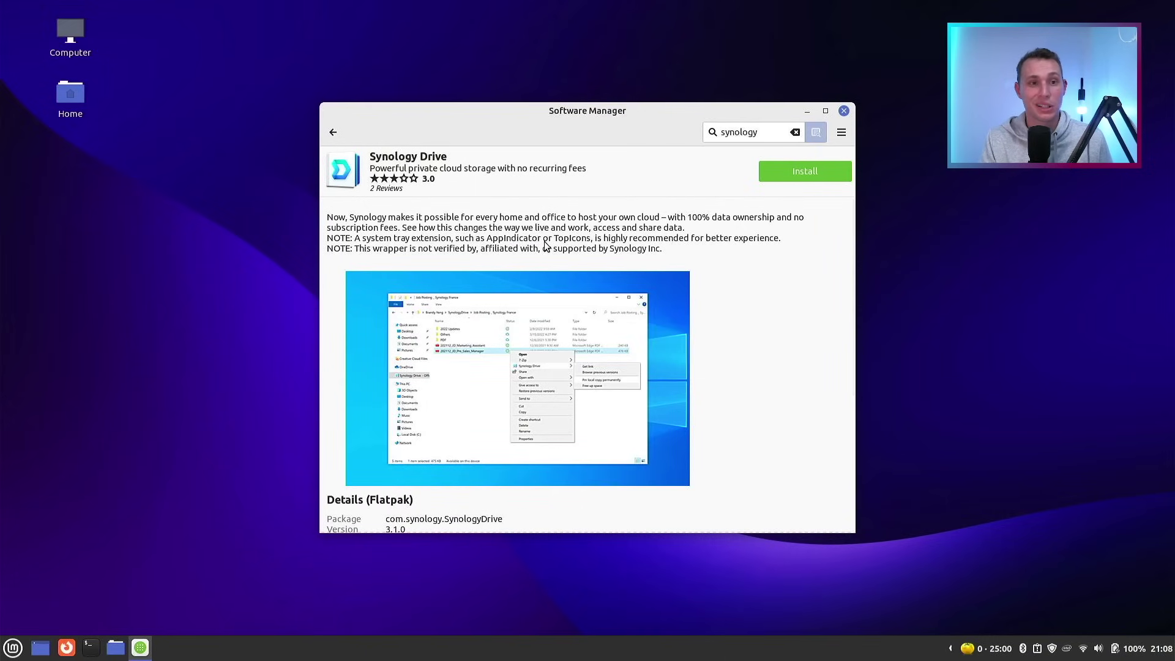
scroll(541, 251, "down", 5)
scroll(541, 251, "up", 5)
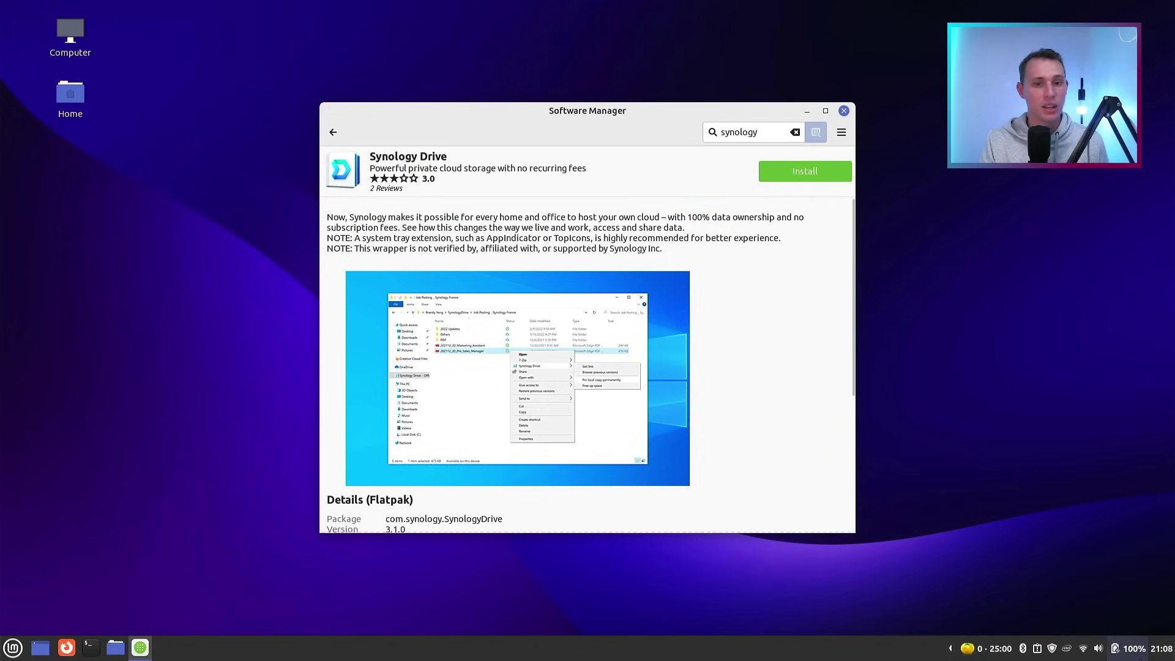
left_click(807, 167)
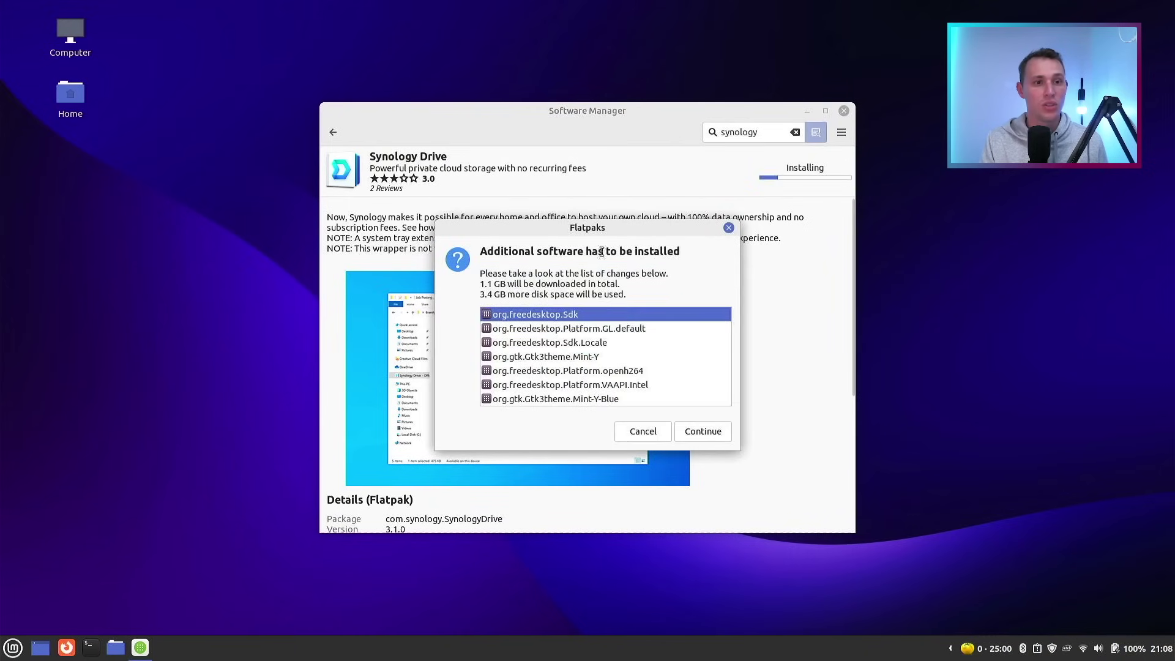
left_click(713, 430)
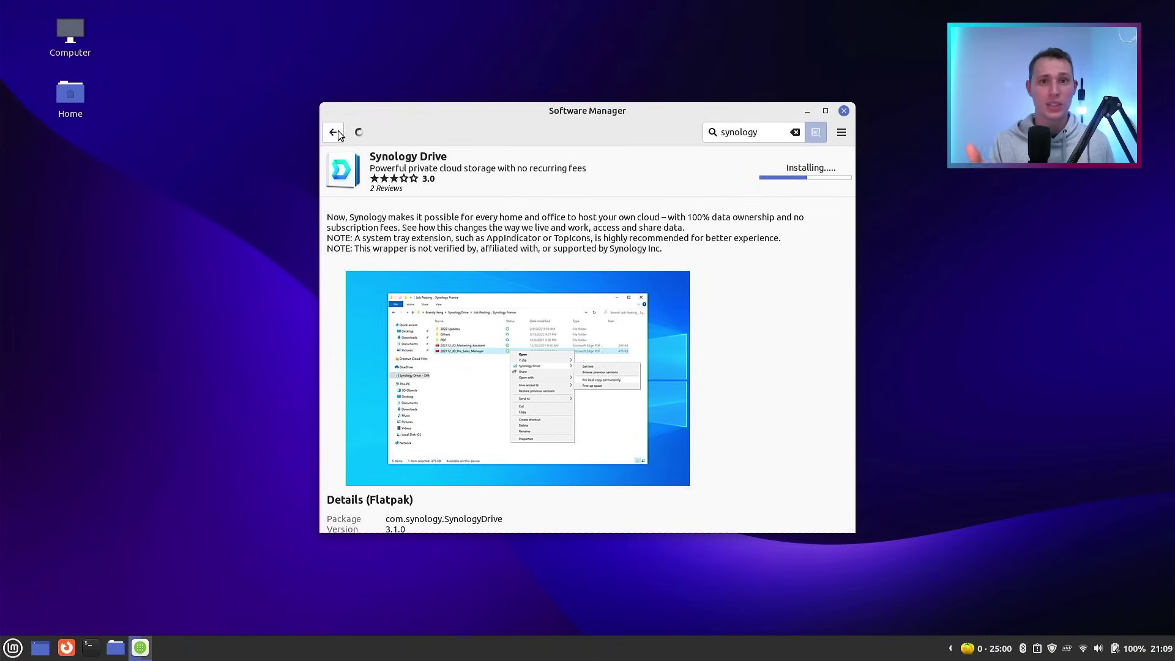
Return to the home page and browse the Flatpak category
left_click(334, 133)
left_click(333, 132)
left_click(659, 520)
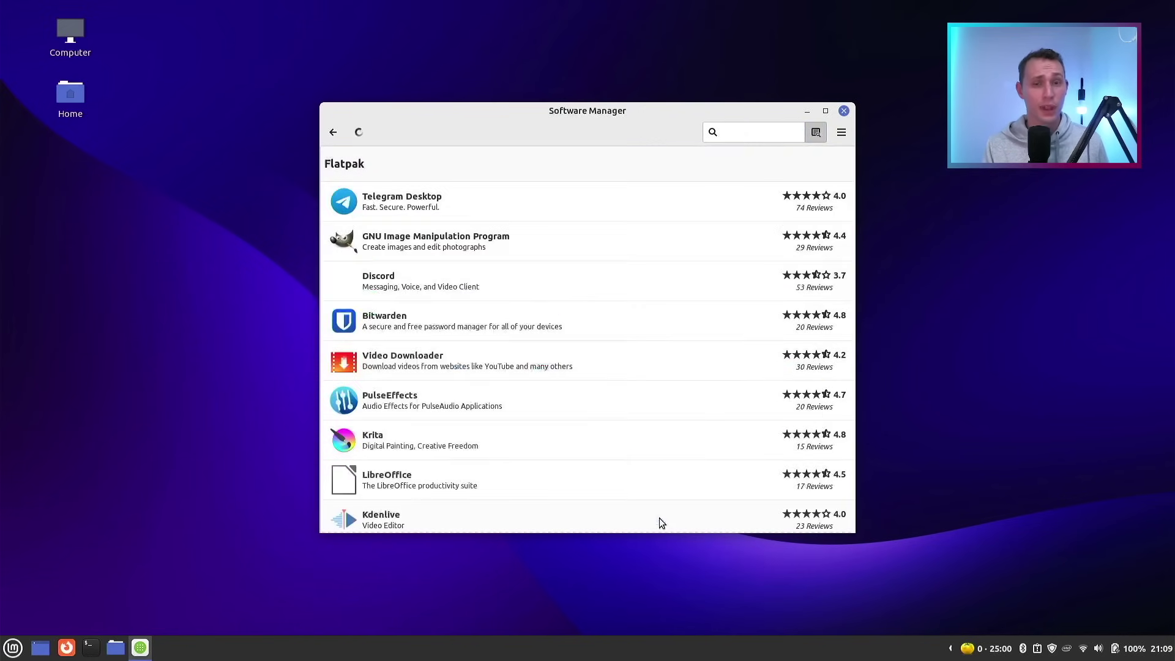
scroll(598, 326, "down", 3)
scroll(598, 326, "up", 3)
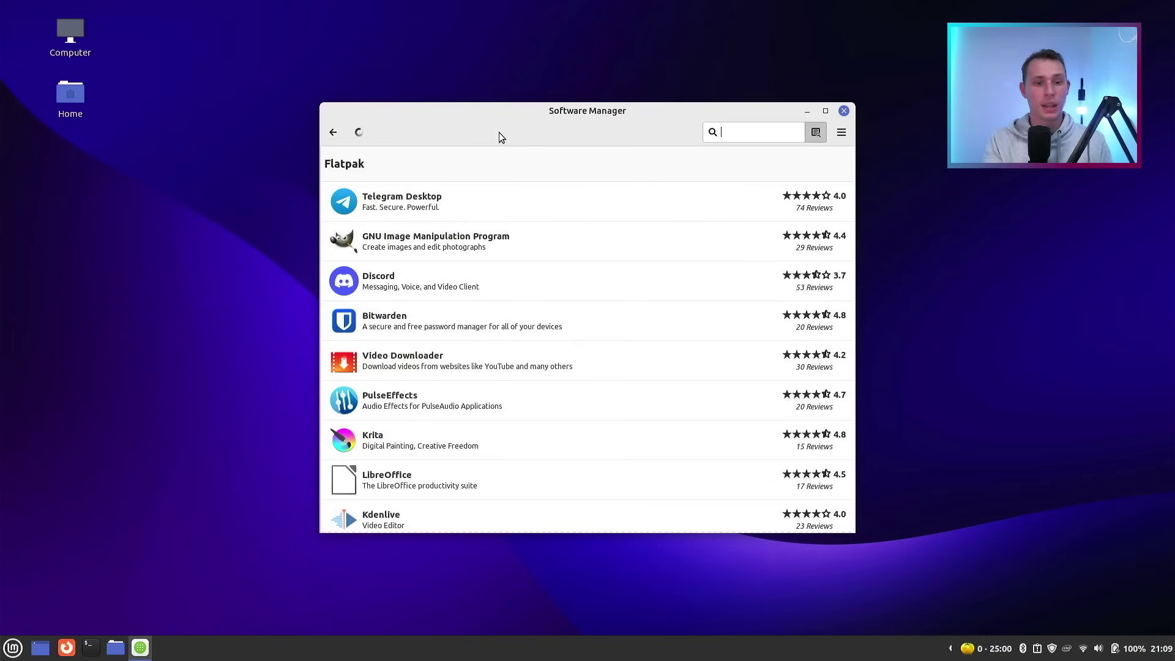
Search for ownCloud and then 'nextcloud' clients, return home, and minimize Software Manager
type("owncl")
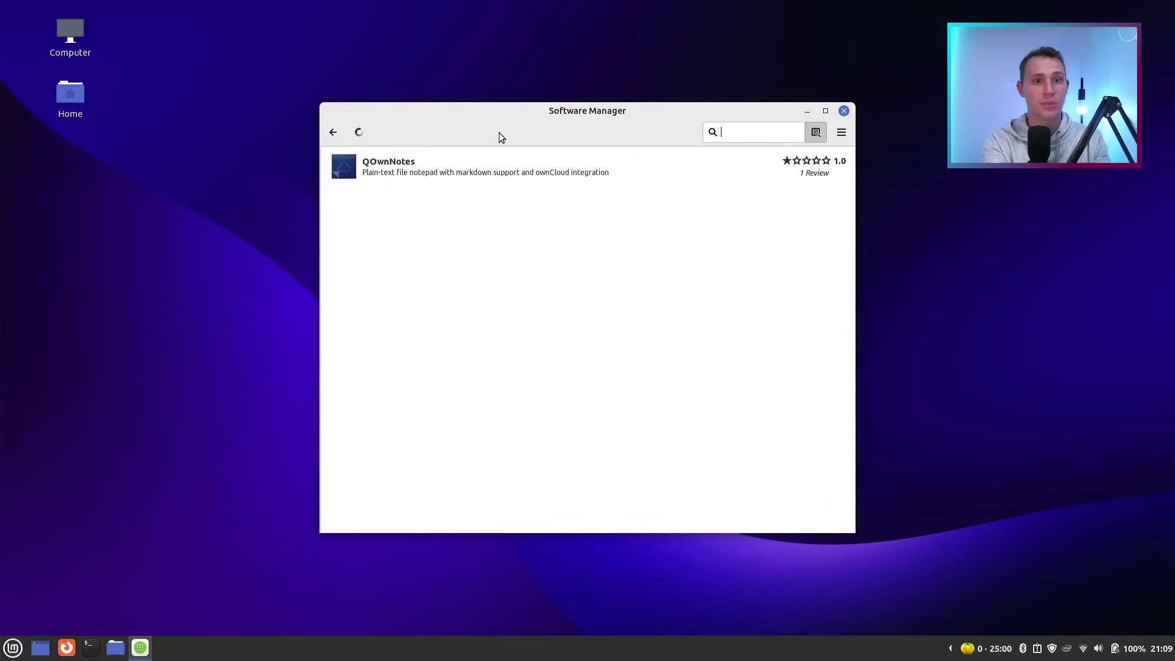
key("BackSpace")
key("BackSpace")
key("BackSpace")
key("BackSpace")
key("BackSpace")
type("nextcloud")
scroll(520, 369, "down", 1)
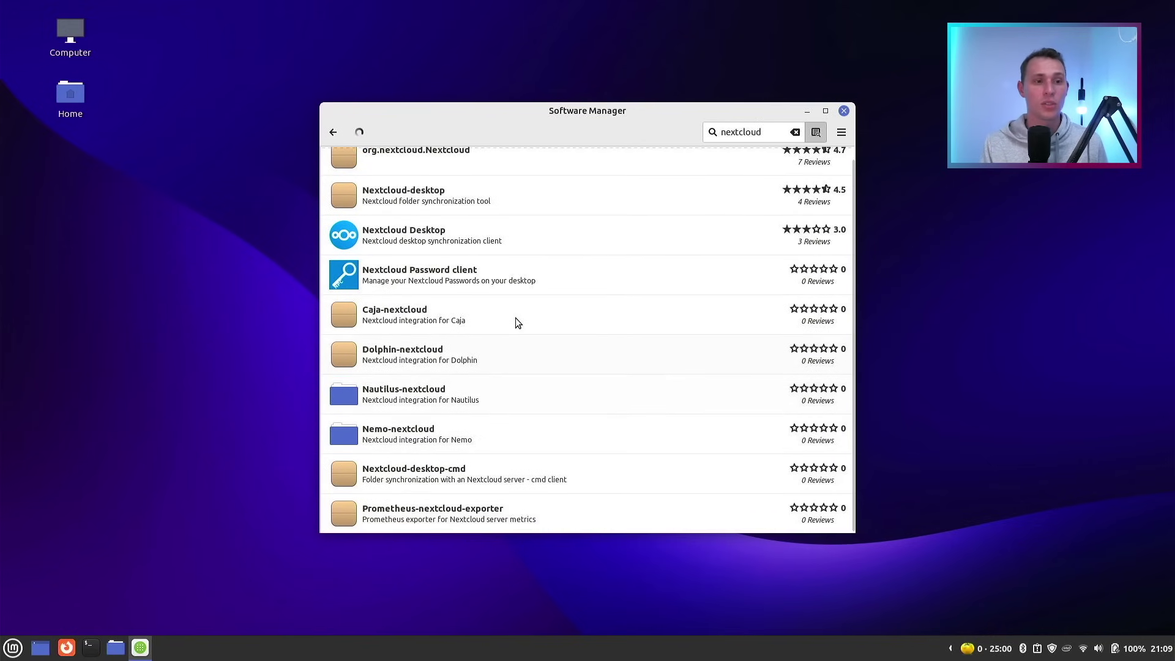
scroll(671, 439, "up", 1)
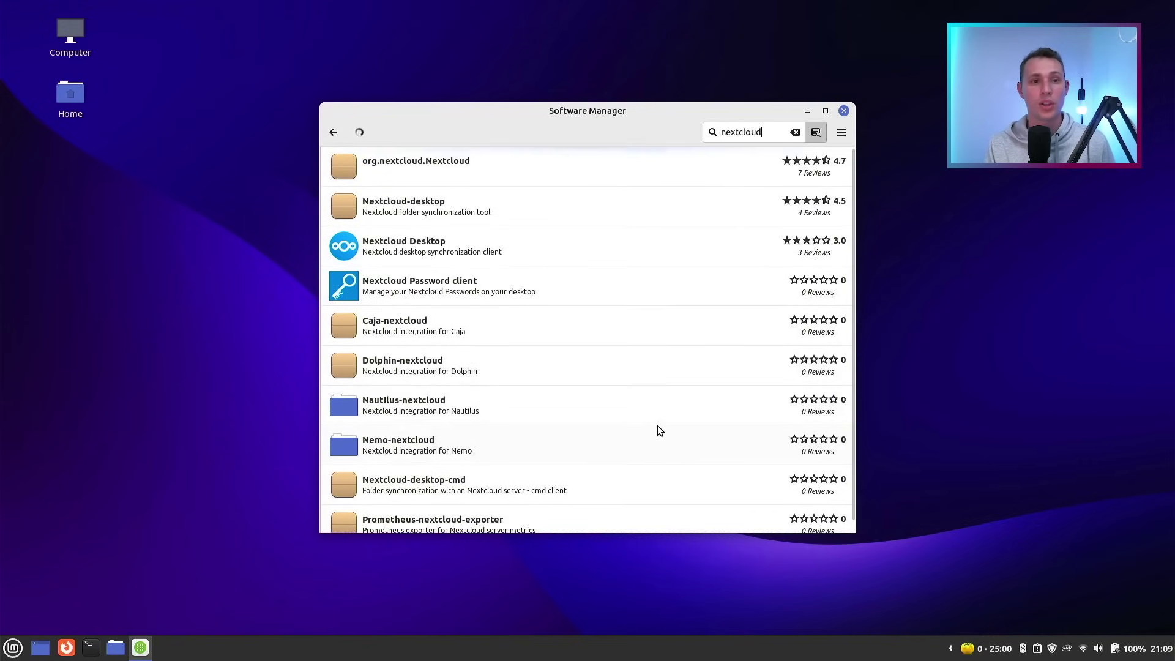
left_click(336, 132)
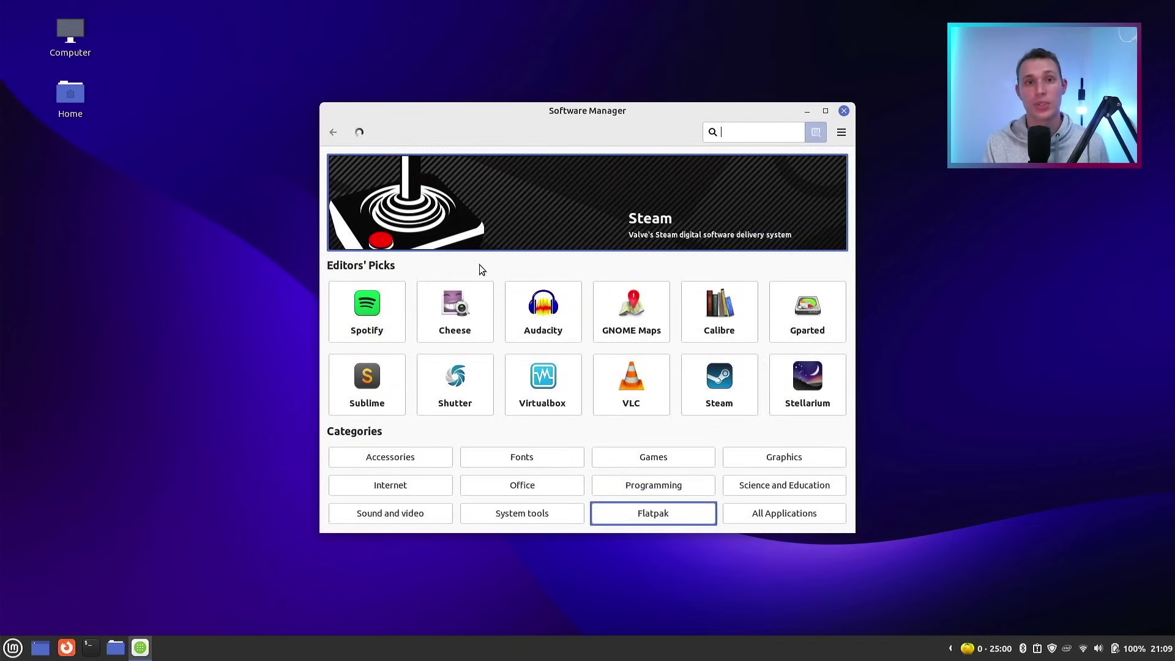
left_click(807, 111)
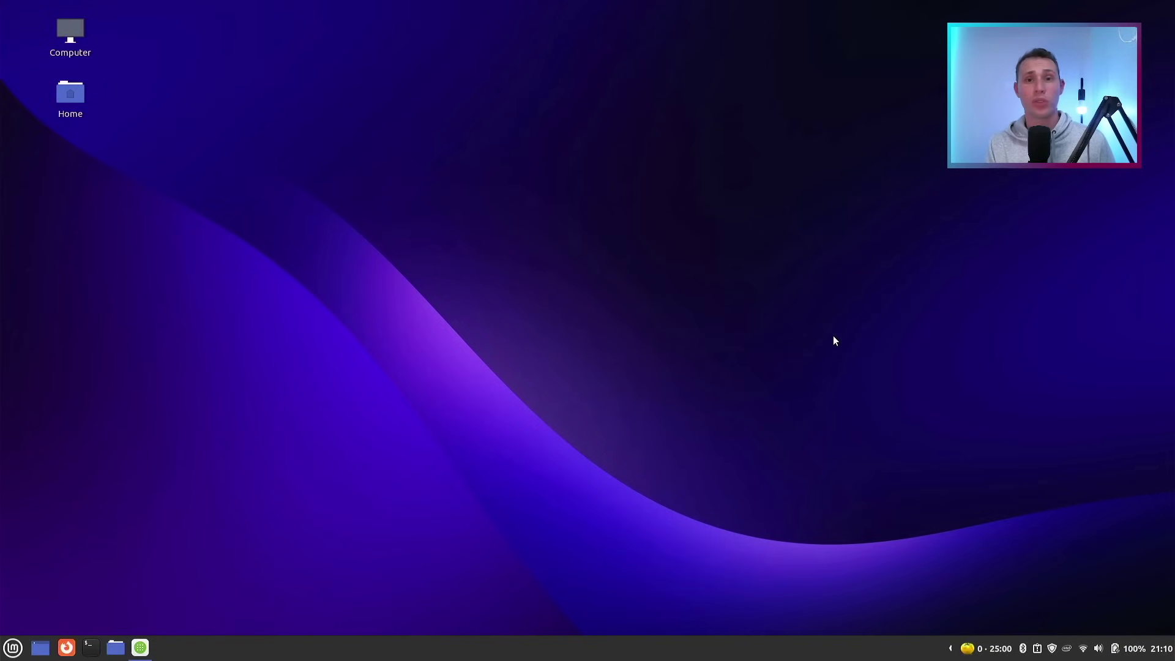
left_click(8, 639)
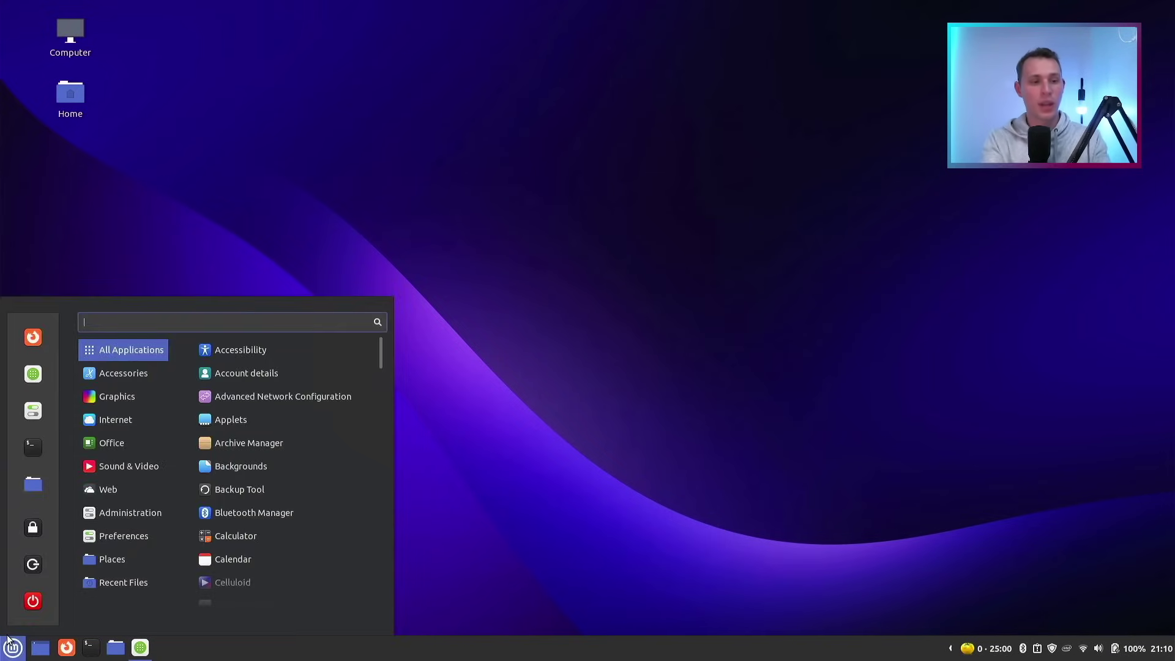
type("time")
key("Return")
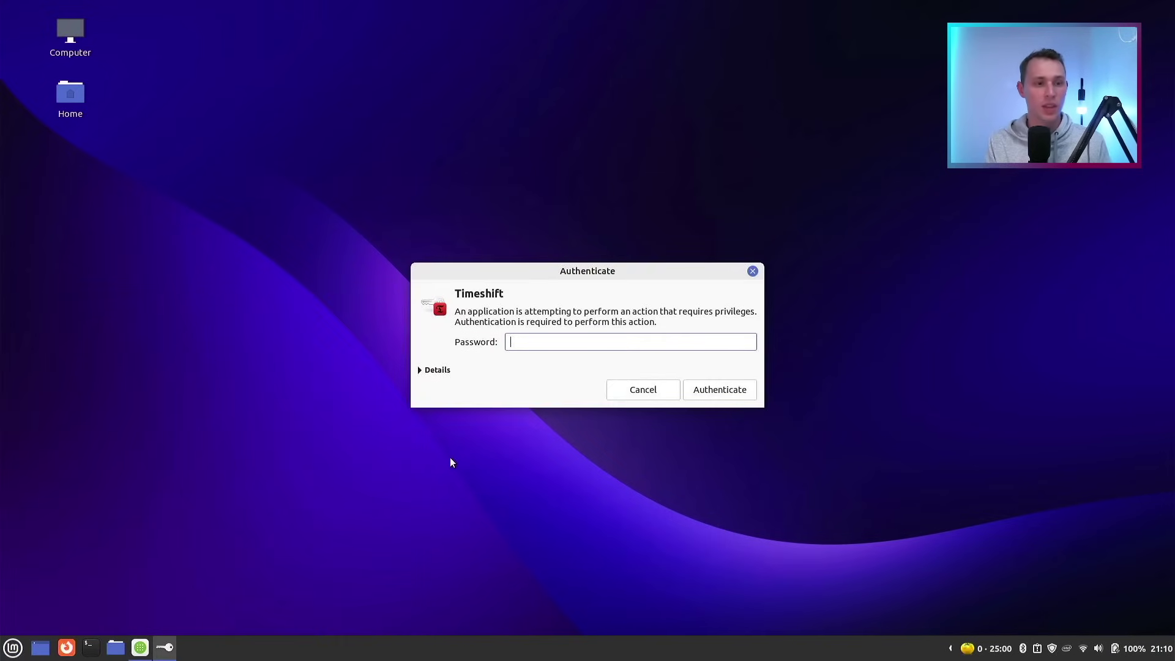
key("Return")
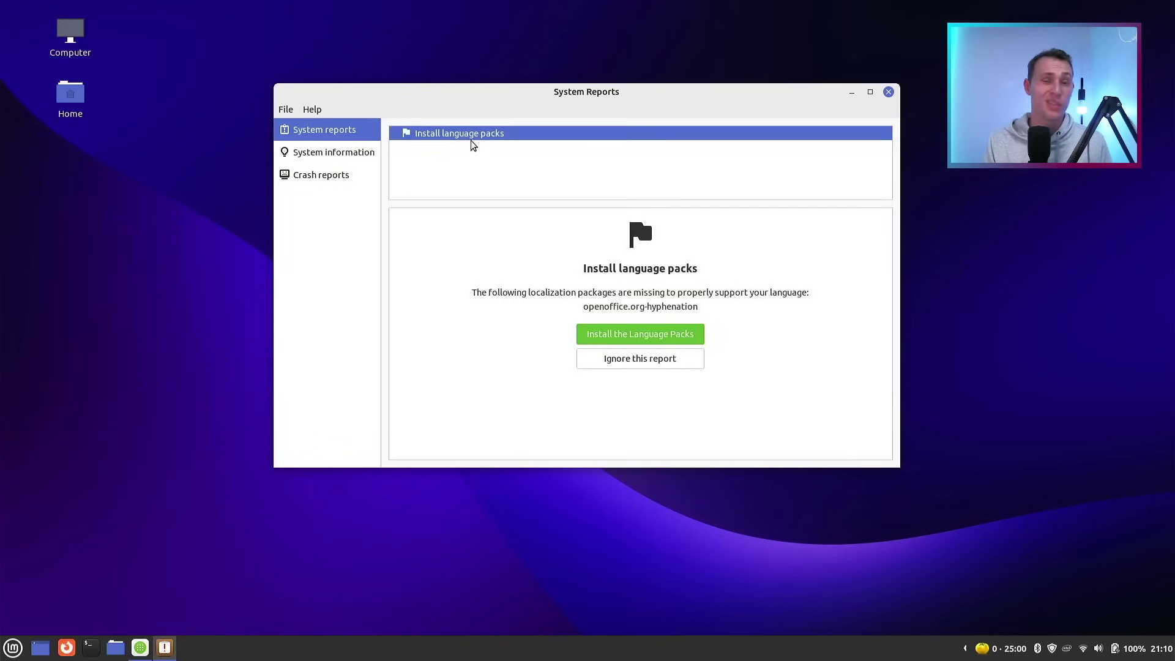
left_click(888, 93)
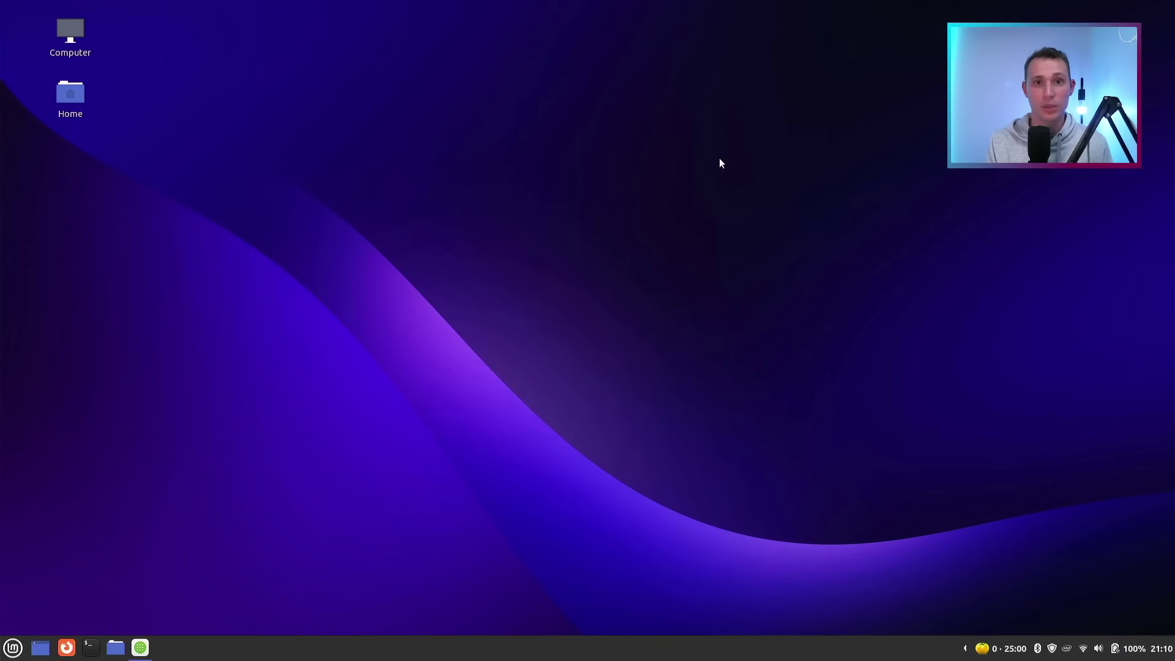
Open the Online Accounts page in System Settings
key("super")
left_click(27, 413)
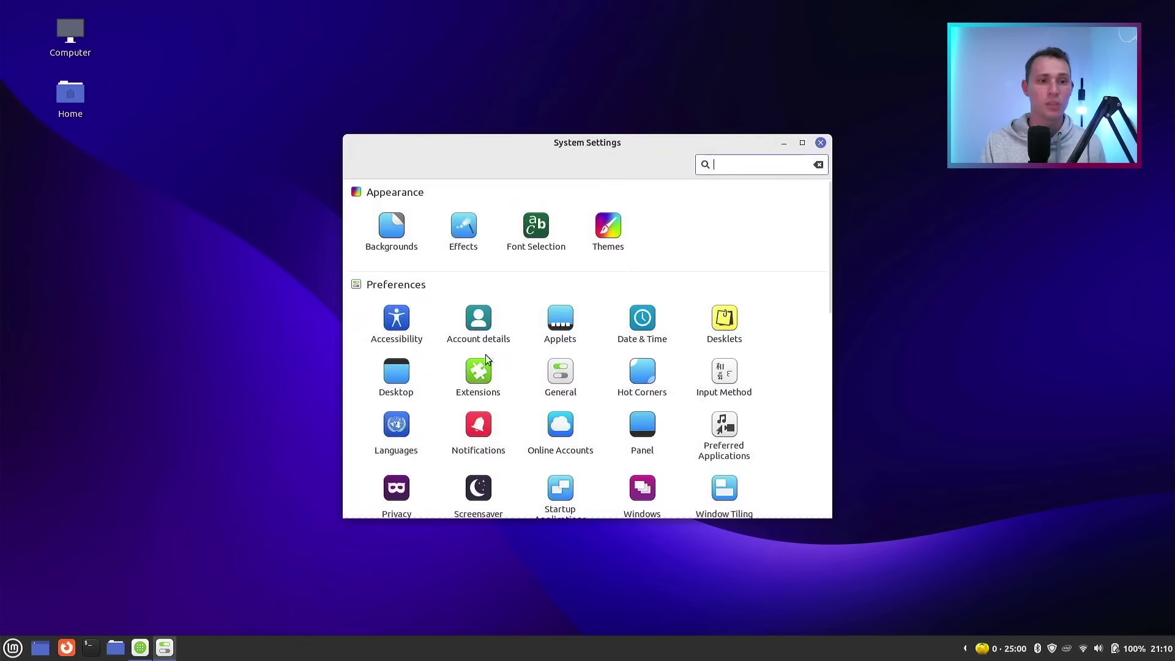
left_click(567, 426)
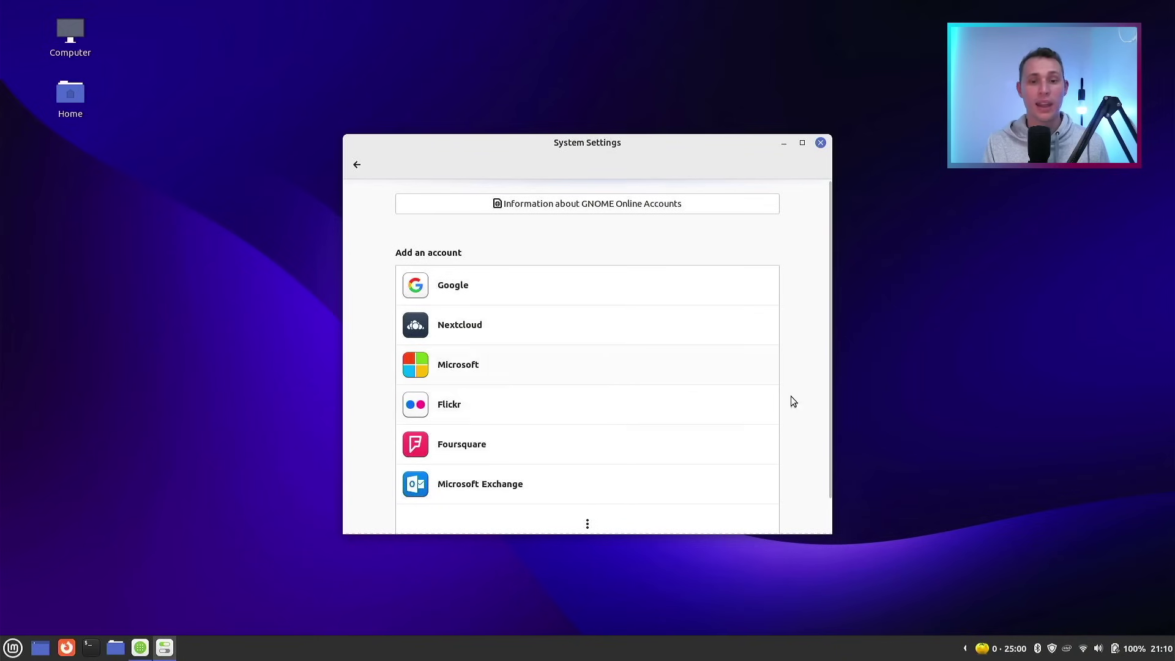
Check the battery status and today's calendar from the panel
left_click(1138, 655)
left_click(1139, 655)
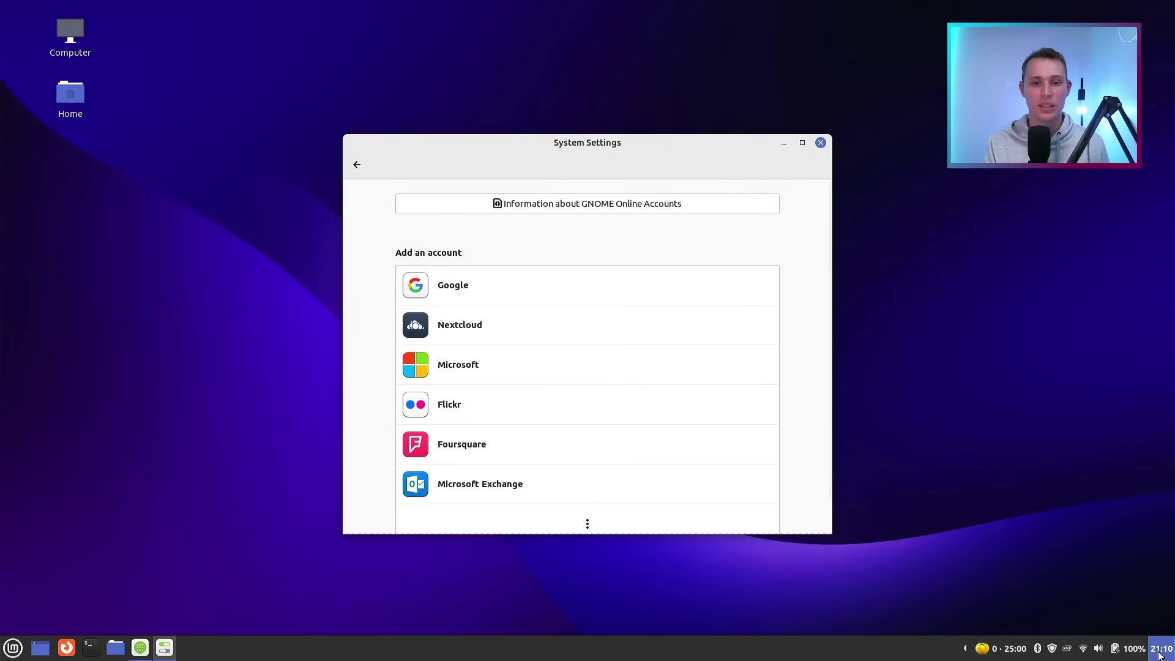
left_click(1161, 648)
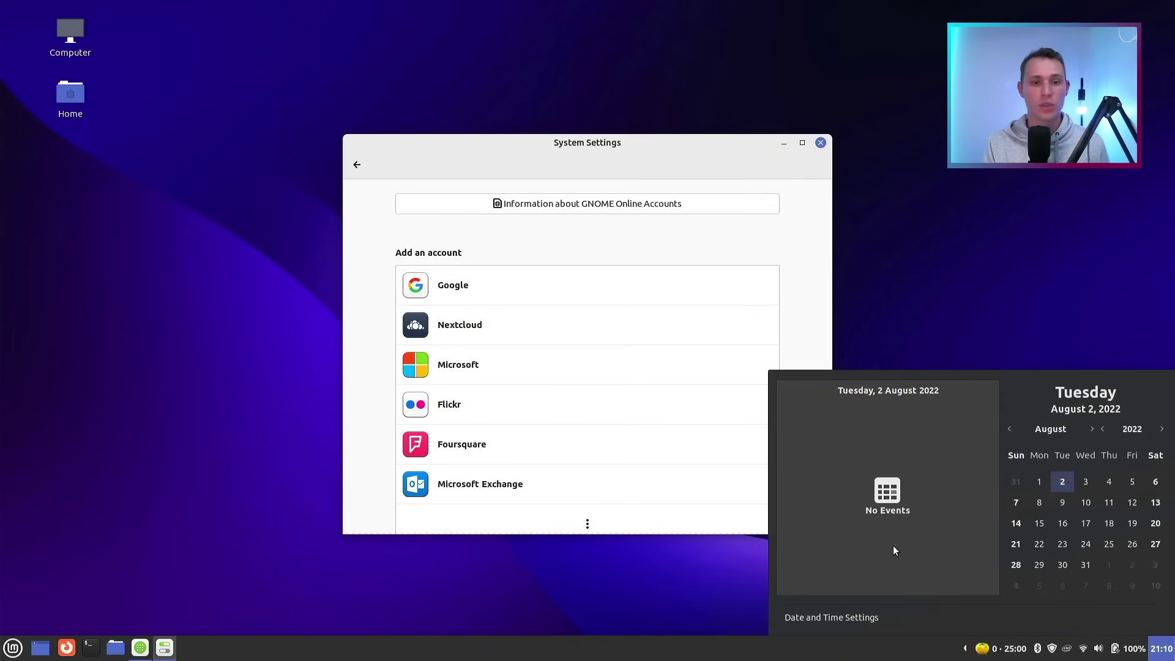
left_click(924, 268)
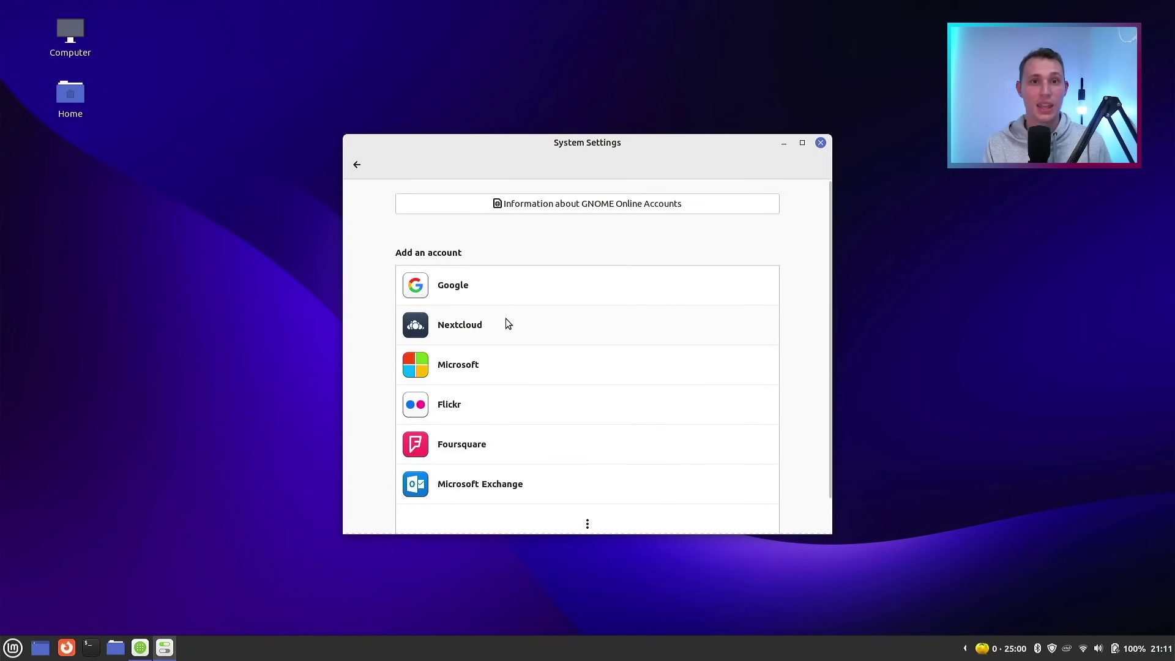
Read the information about GNOME Online Accounts, then close that window
left_click(644, 208)
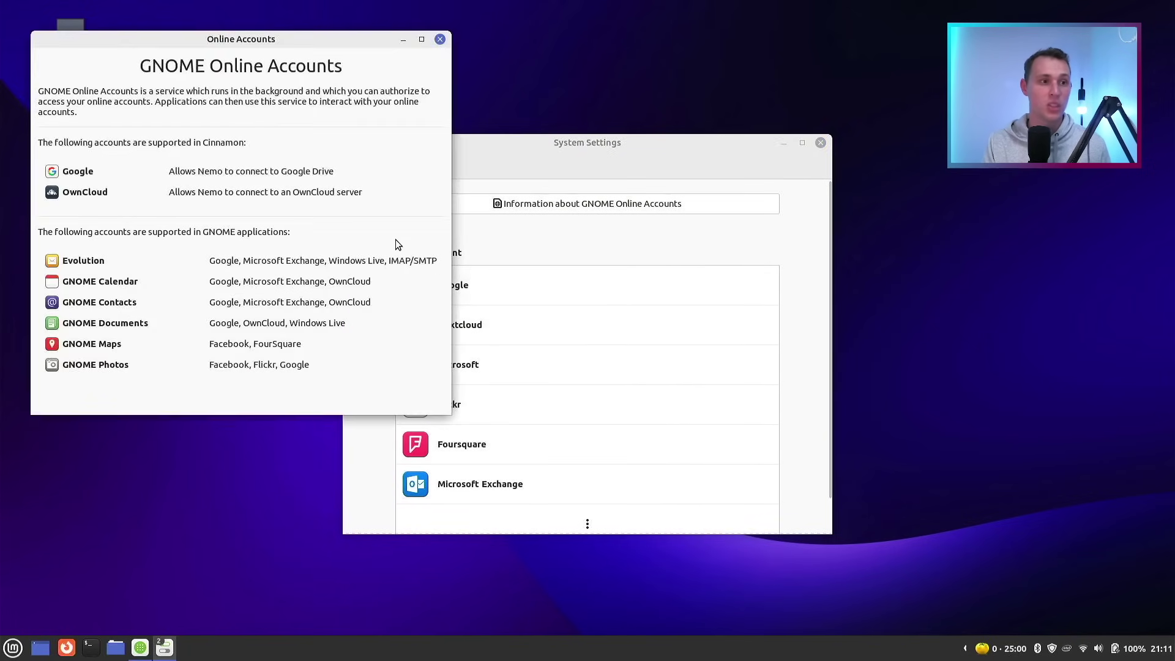
left_click_drag(118, 44, 410, 136)
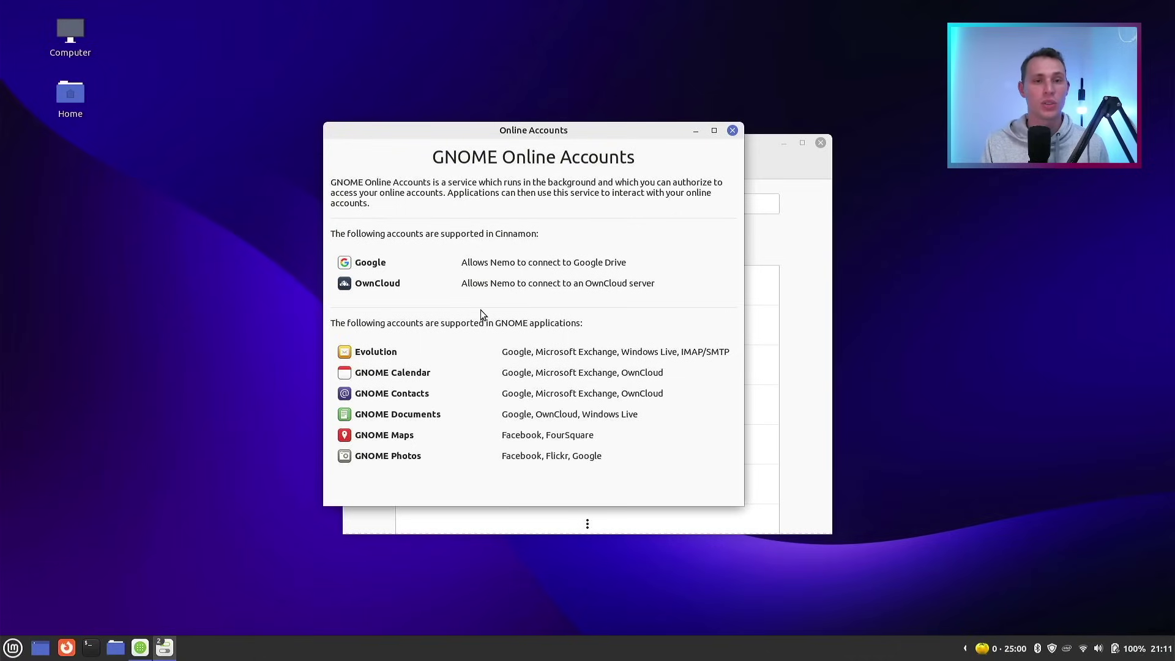
left_click(732, 131)
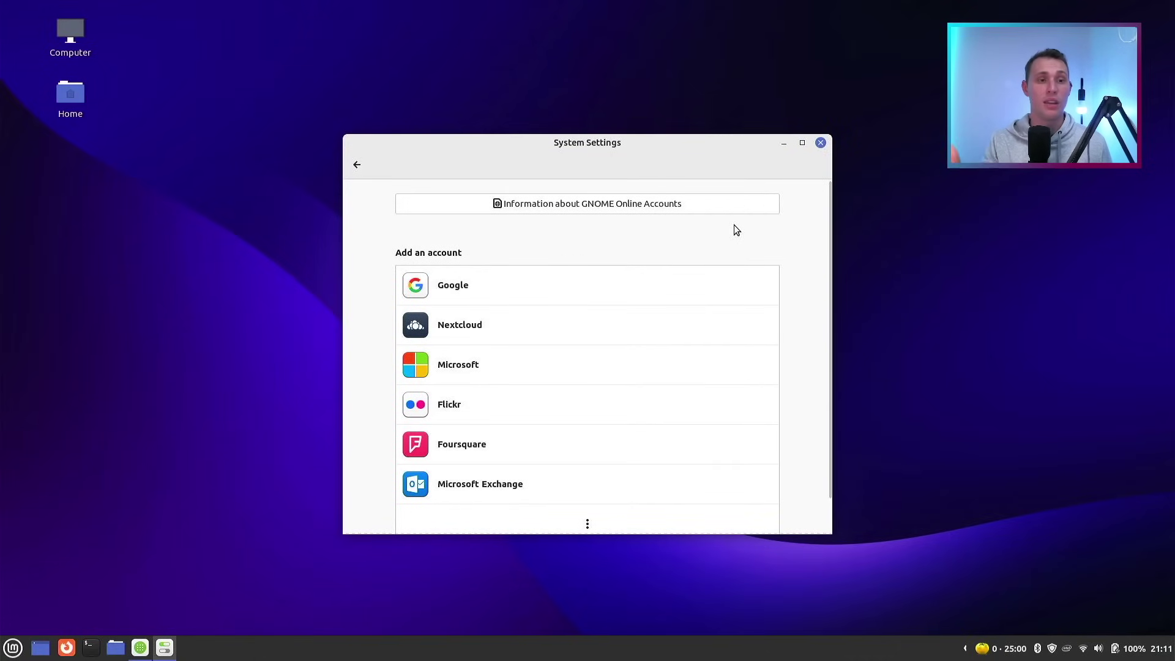
Close System Settings, launch Firefox and search the web for 'ulauncher'
left_click(820, 142)
key("super")
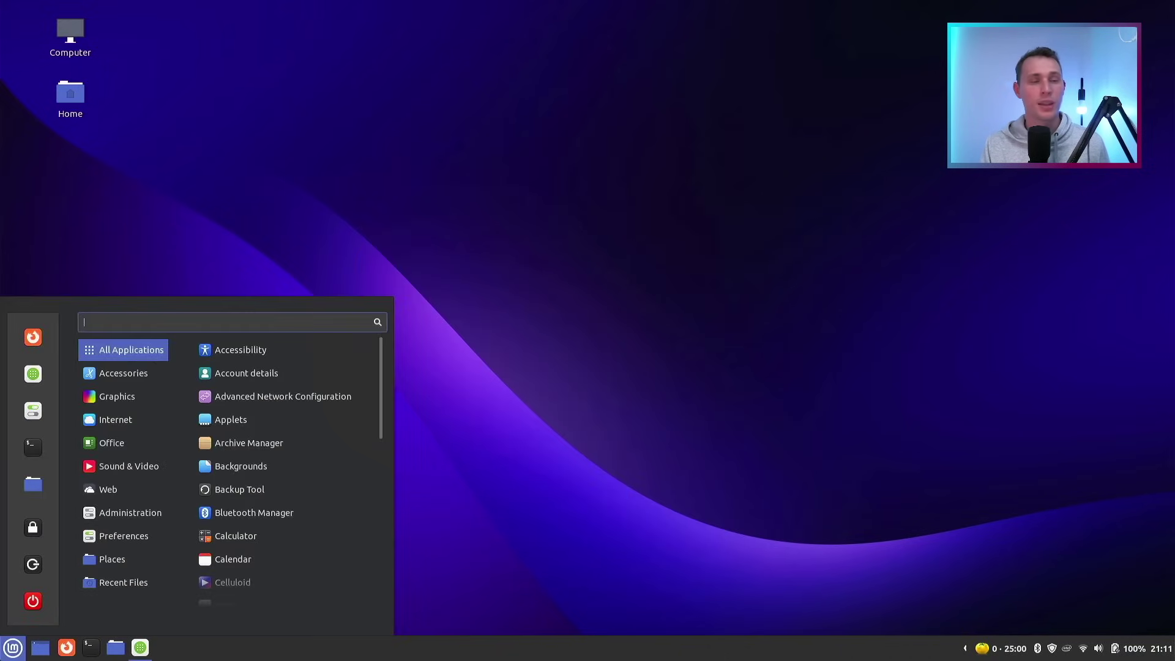
key("super")
key("super")
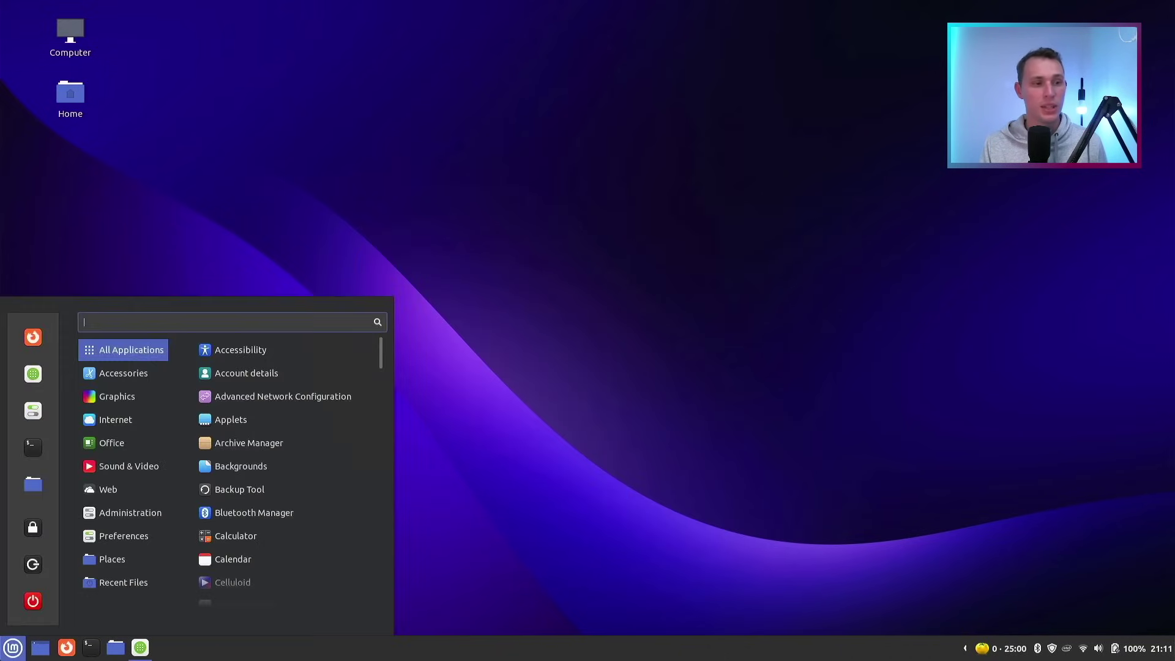
left_click(3, 642)
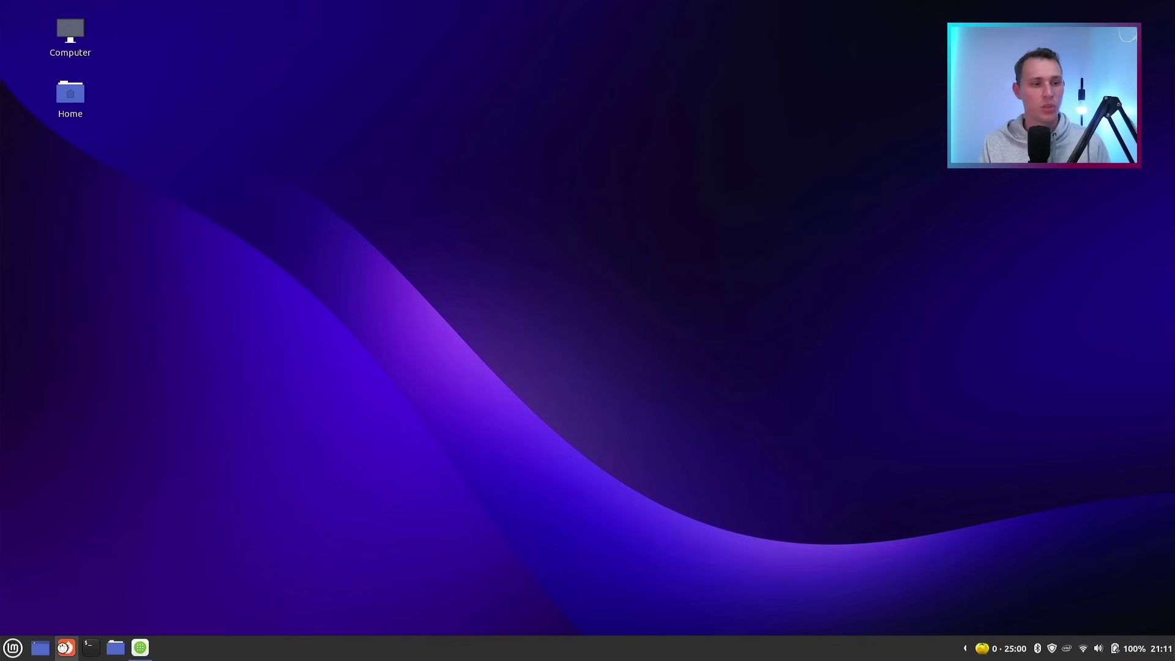
left_click(66, 647)
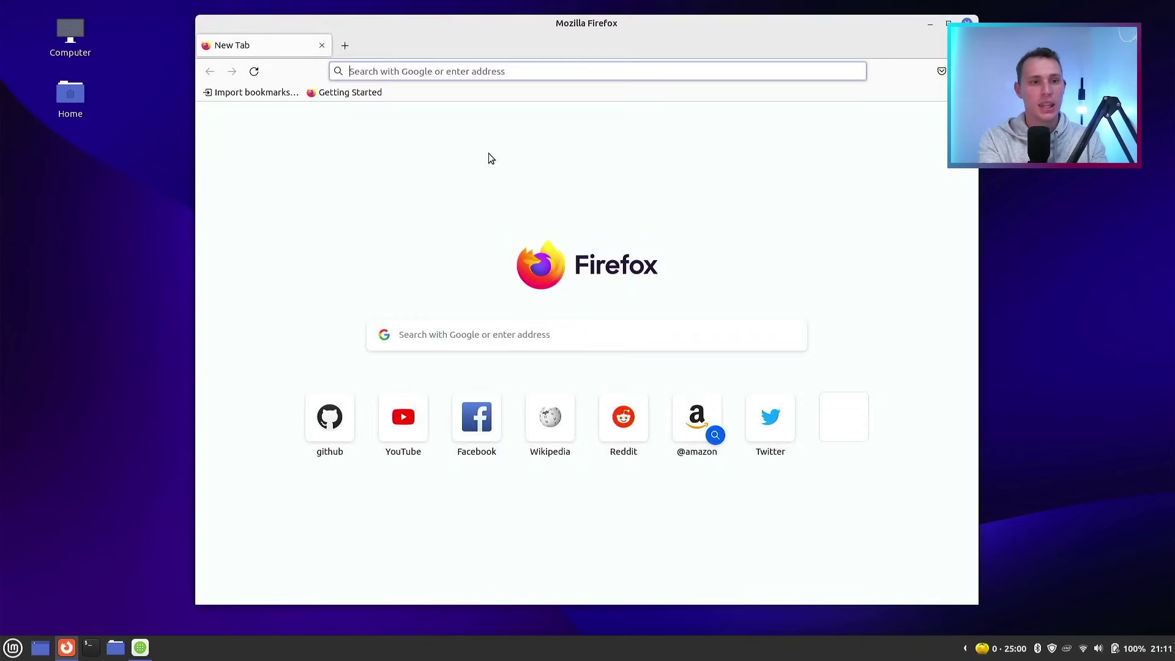
type("ulaunch")
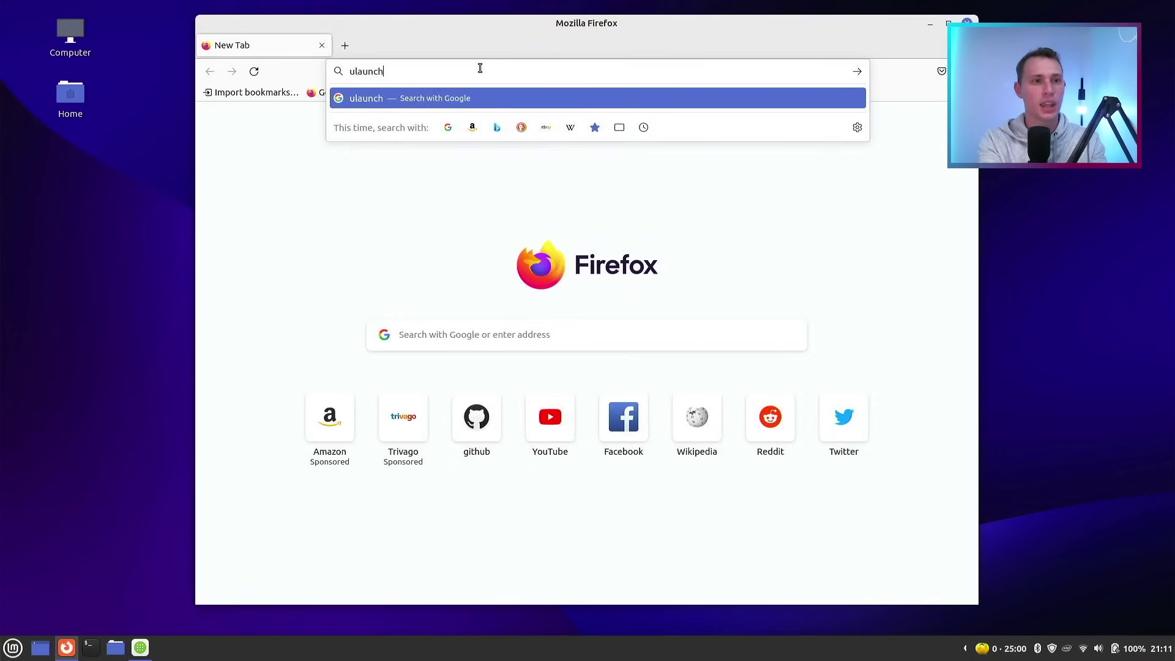
type("er")
key("Return")
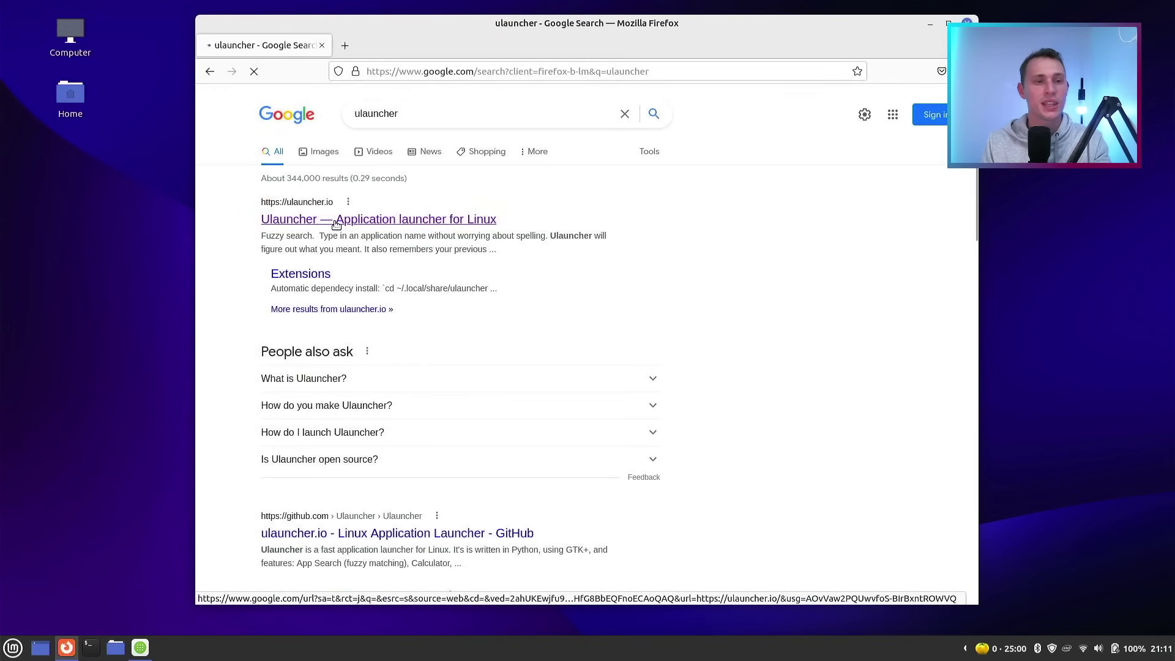
Download ulauncher_5.14.7_all.deb from ulauncher.io's Download section and open it in the installer
left_click(335, 222)
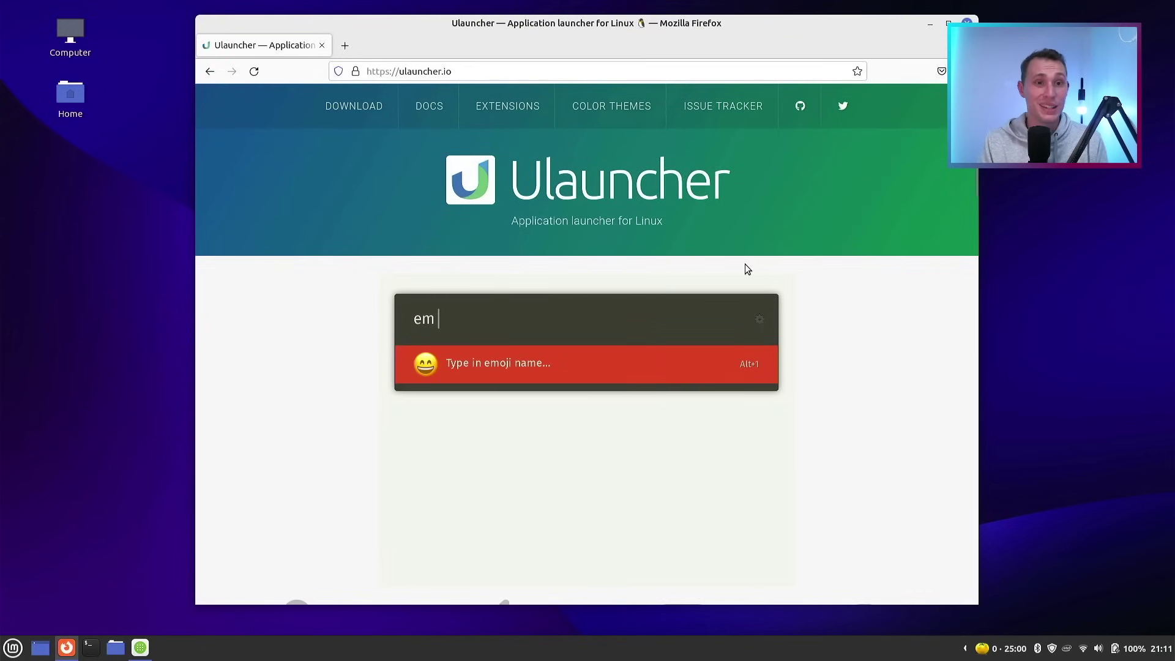
scroll(784, 311, "down", 5)
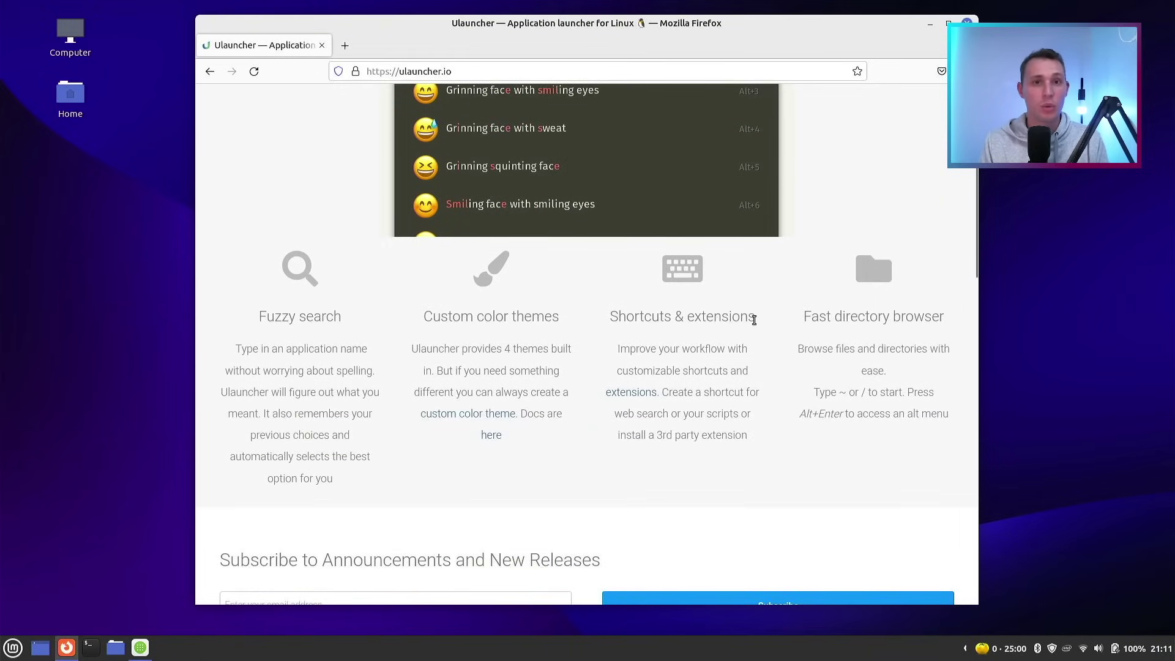
scroll(752, 321, "down", 5)
scroll(753, 326, "down", 3)
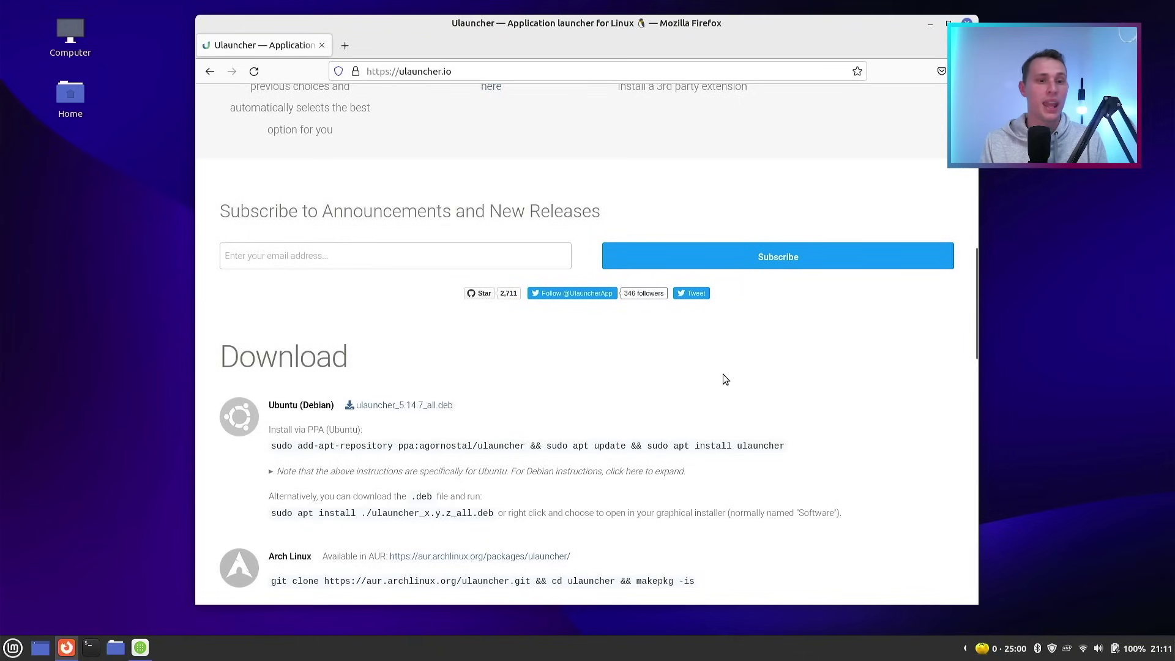
left_click(403, 335)
left_click(758, 104)
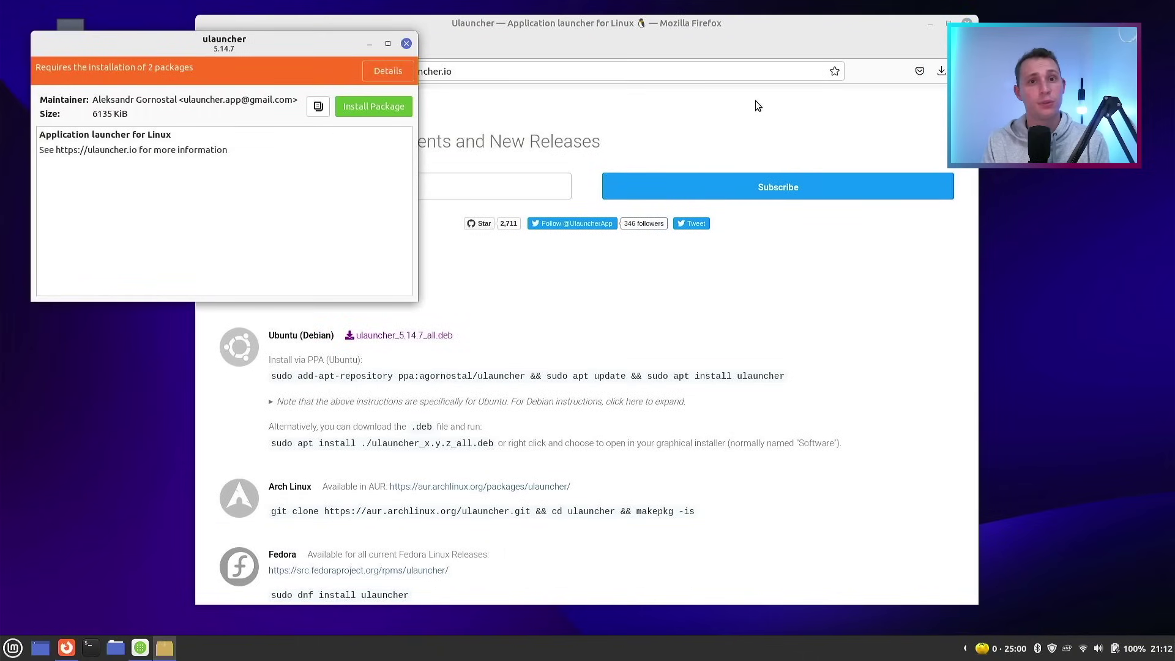
Install Ulauncher 5.14.7 with its two extra packages, then close GDebi and Firefox
left_click(380, 105)
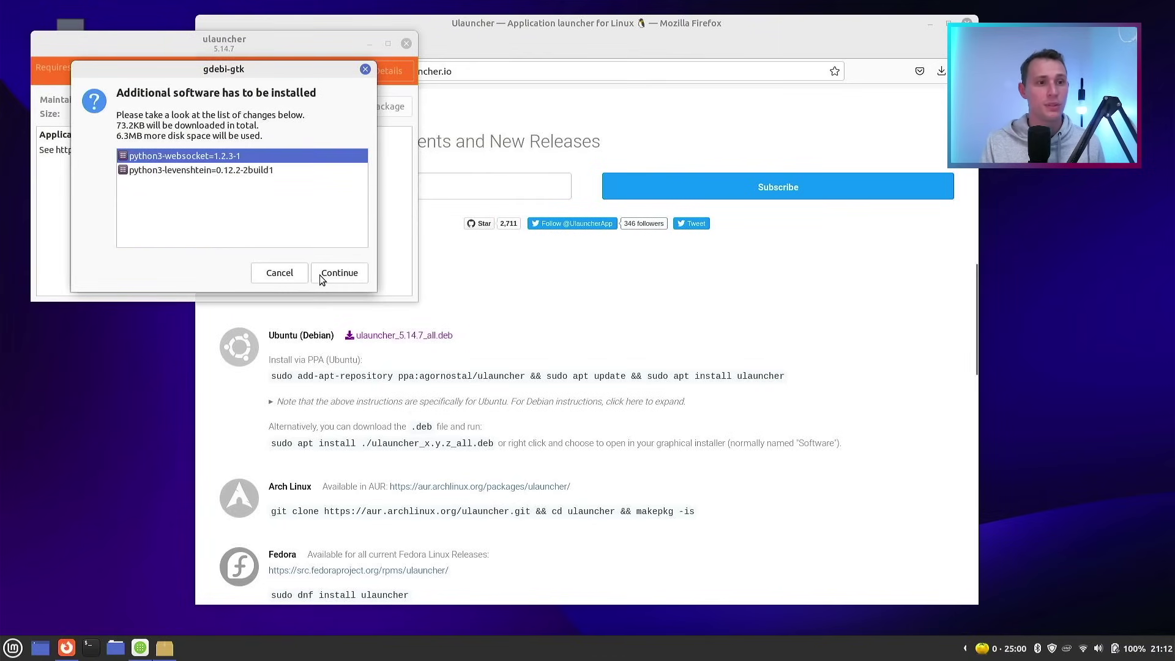
left_click(322, 276)
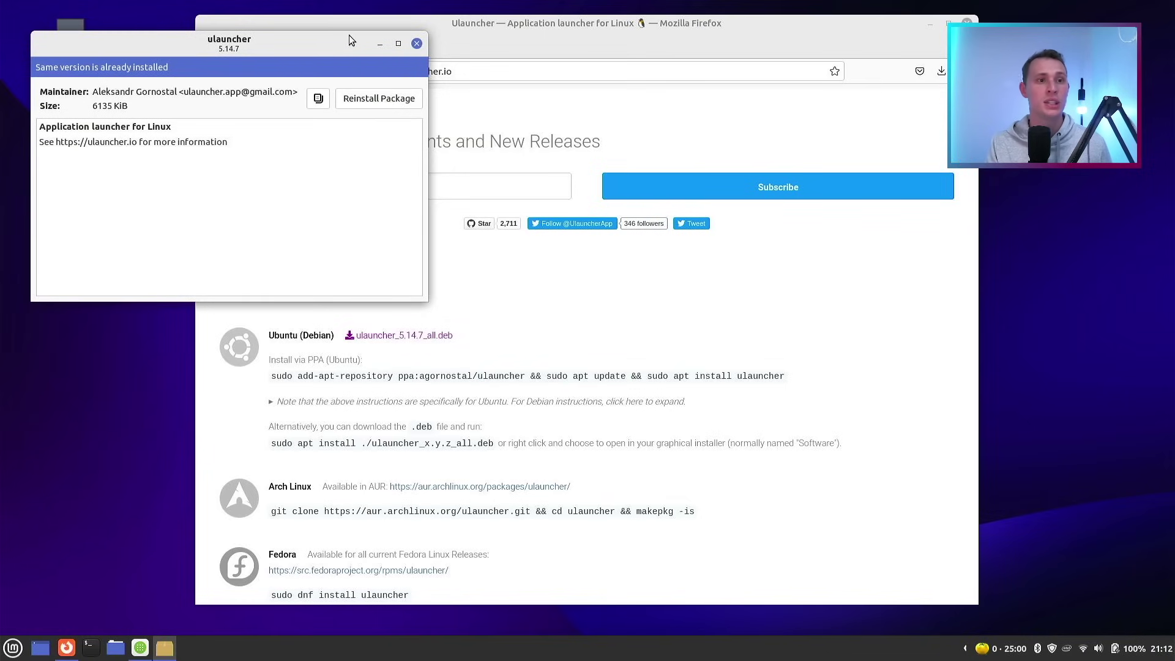
left_click(416, 43)
left_click(967, 24)
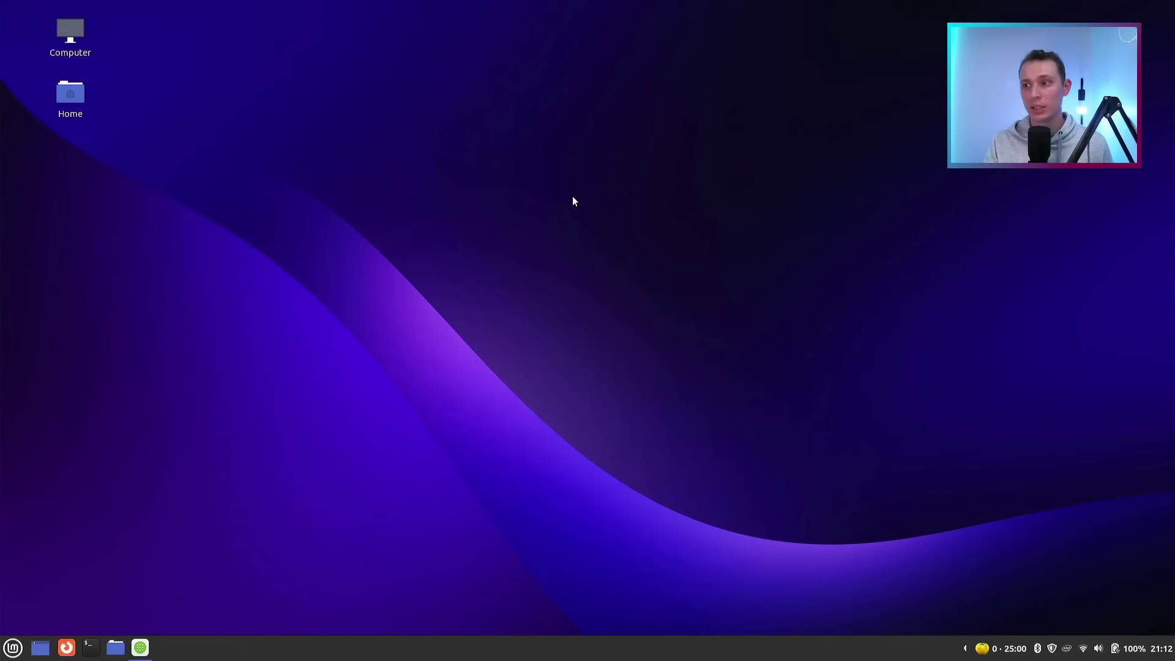
Find 'wonderwall' in Software Manager and install the Flatpak, accepting the extra KDE runtimes
left_click(67, 646)
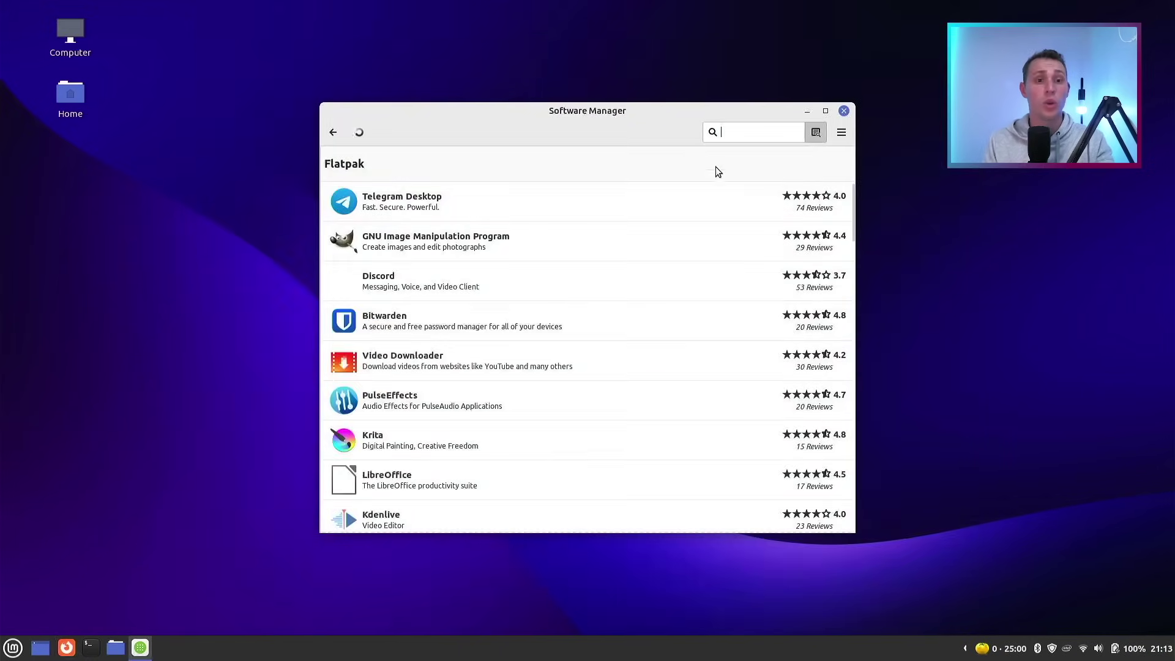
type("wo")
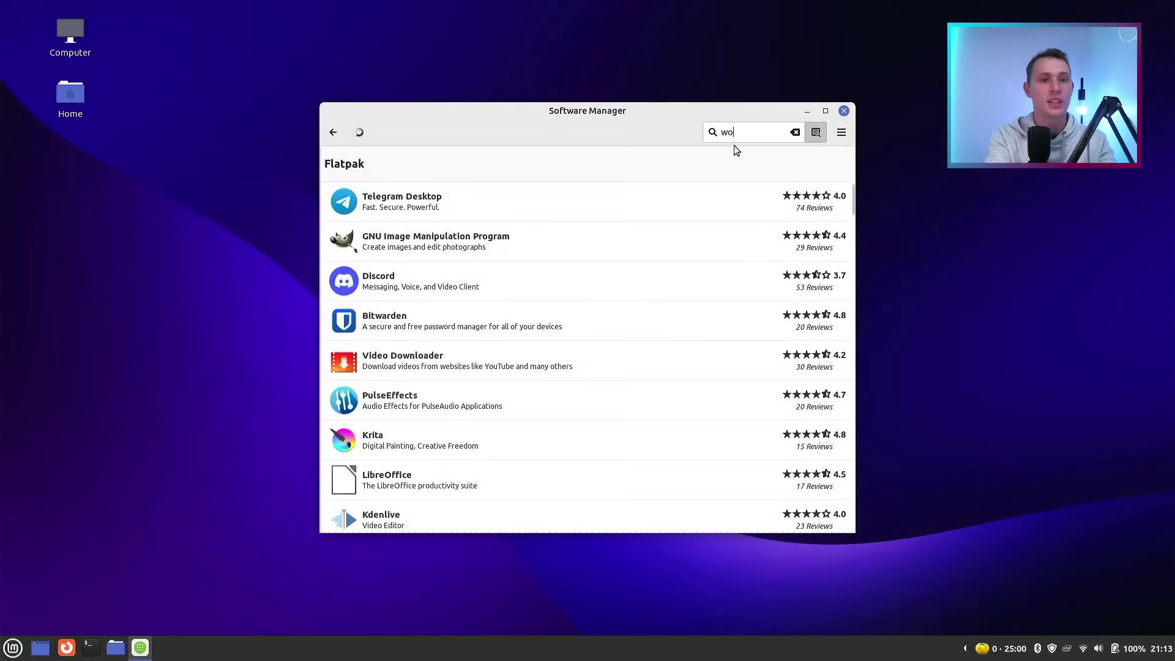
type("nderwall")
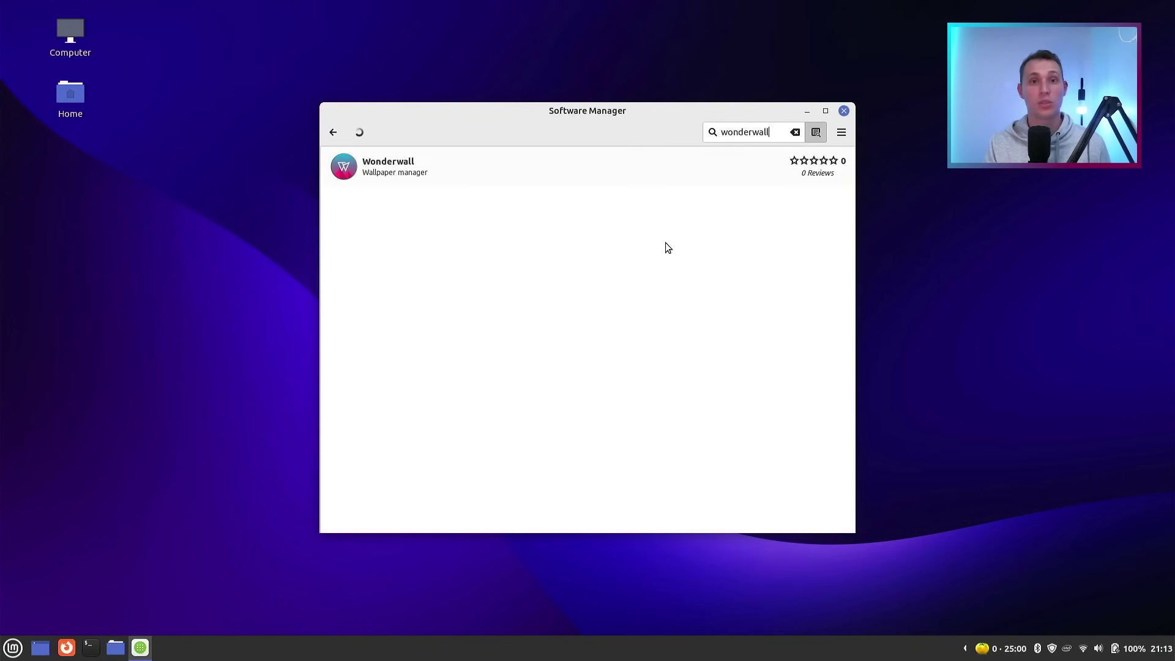
left_click(408, 169)
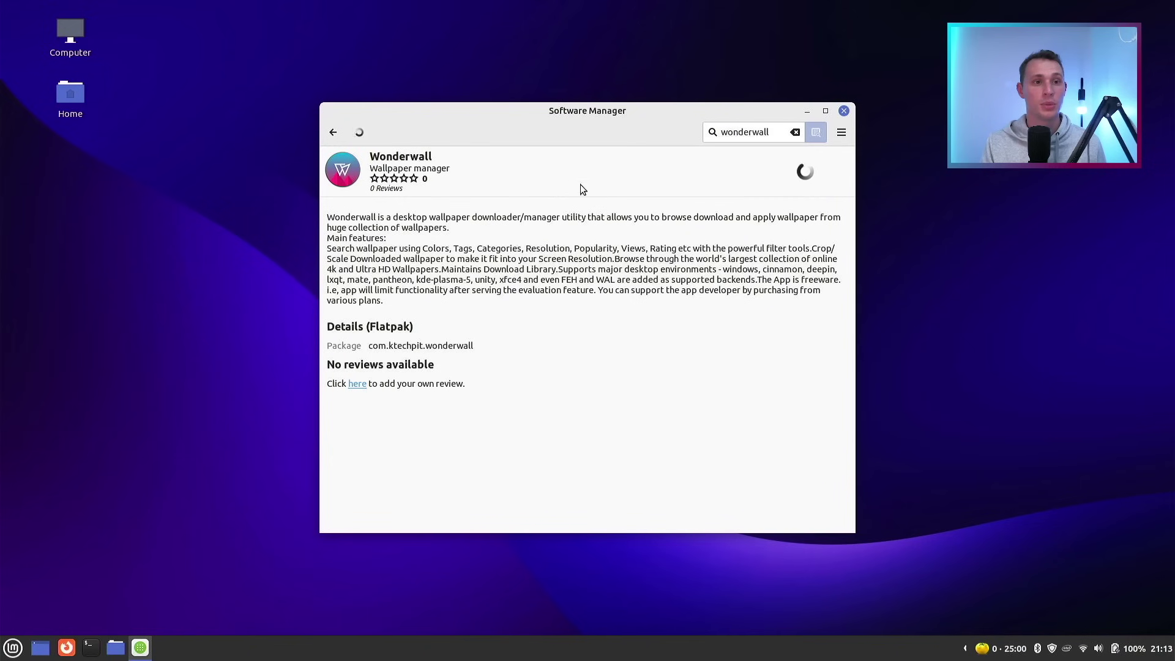
left_click(831, 174)
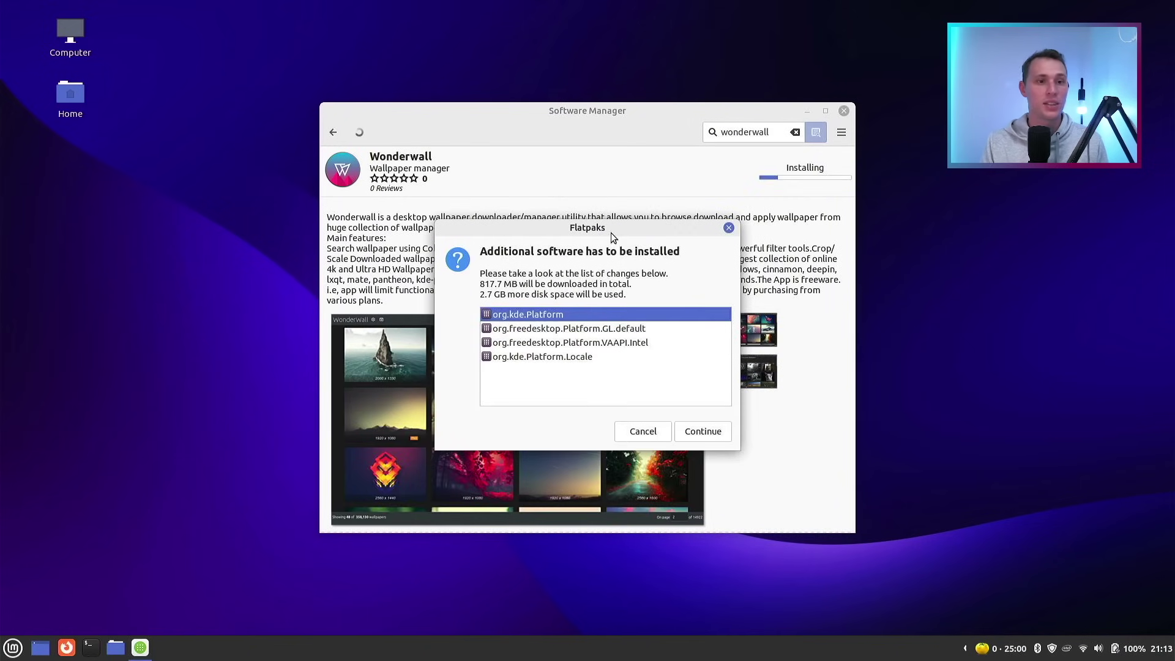
left_click(692, 428)
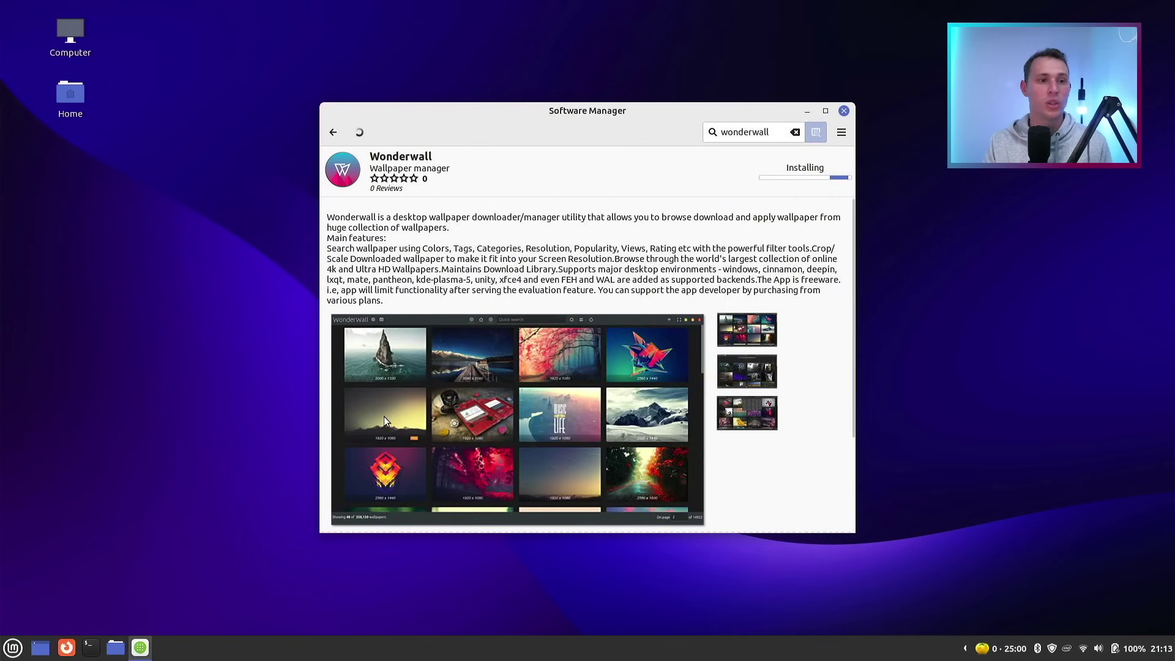